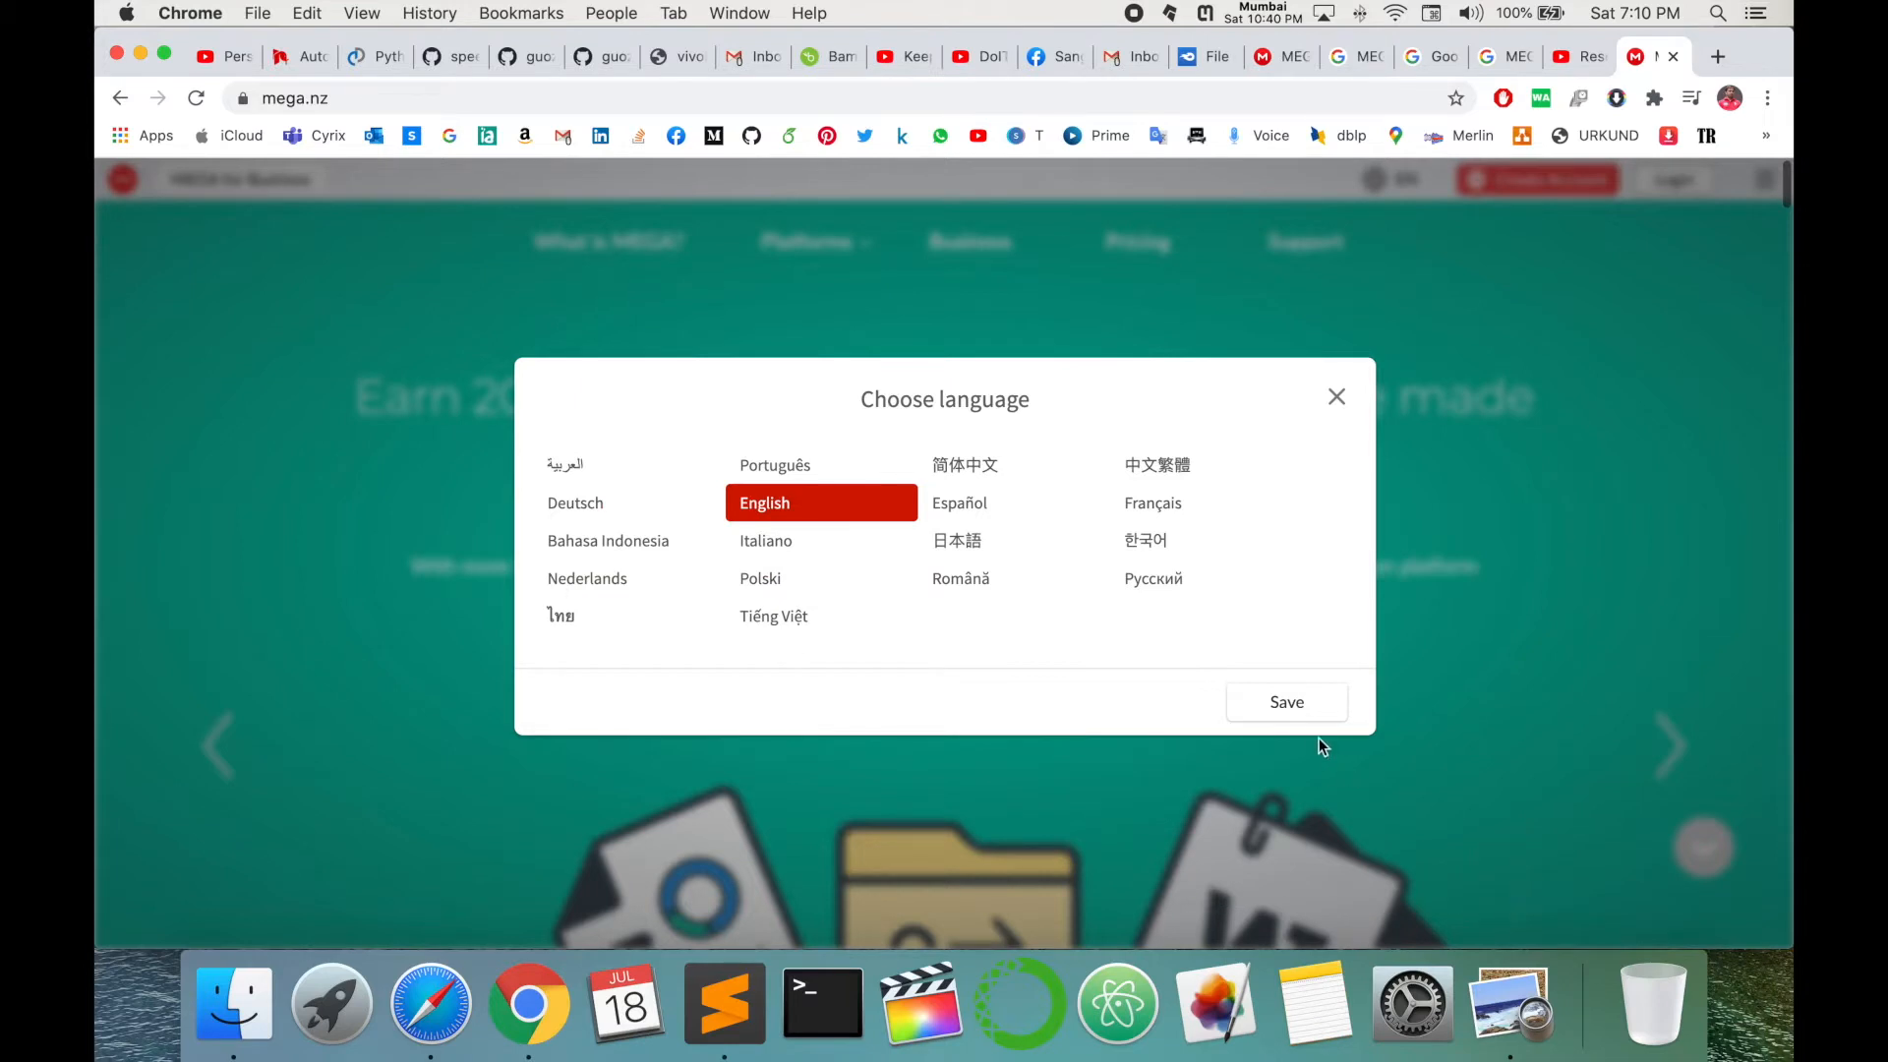
- Save English as the site language and enter the name Research Rocks and the account email
{"action": "left_click", "coordinate": [1302, 710]}
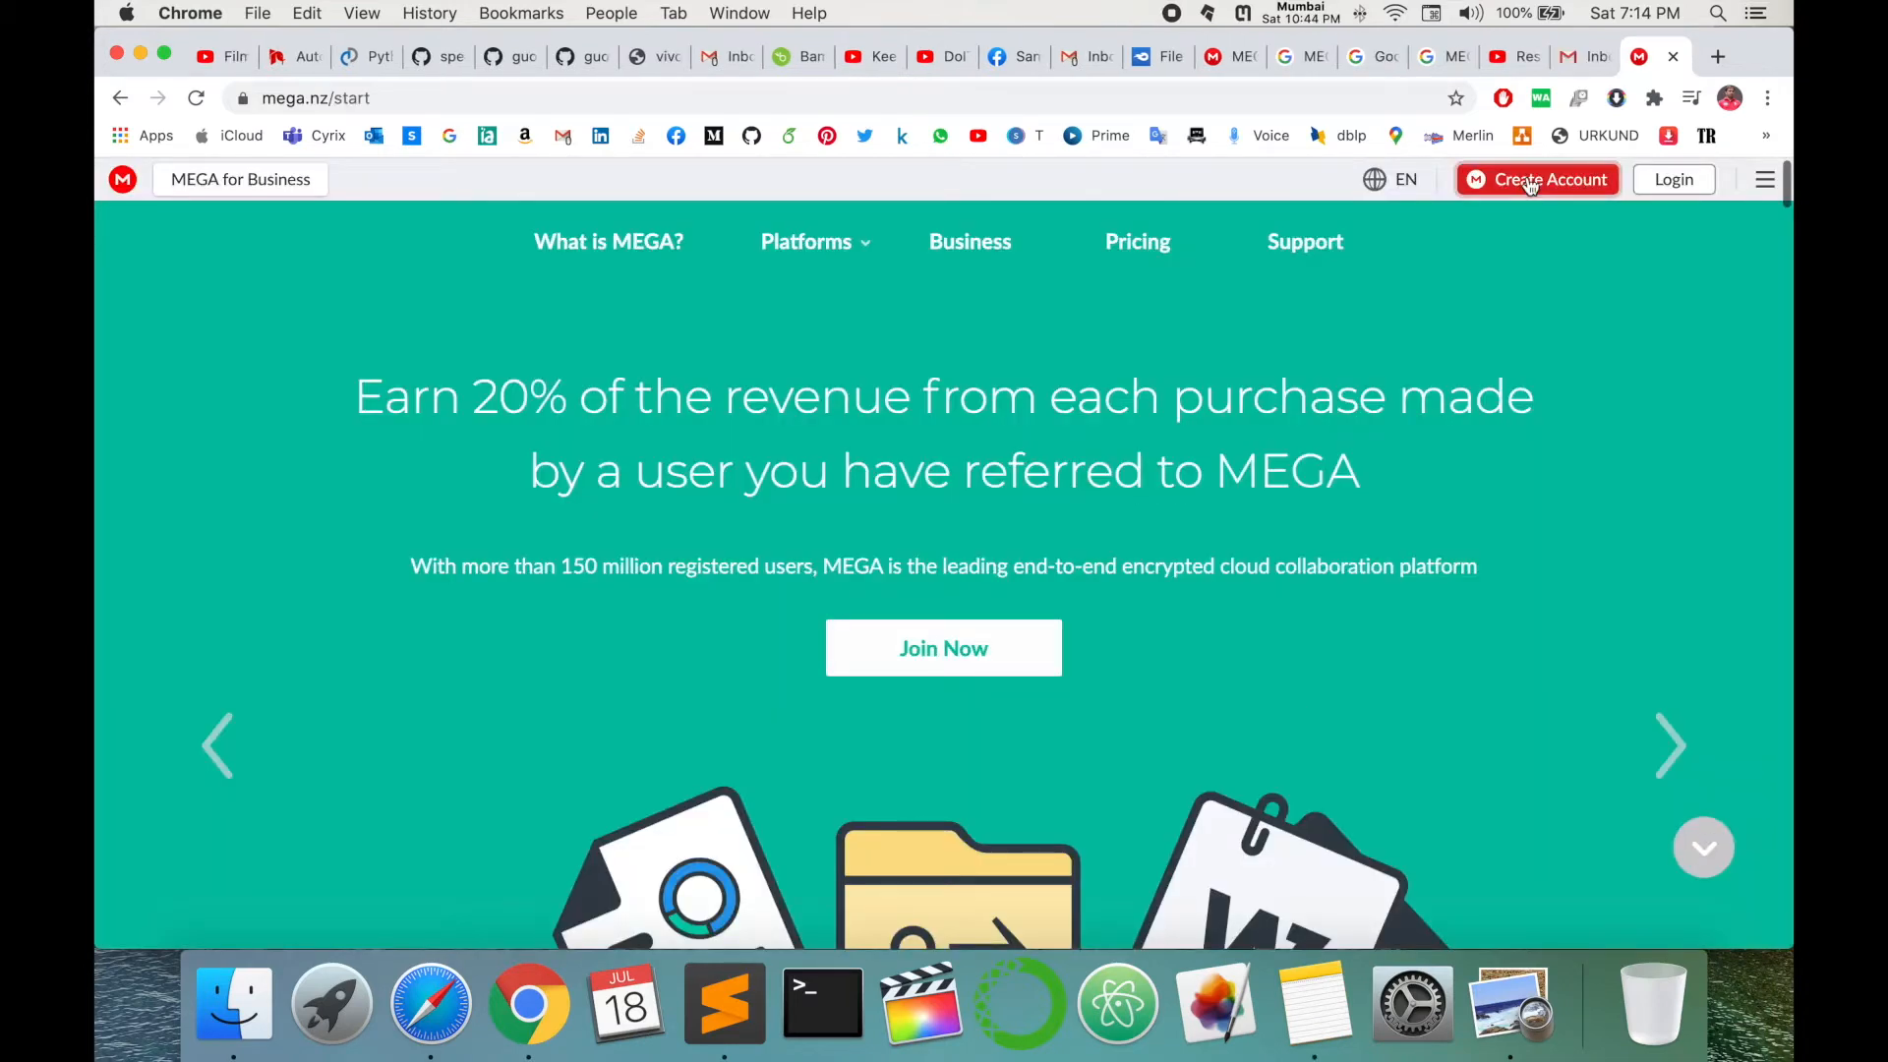
{"action": "left_click", "coordinate": [1530, 182]}
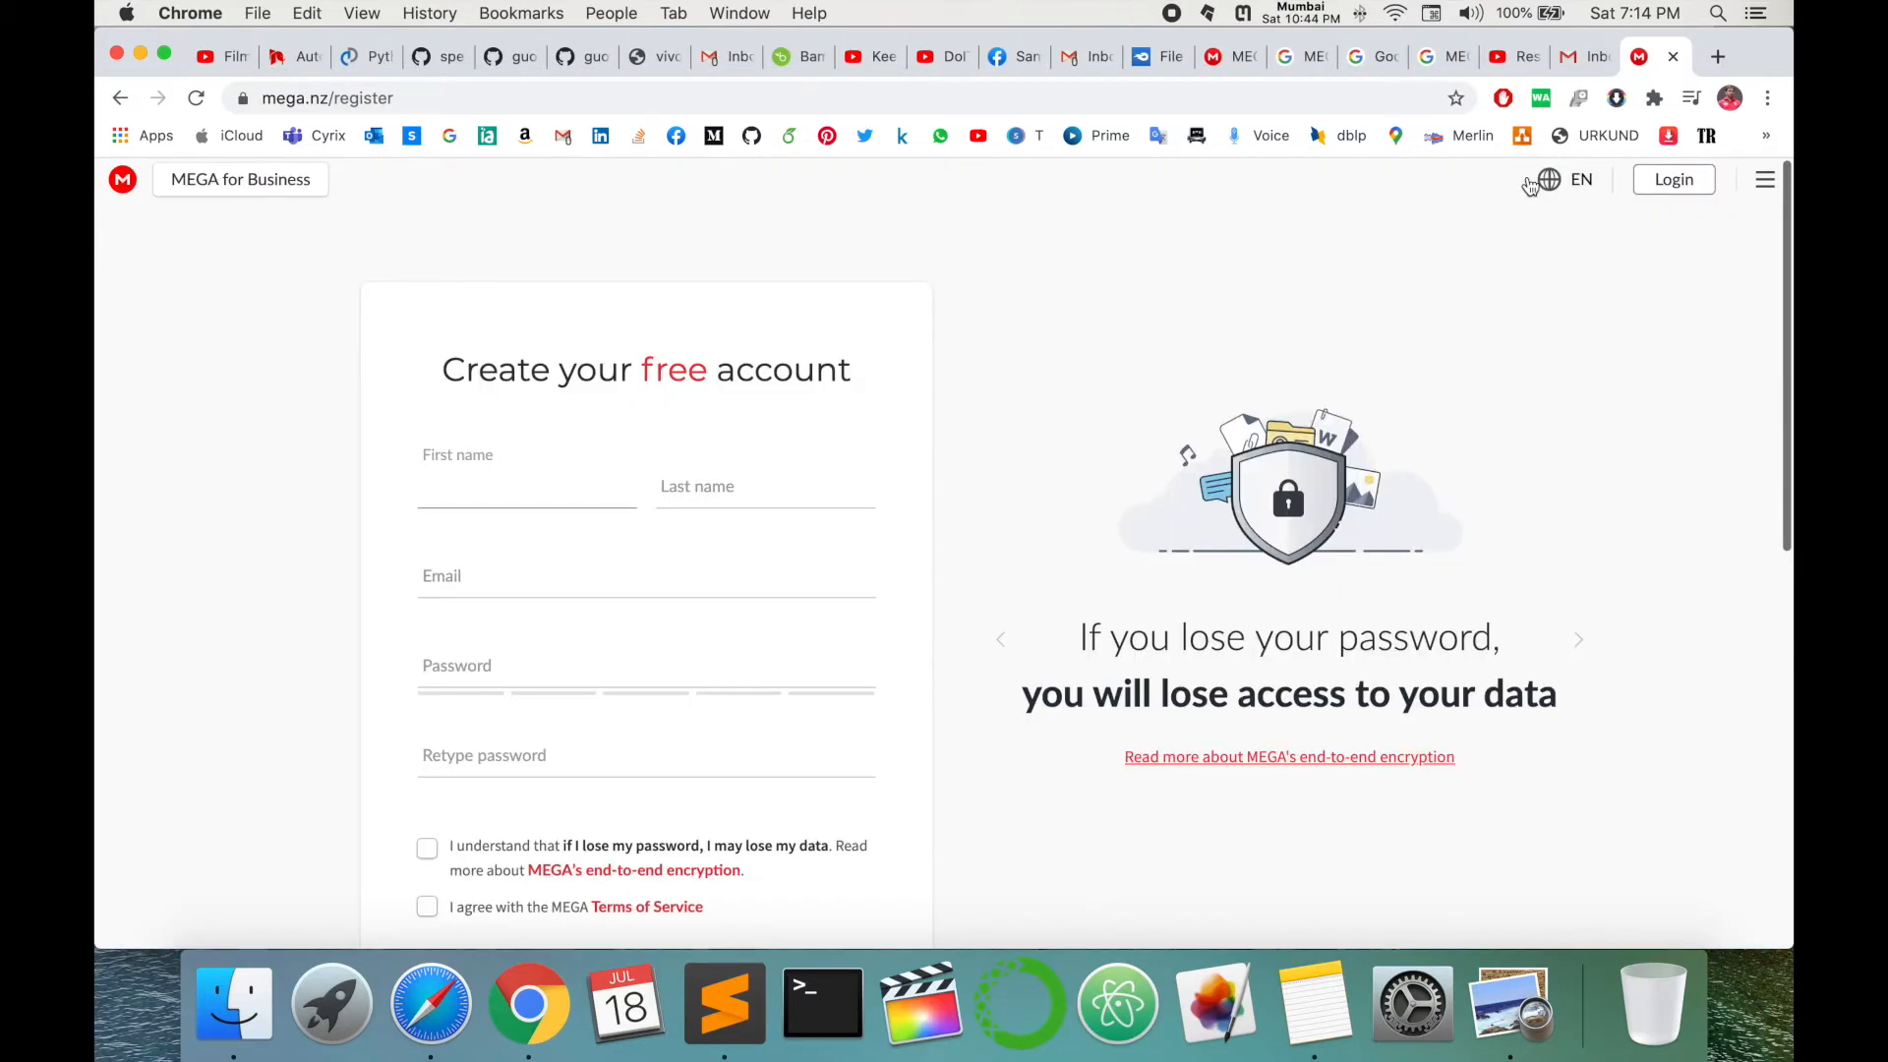
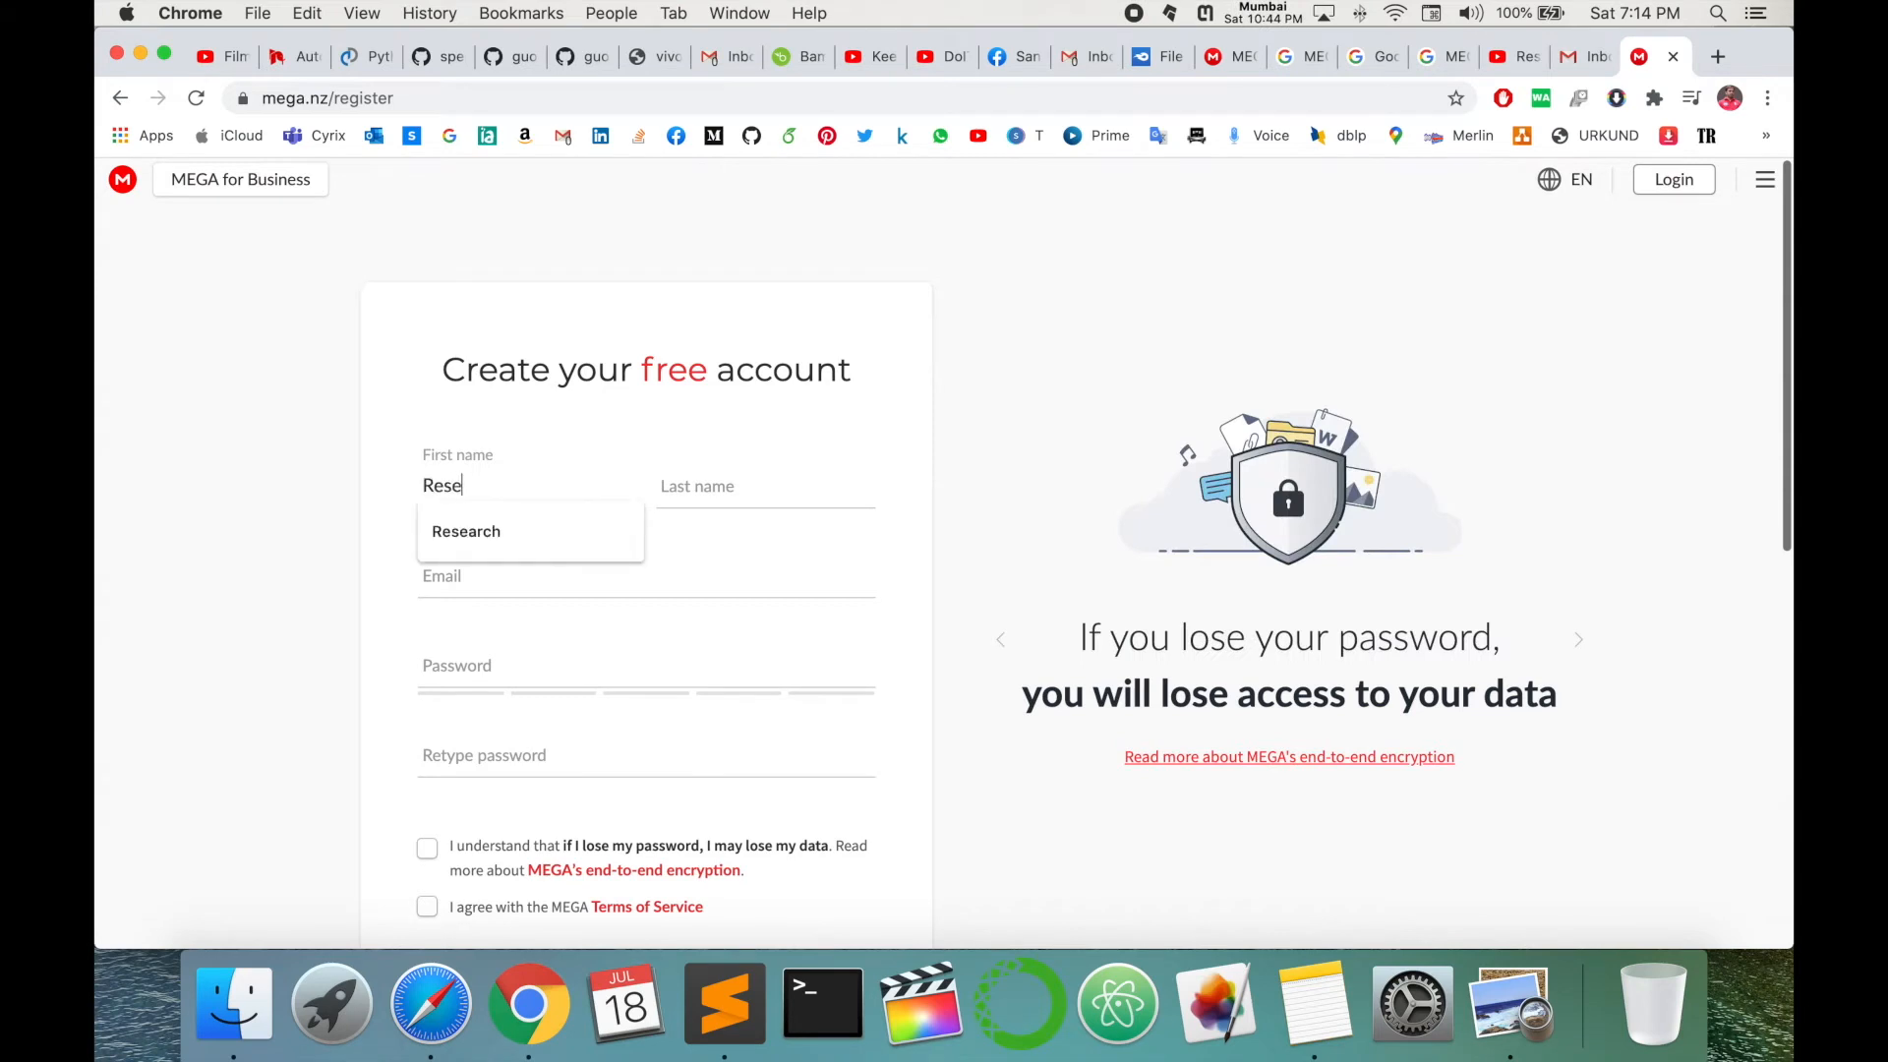
{"action": "key", "text": "Tab"}
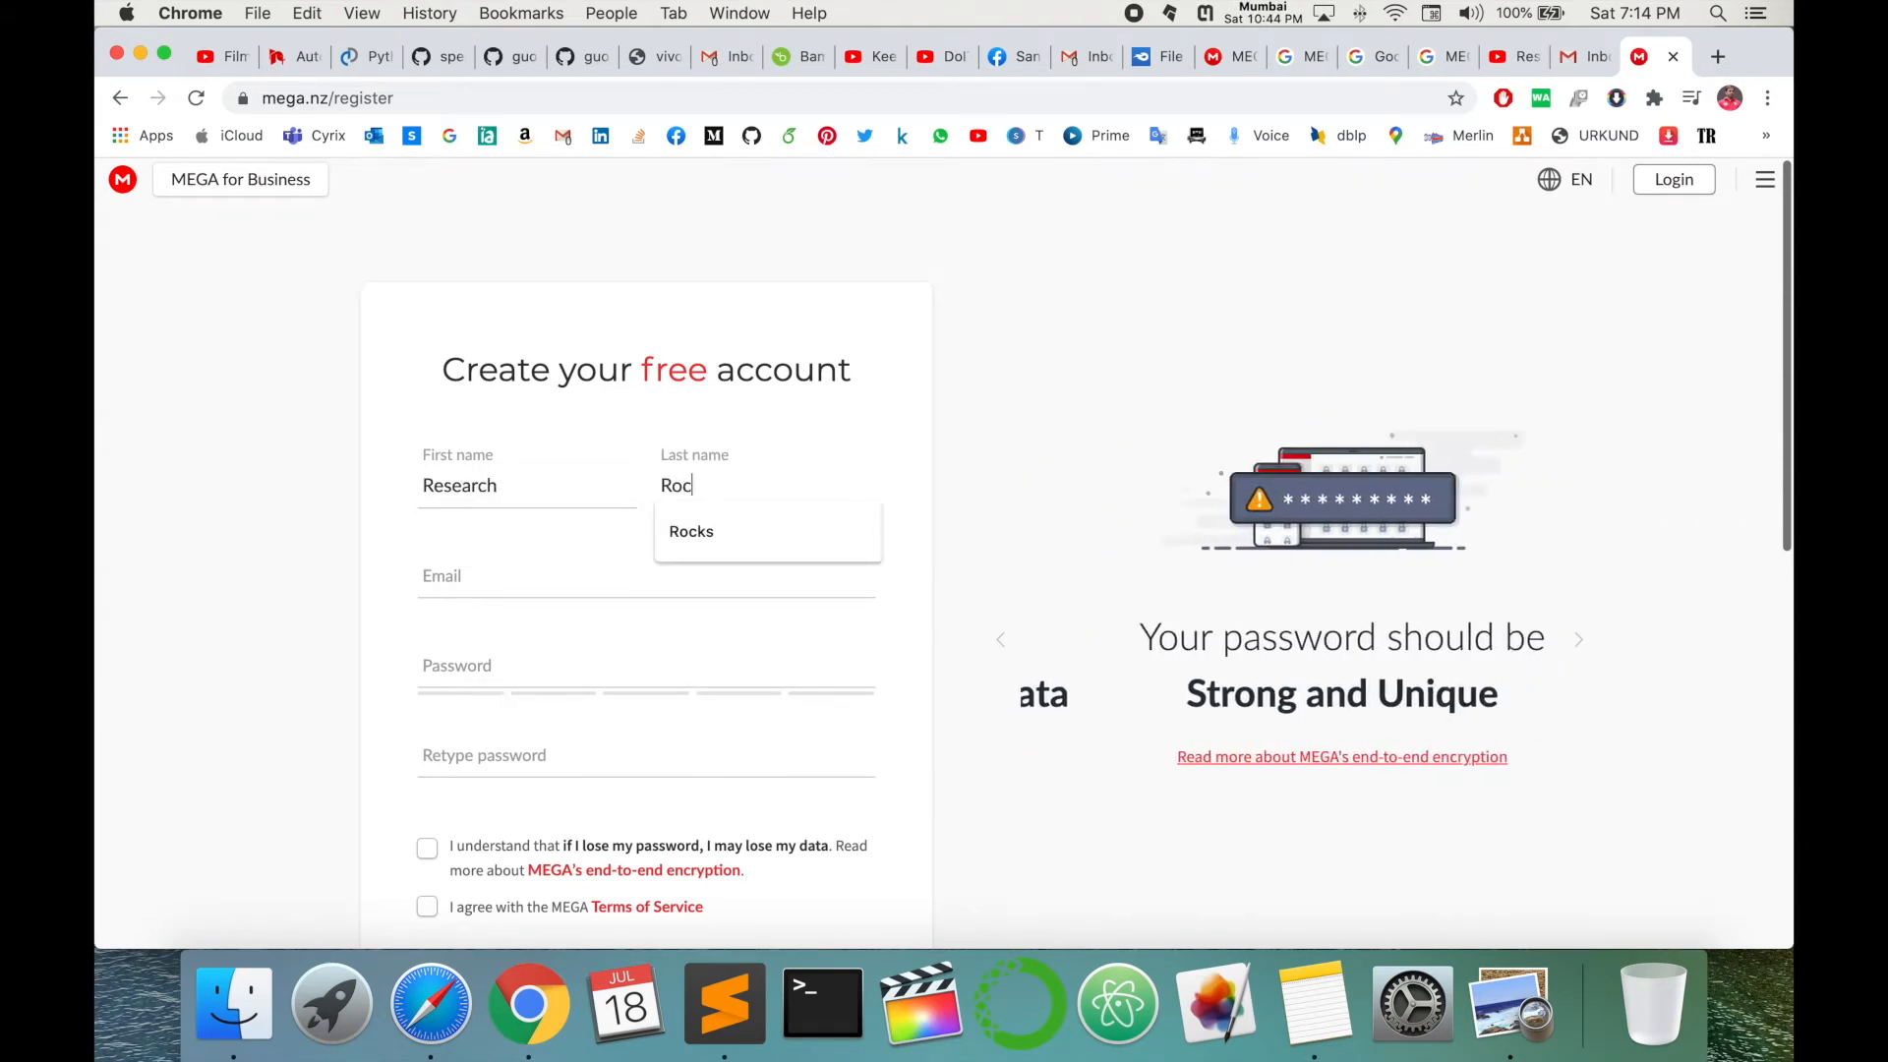
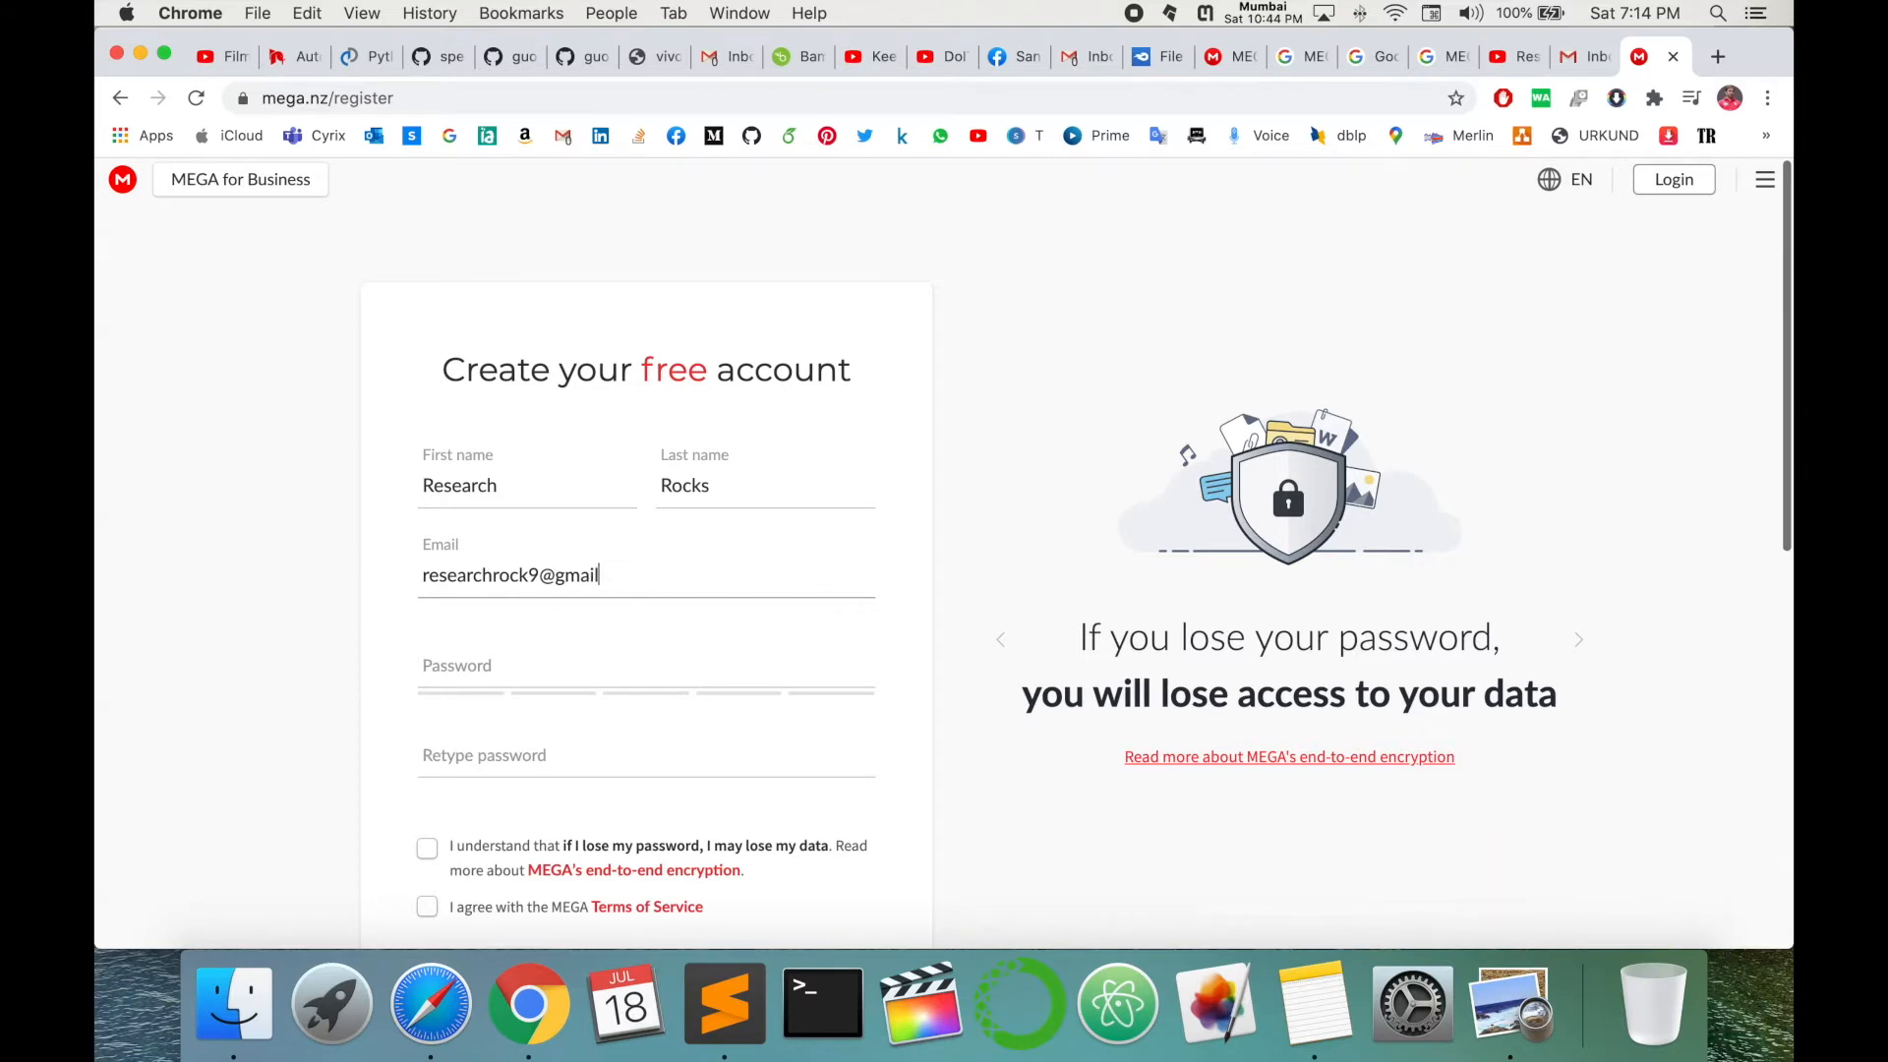
{"action": "key", "text": "Tab"}
- Enter and confirm the account password, accept both agreements, and submit the registration
{"action": "type", "text": "rese"}
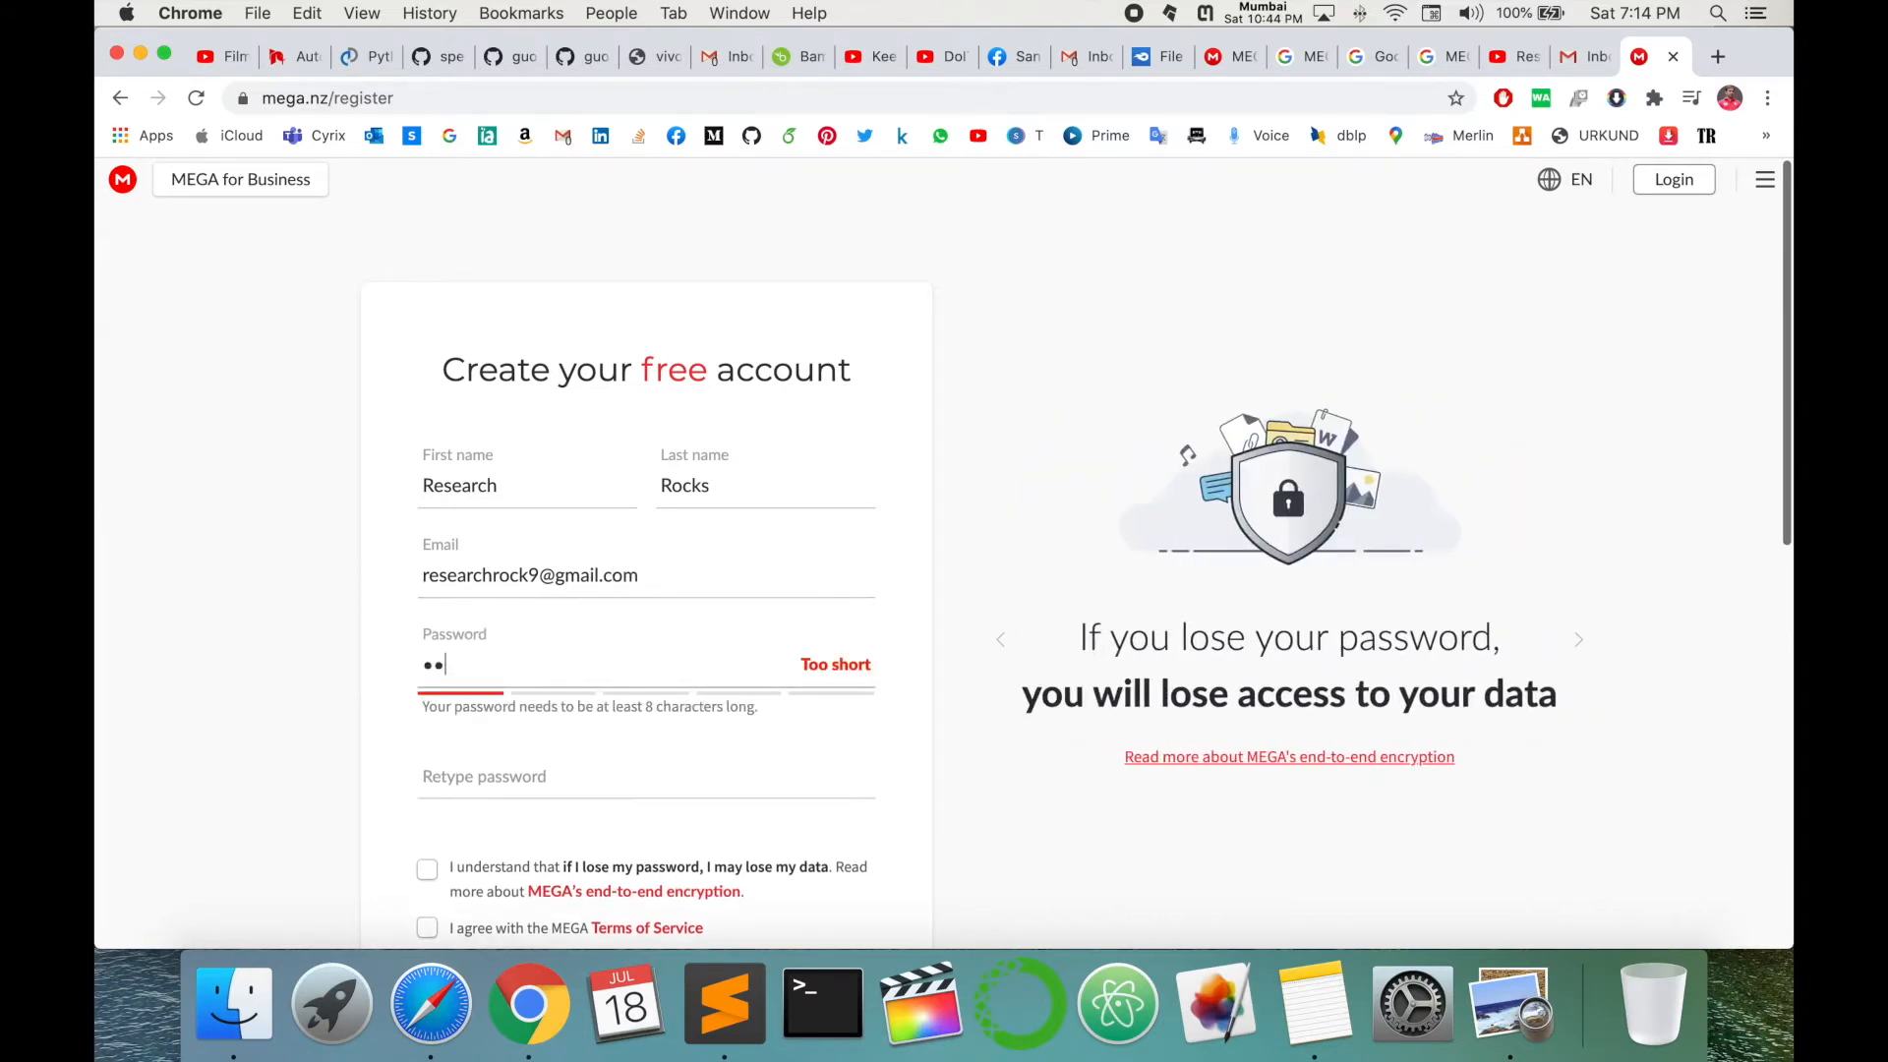
{"action": "type", "text": "•••••"}
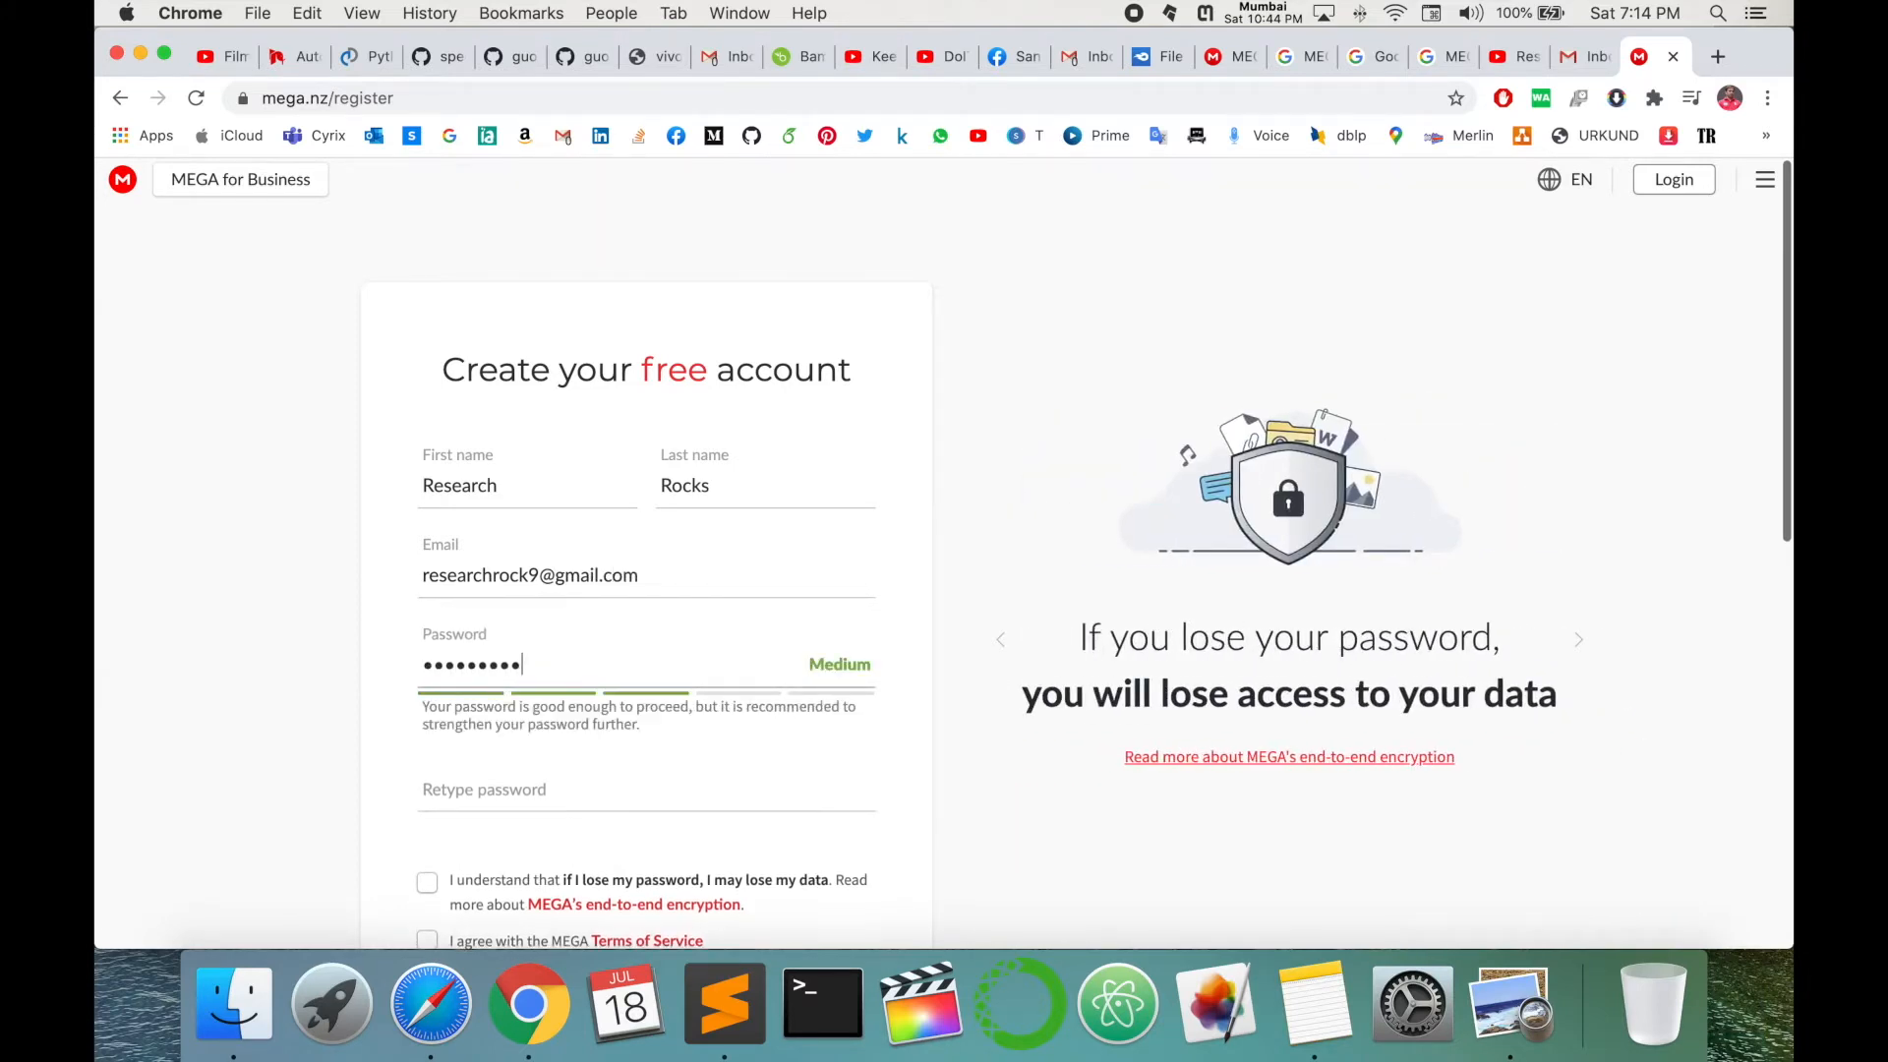
{"action": "key", "text": "Tab"}
{"action": "type", "text": "••••"}
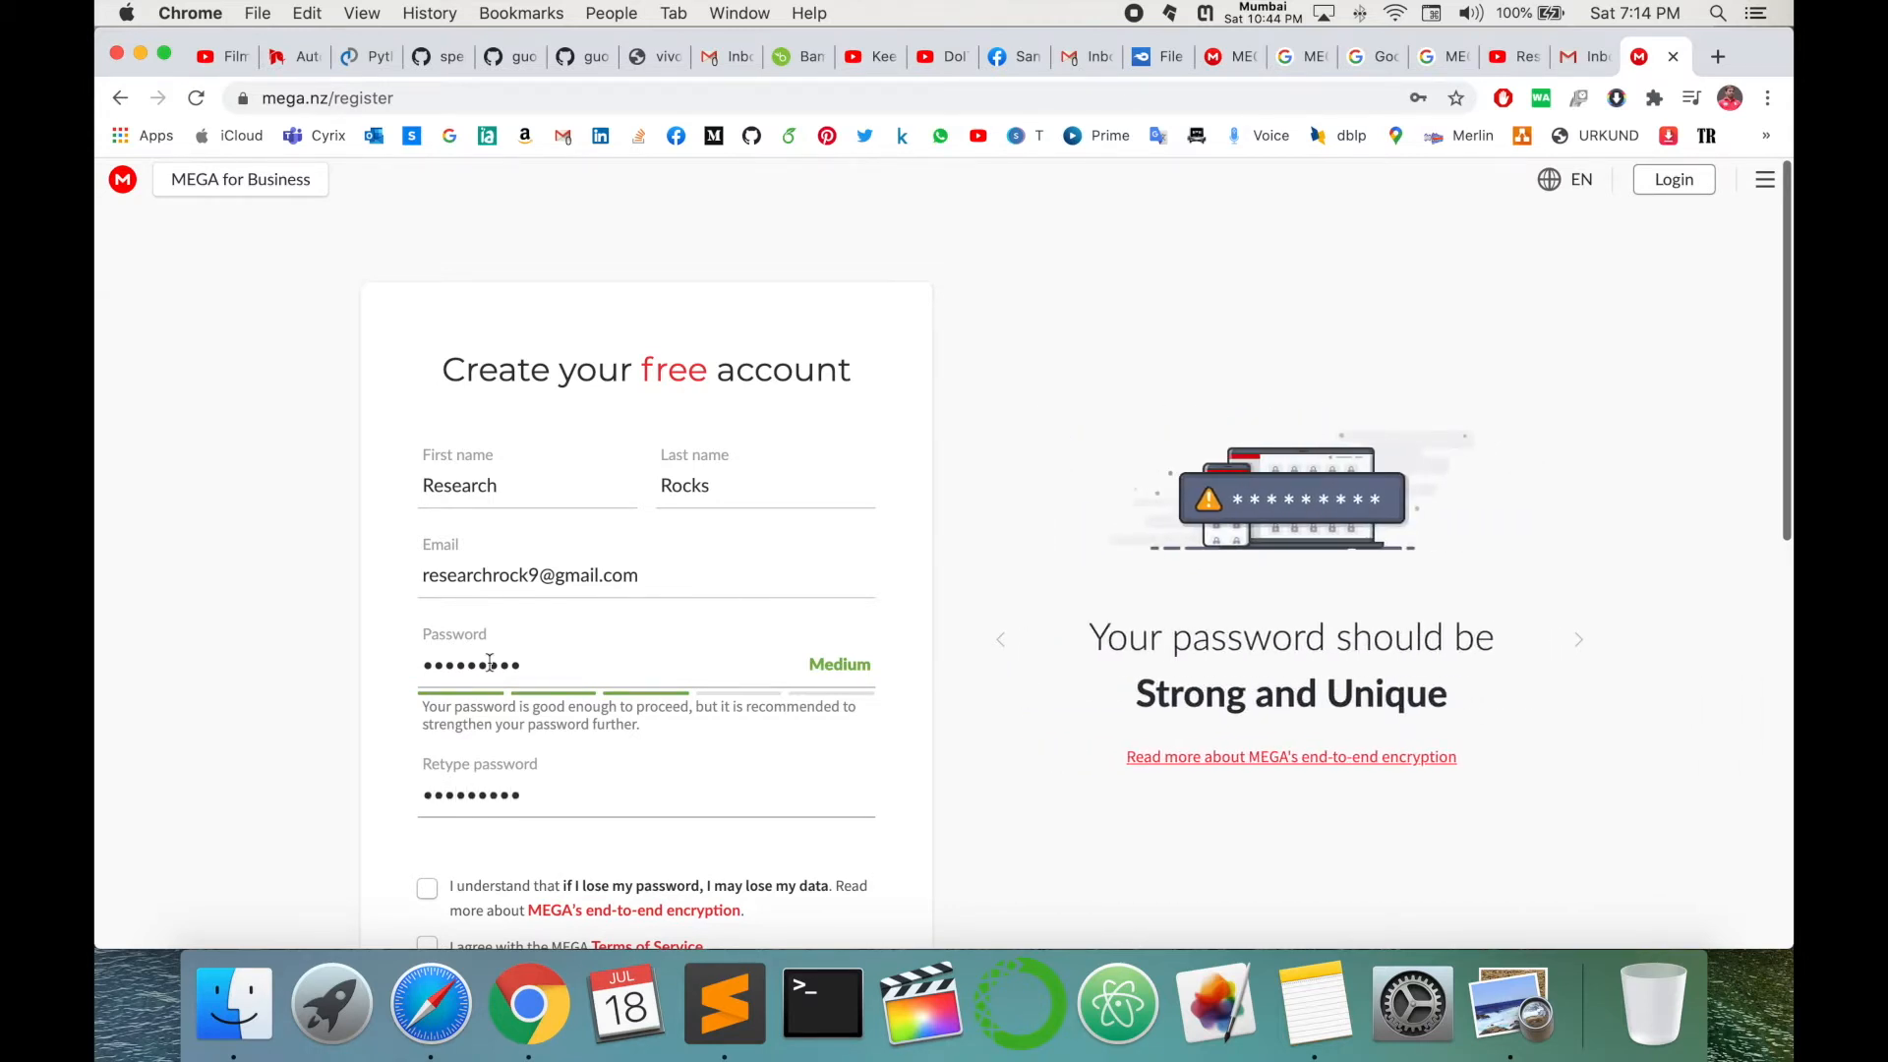
{"action": "scroll", "coordinate": [489, 665], "scroll_direction": "down", "scroll_amount": 4}
{"action": "left_click", "coordinate": [427, 500]}
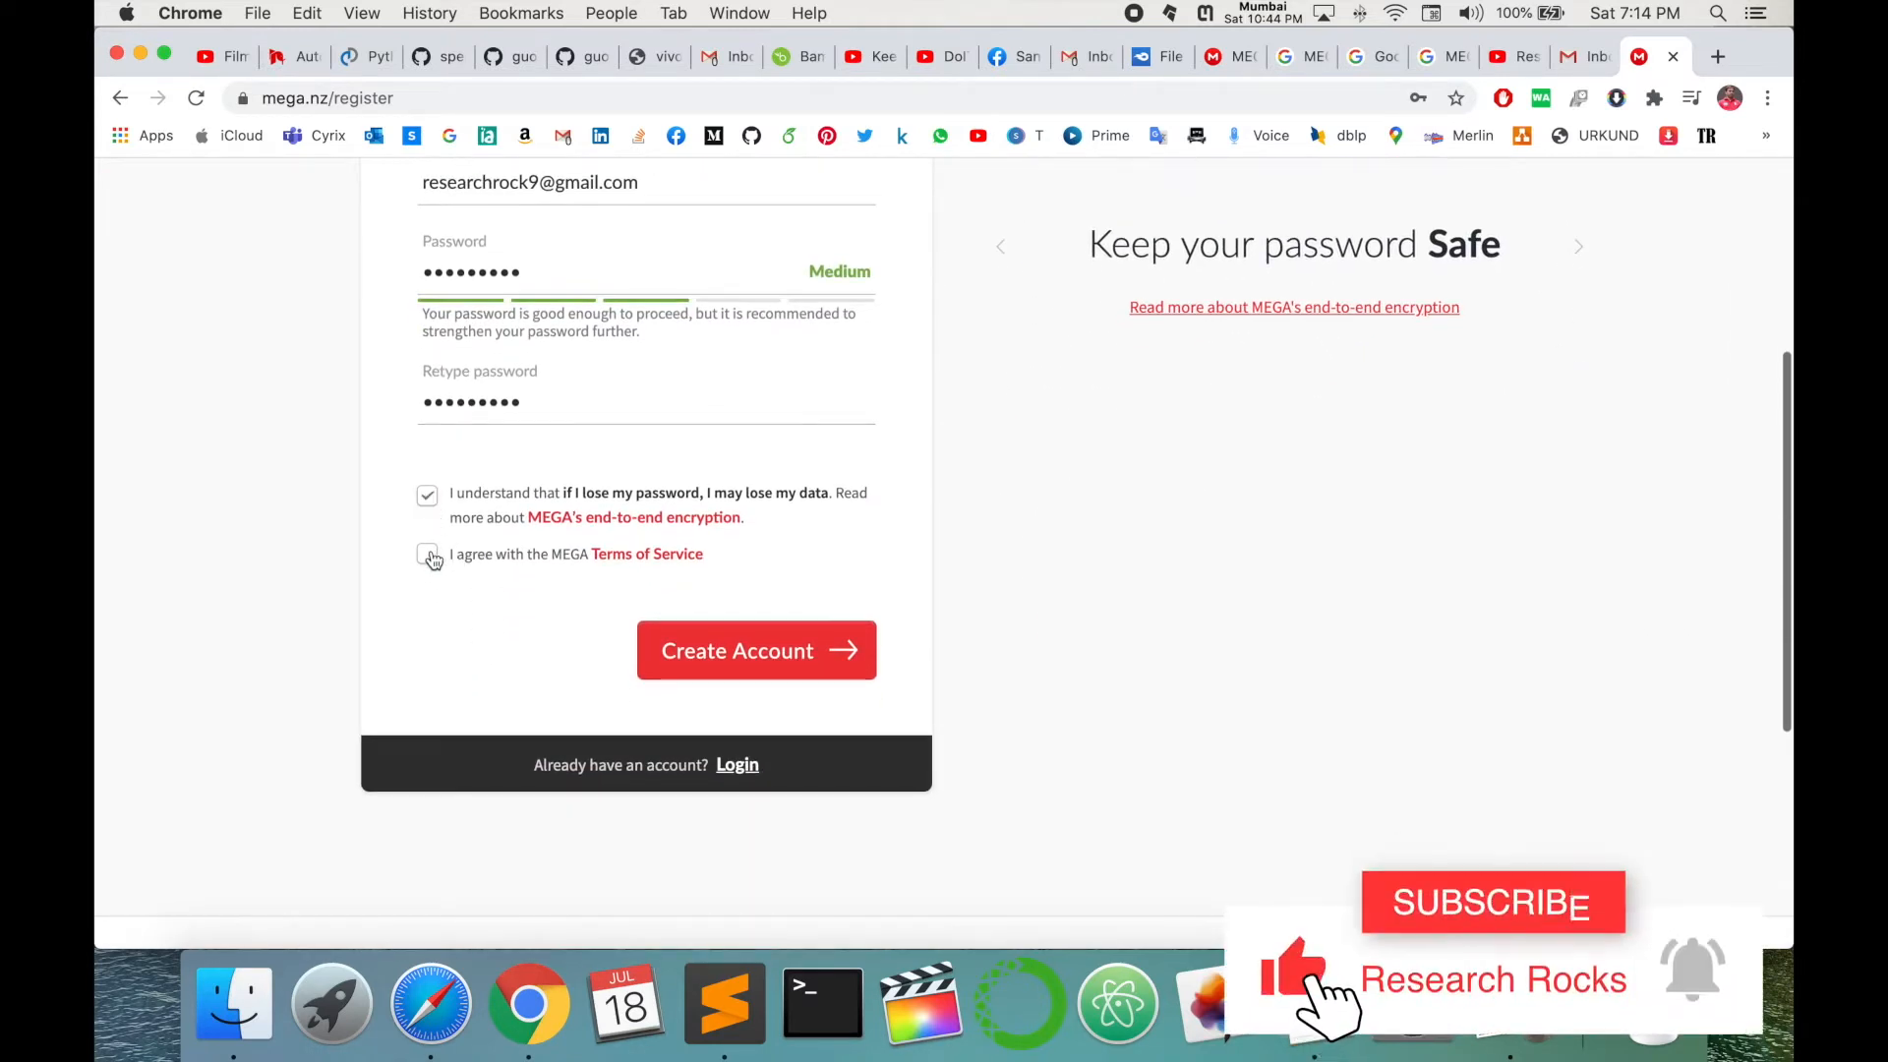
{"action": "left_click", "coordinate": [428, 555]}
{"action": "left_click", "coordinate": [749, 647]}
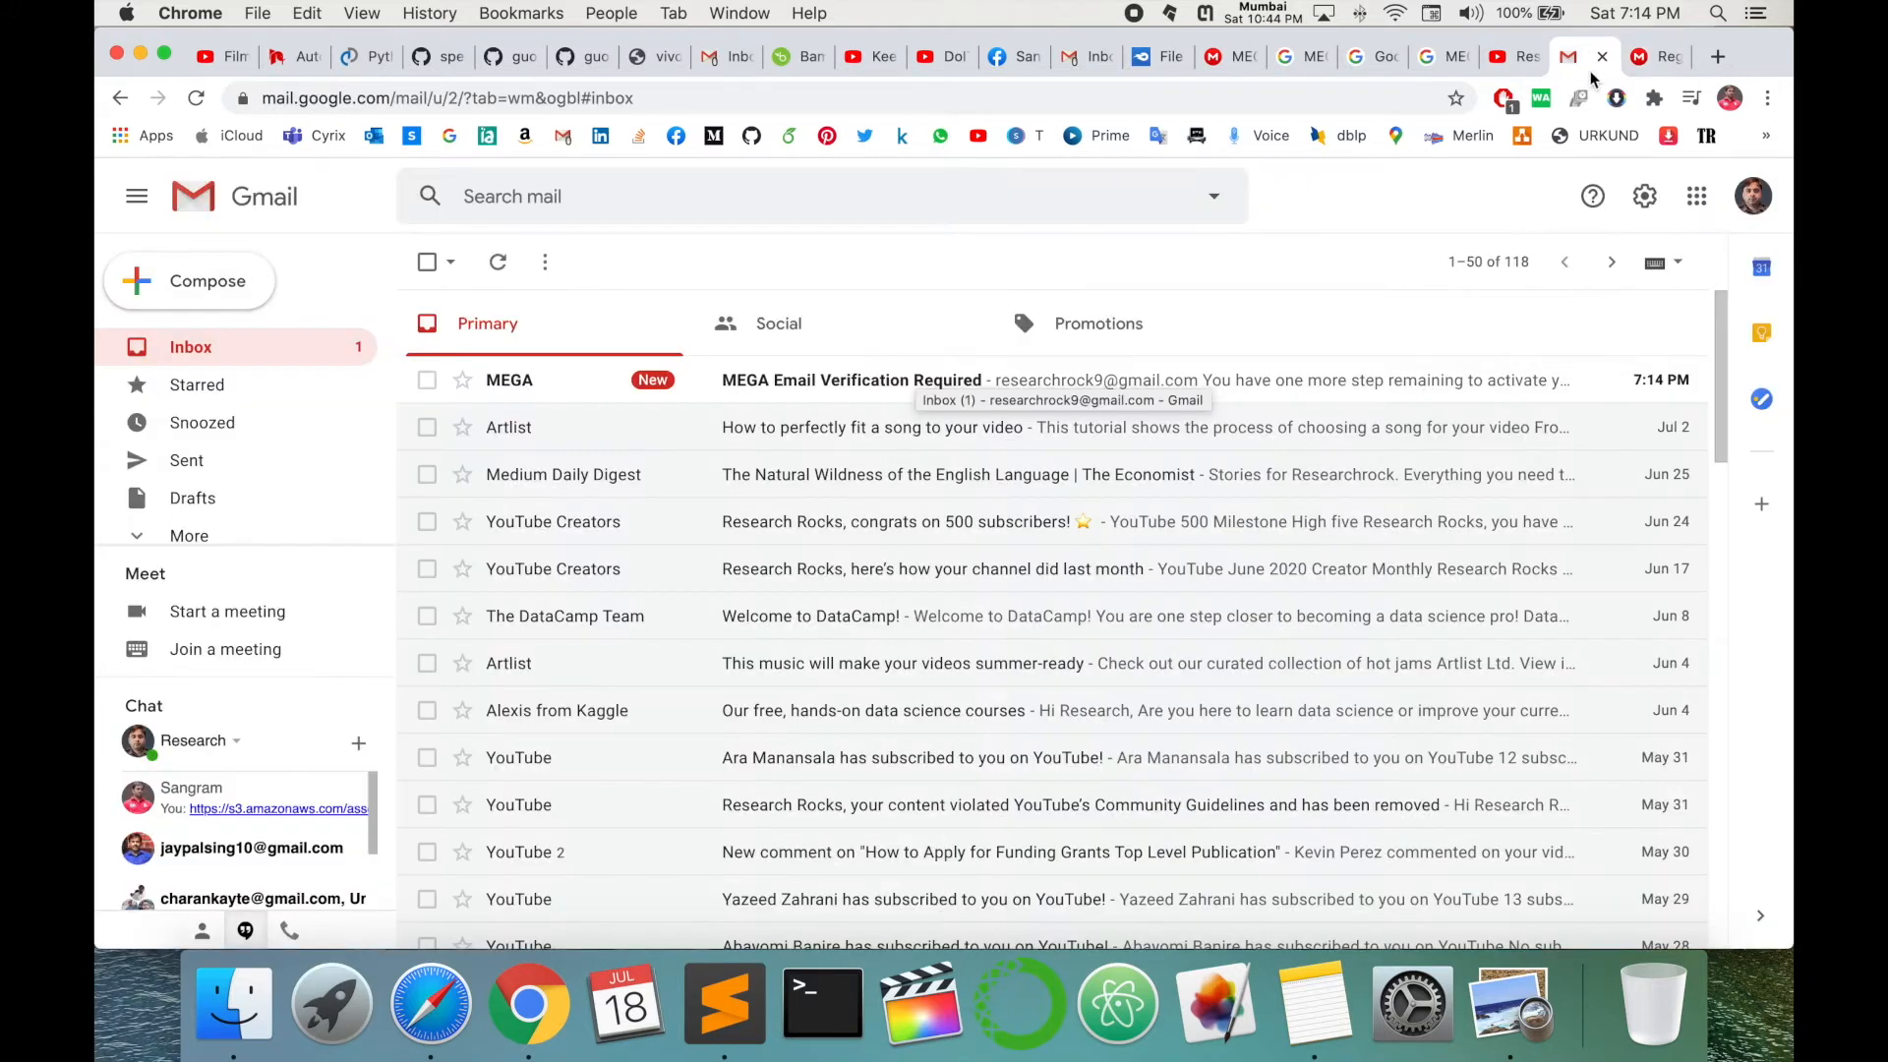
- Open the 'MEGA Email Verification Required' message in Gmail and follow its Verify my email link
{"action": "left_click", "coordinate": [1585, 56]}
{"action": "left_click", "coordinate": [835, 390]}
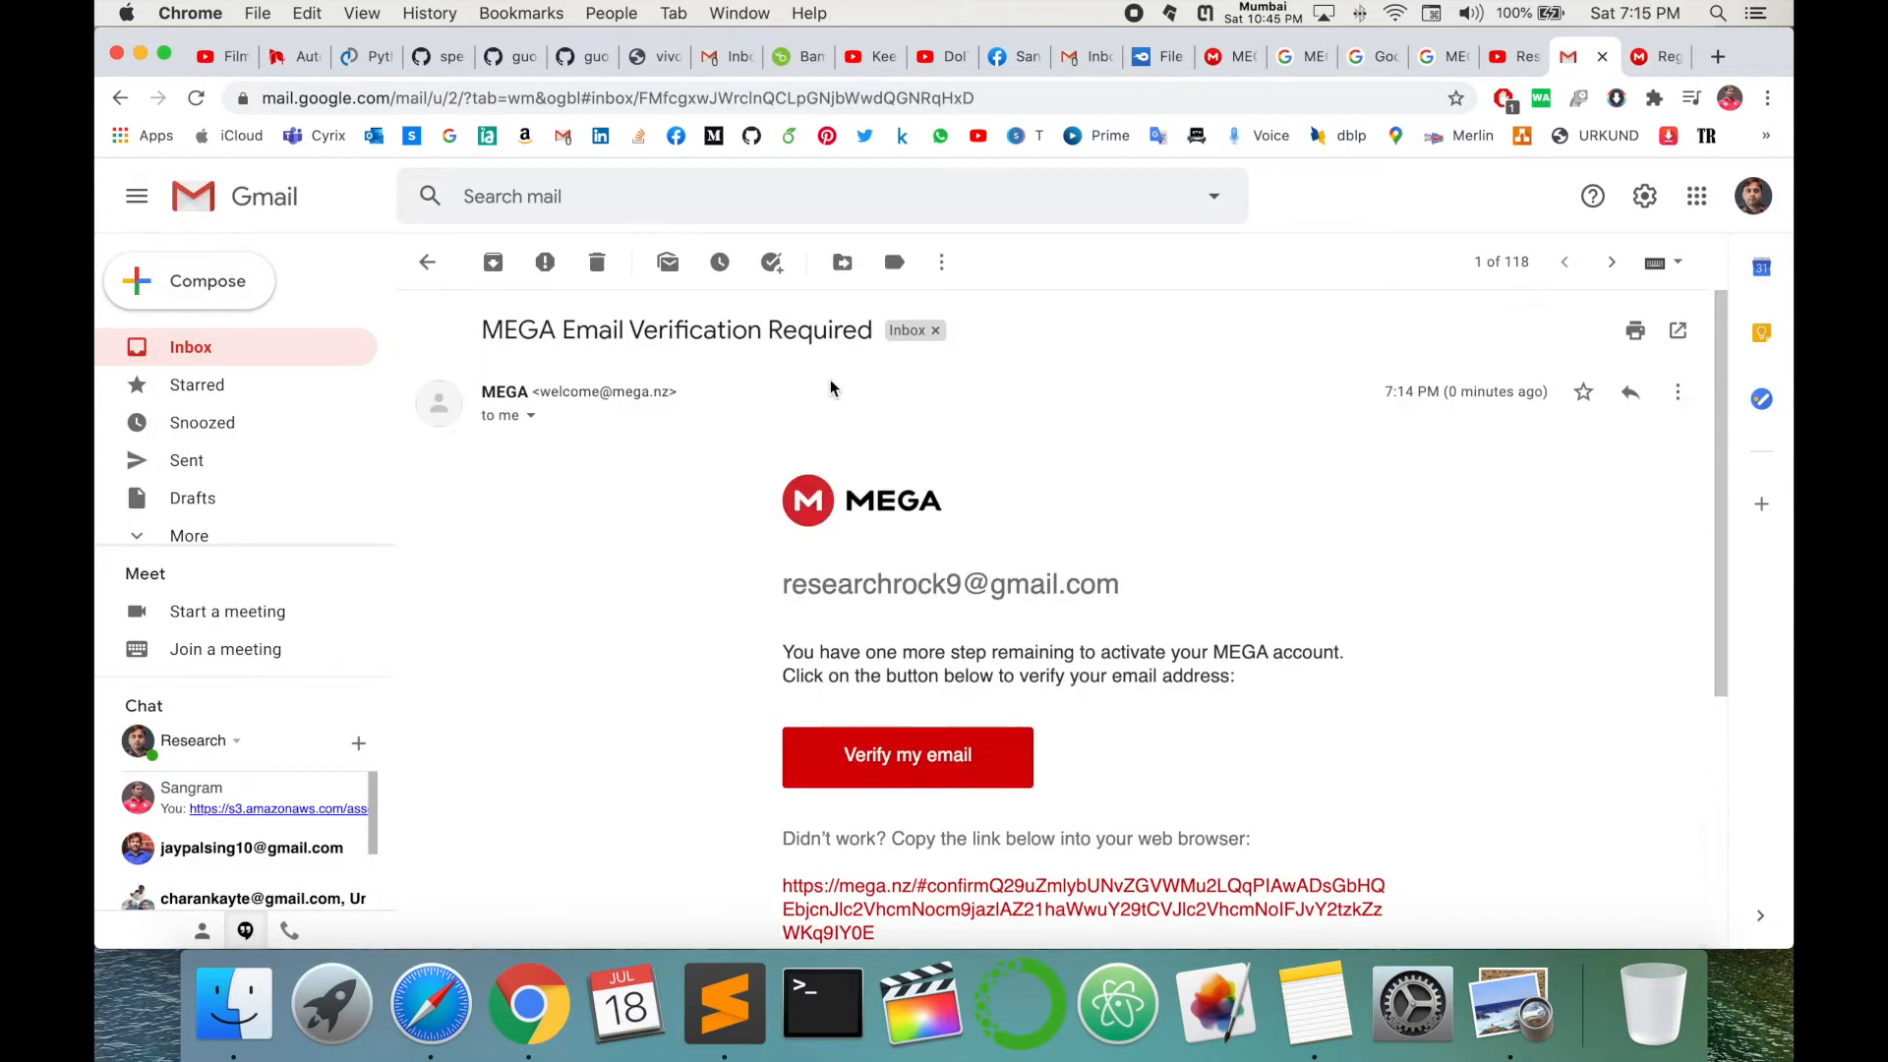
{"action": "scroll", "coordinate": [1229, 682], "scroll_direction": "down", "scroll_amount": 5}
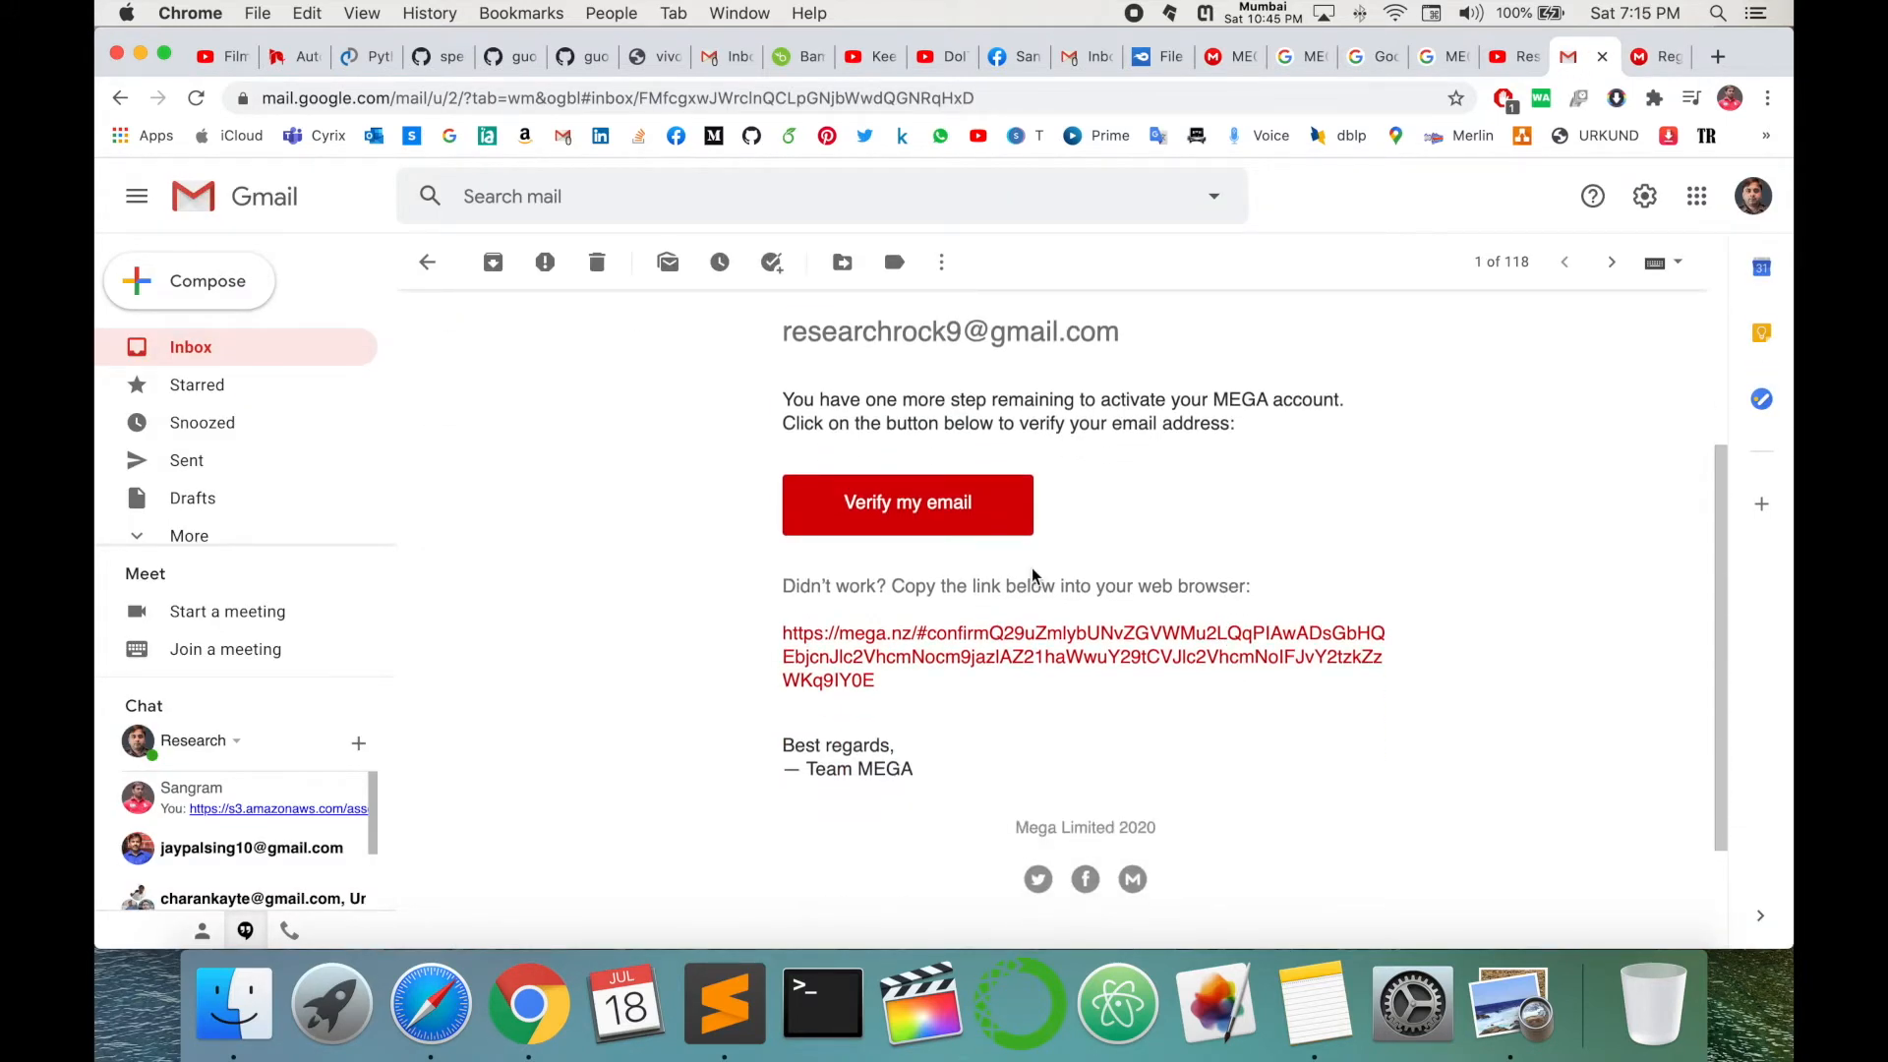
{"action": "left_click", "coordinate": [951, 507]}
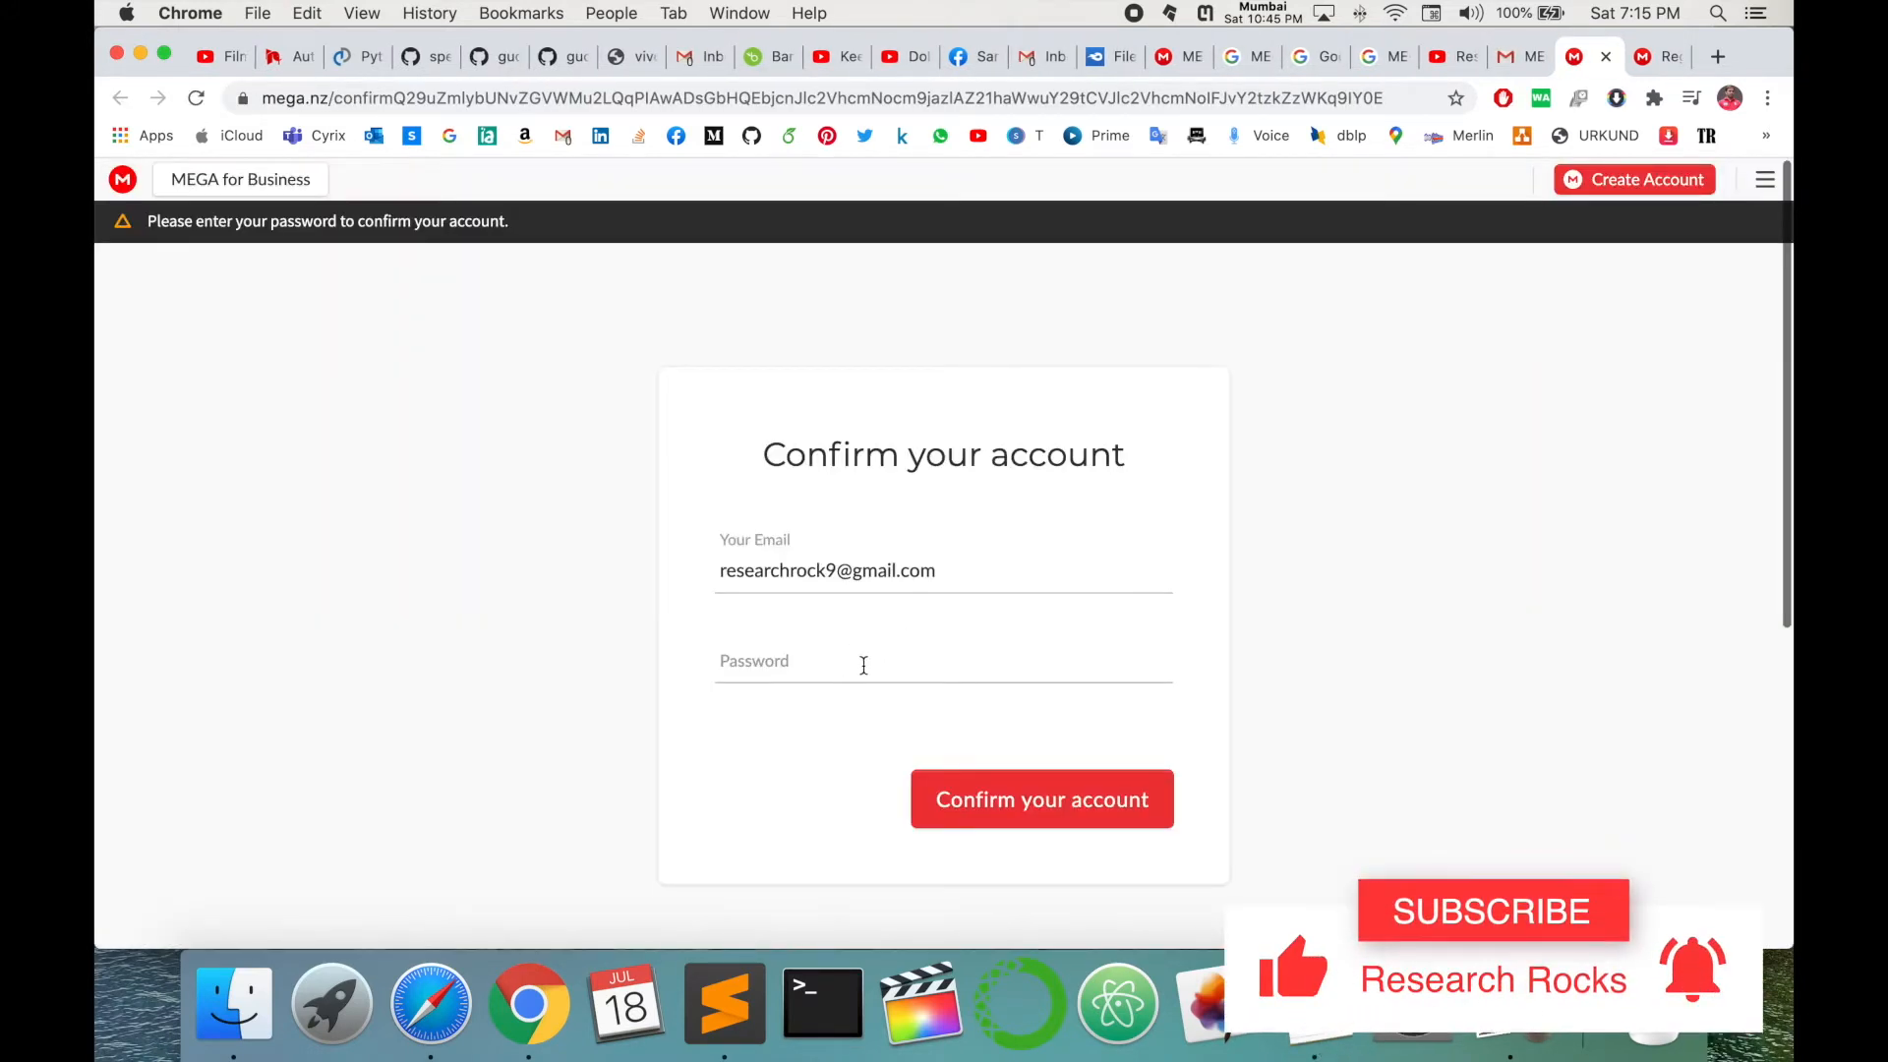
- Confirm the account with its password, then scroll through the account plan options
{"action": "left_click", "coordinate": [847, 674]}
{"action": "type", "text": "••"}
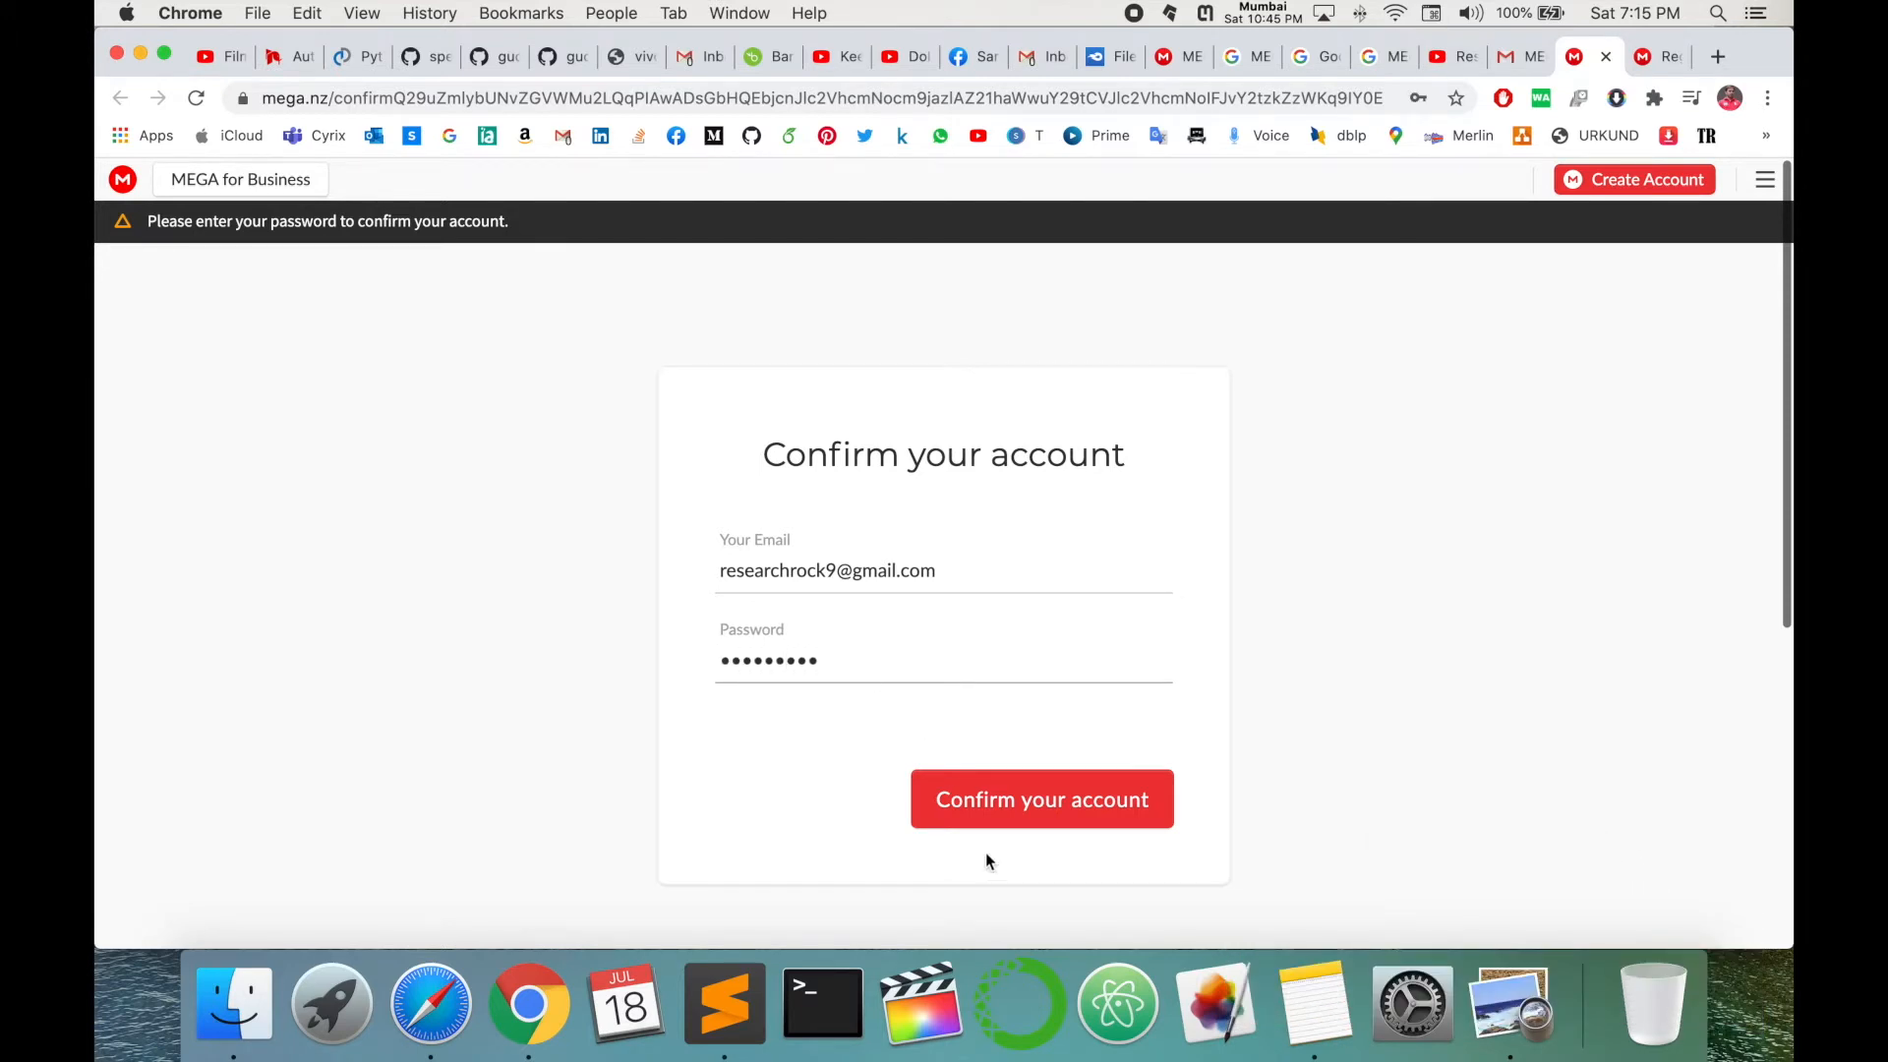
{"action": "left_click", "coordinate": [1032, 814]}
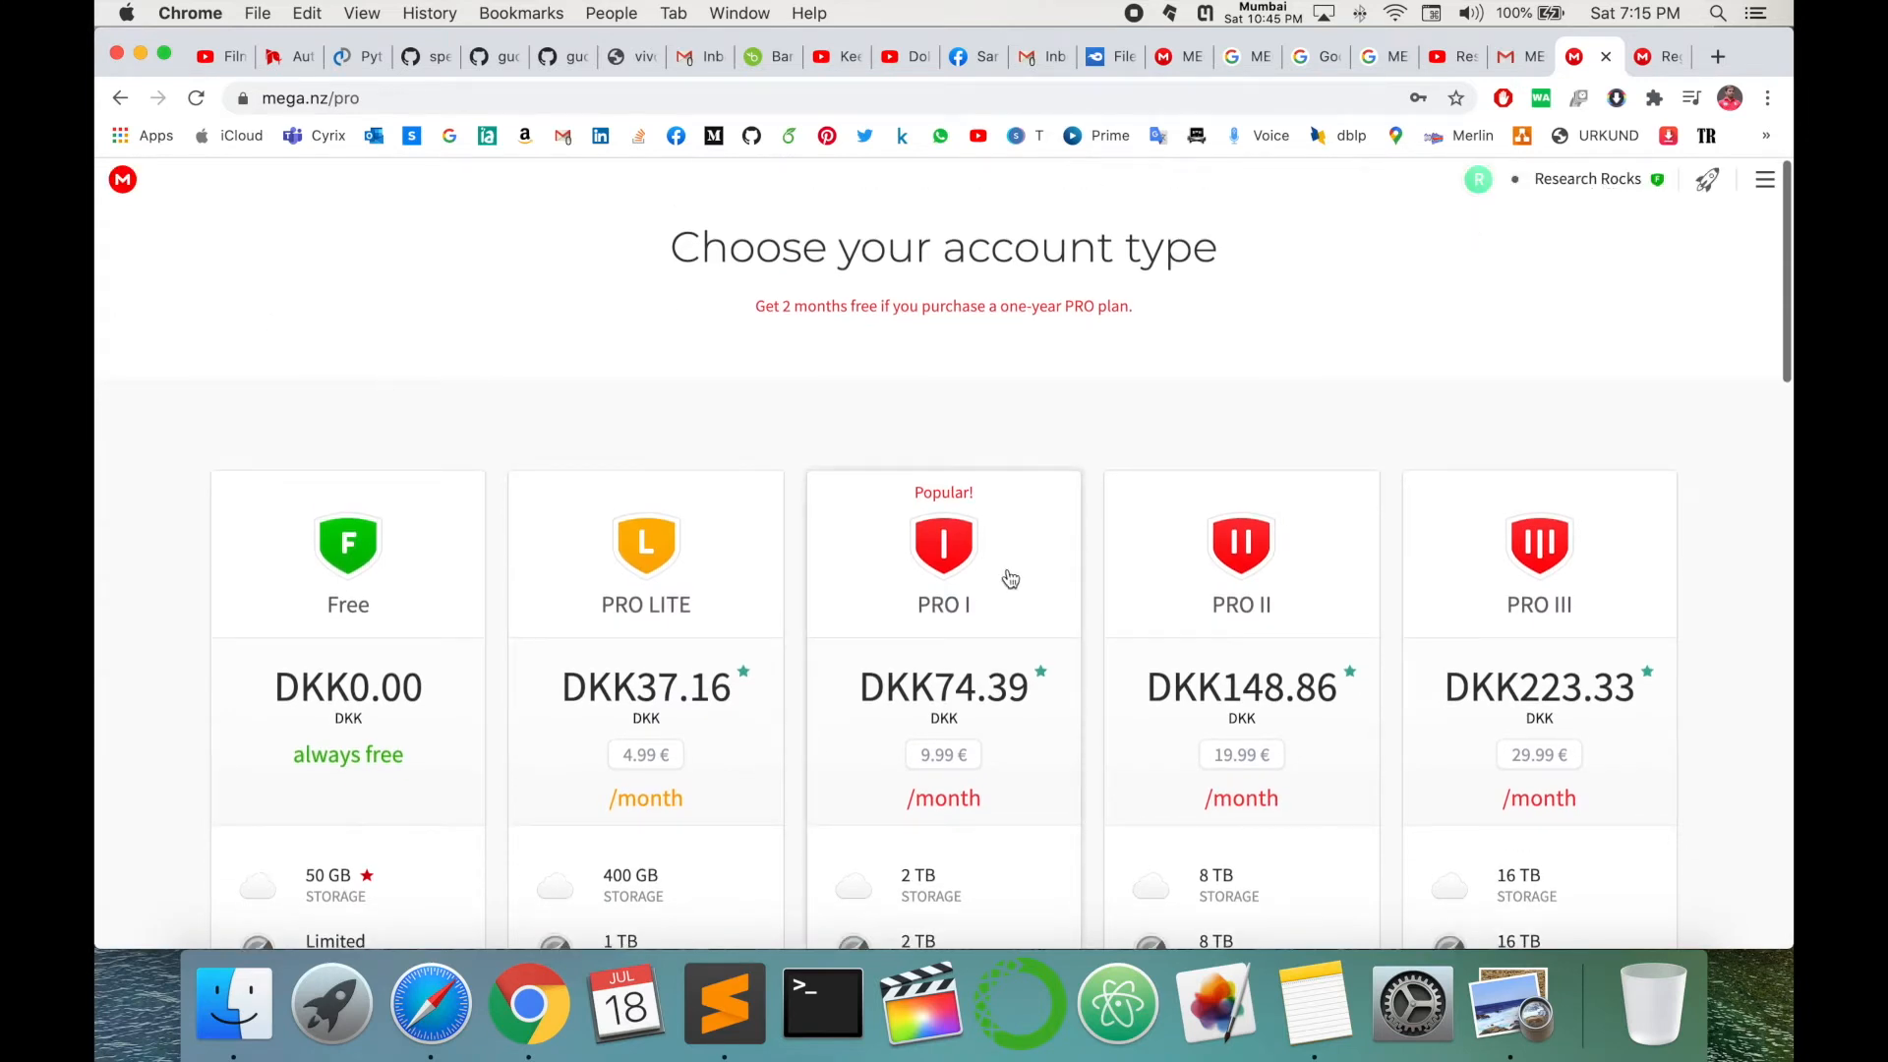
{"action": "scroll", "coordinate": [1002, 585], "scroll_direction": "down", "scroll_amount": 3}
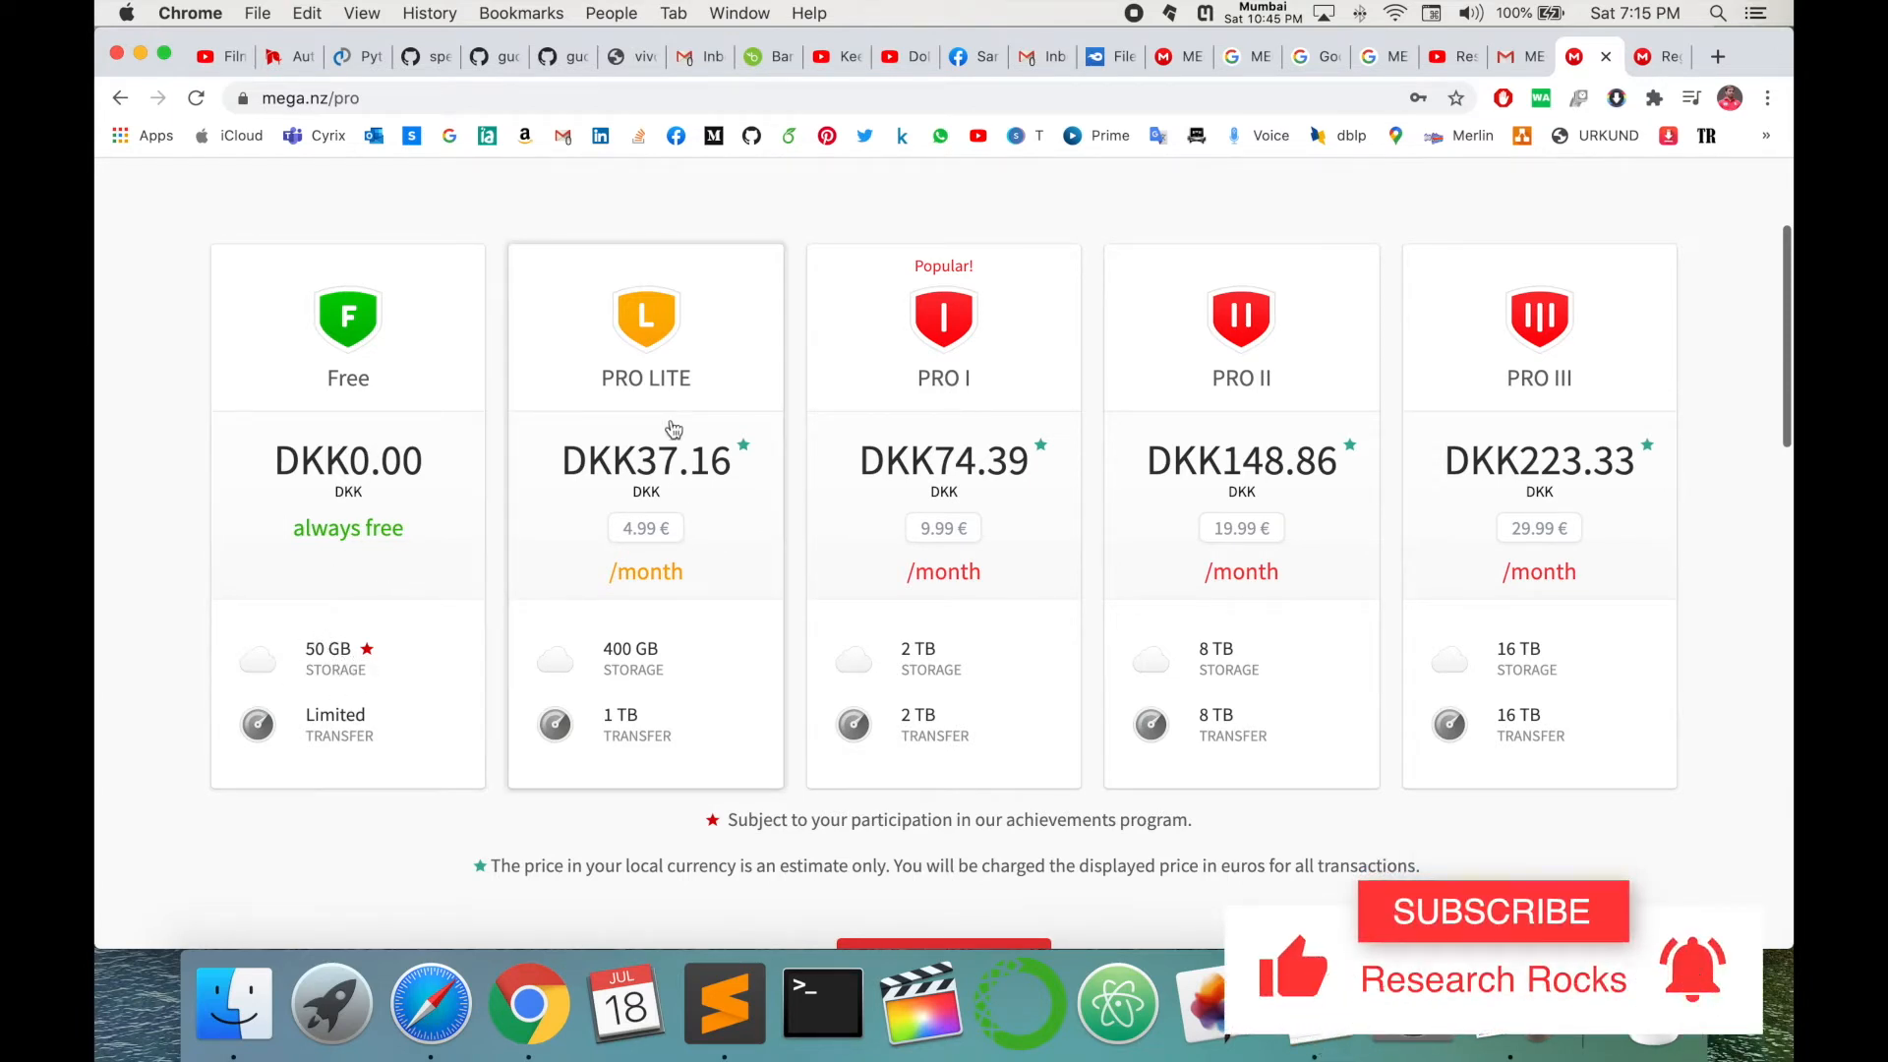
{"action": "scroll", "coordinate": [670, 428], "scroll_direction": "up", "scroll_amount": 1}
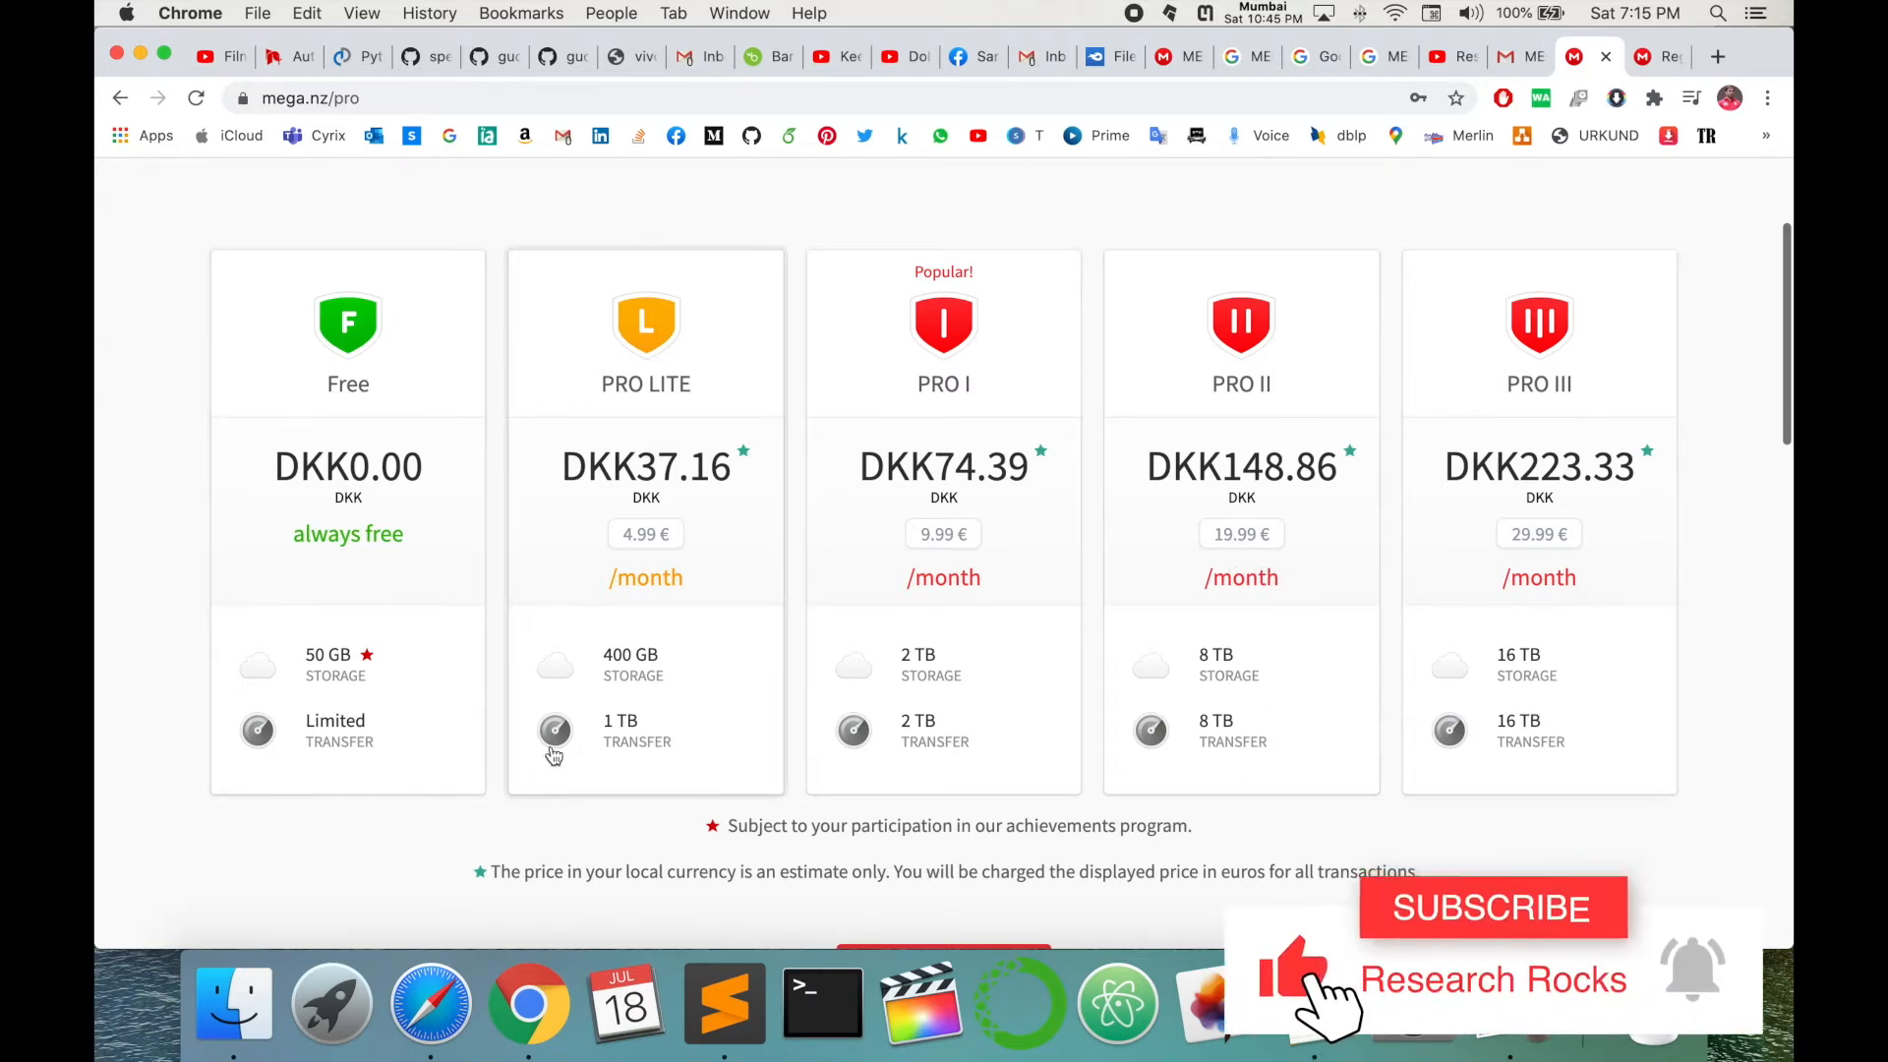
- Choose the Free plan, download the MEGA desktop app installer, and go to the Cloud Drive
{"action": "left_click", "coordinate": [353, 338]}
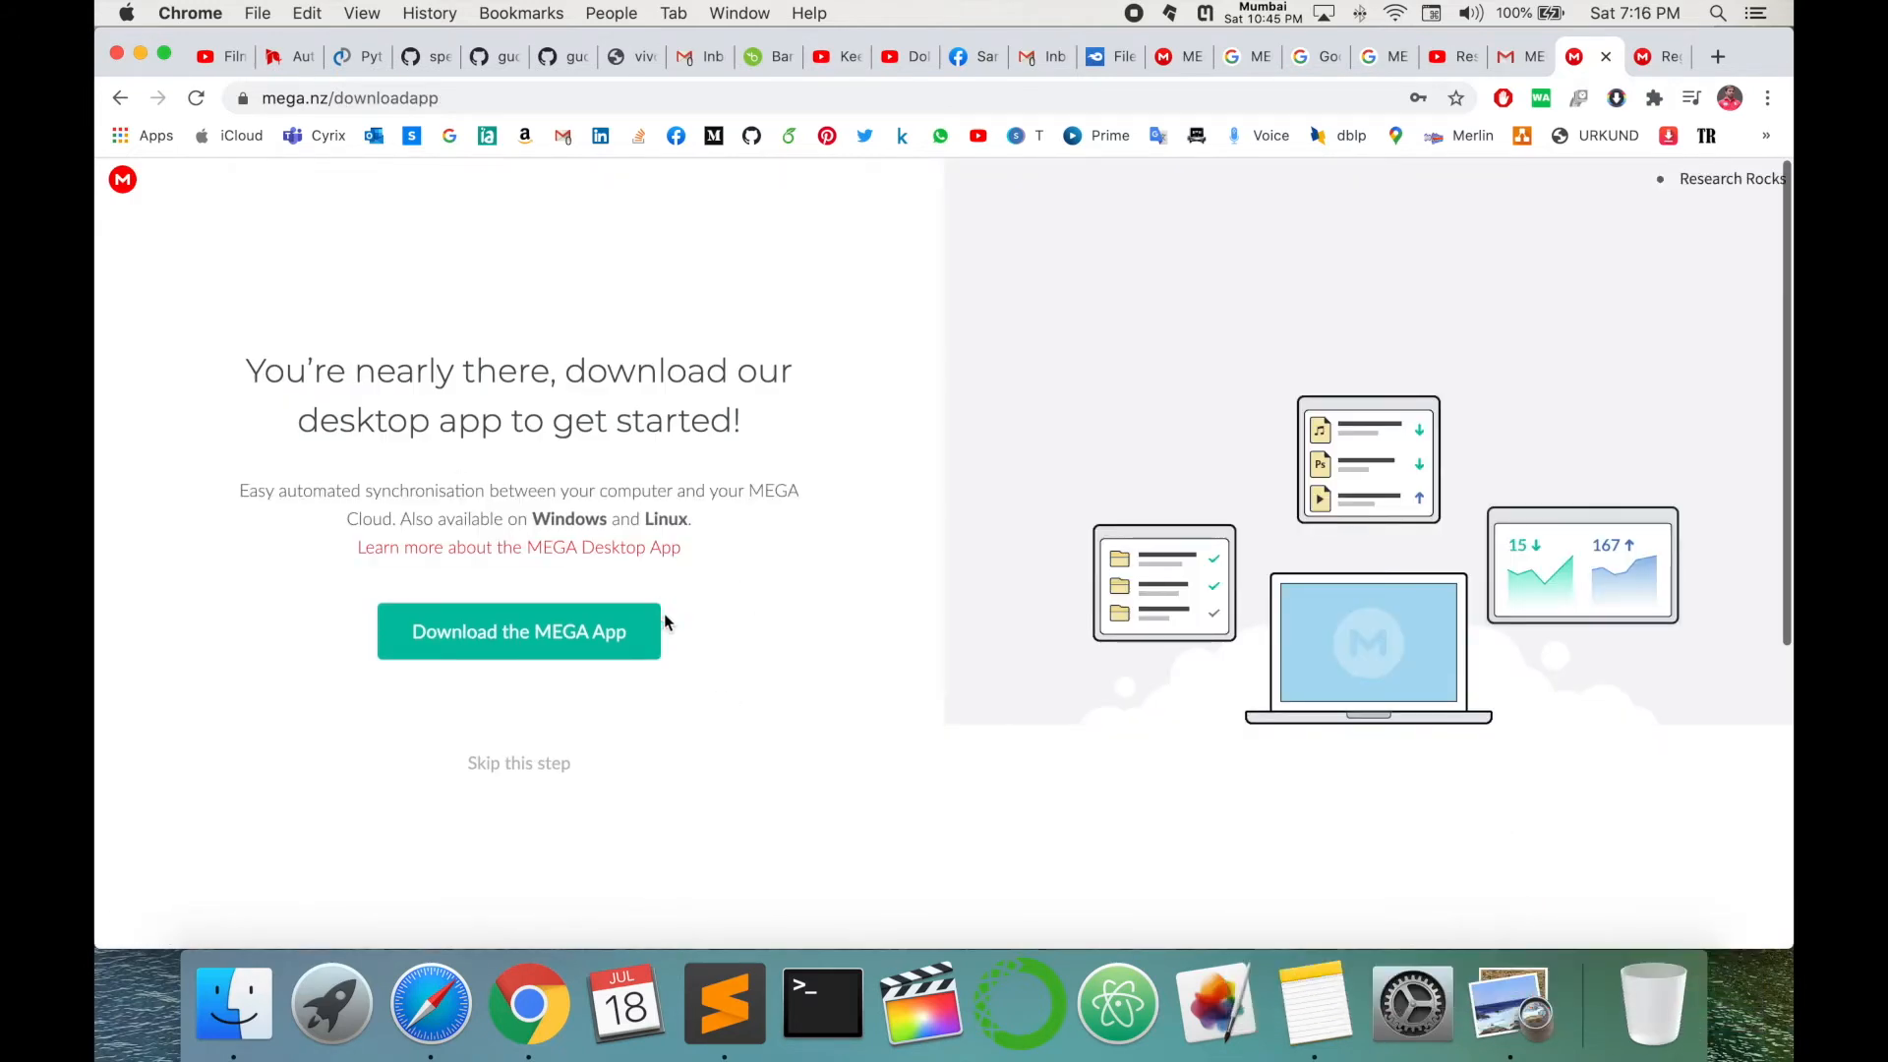
{"action": "scroll", "coordinate": [479, 495], "scroll_direction": "down", "scroll_amount": 2}
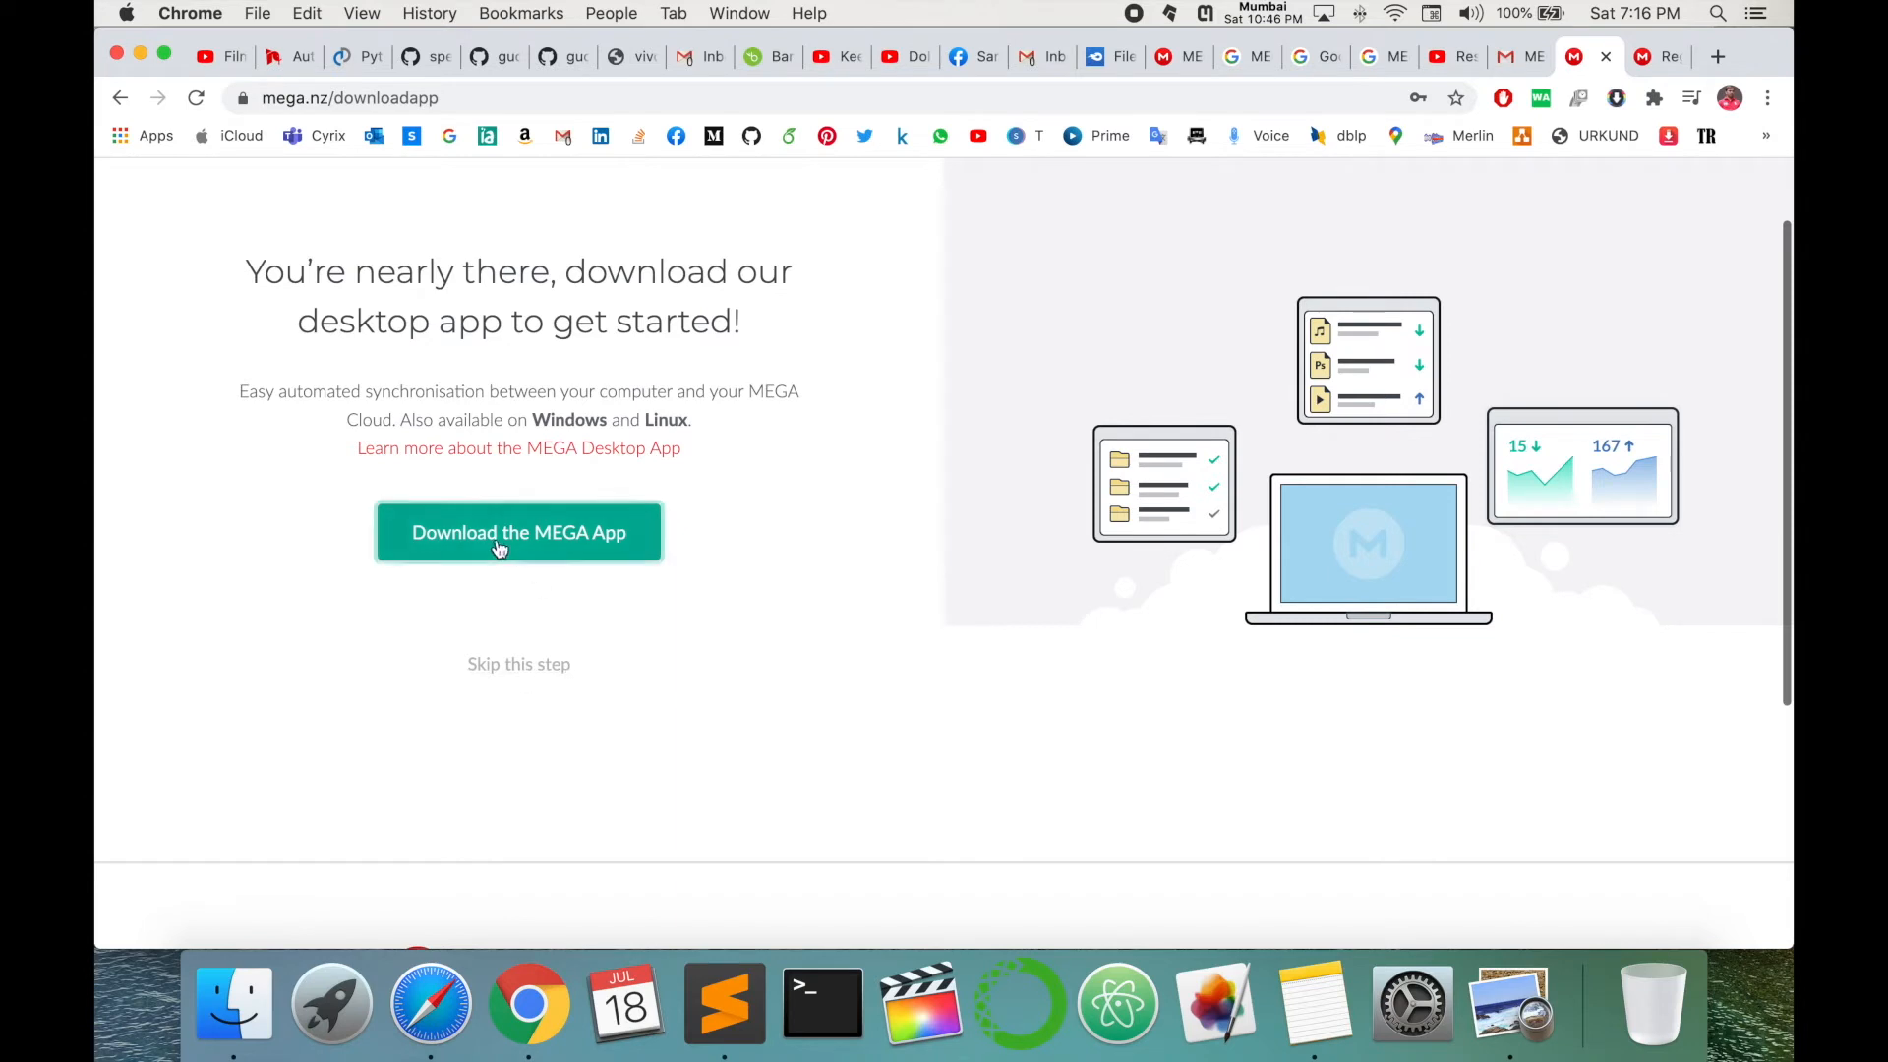
{"action": "left_click", "coordinate": [563, 556]}
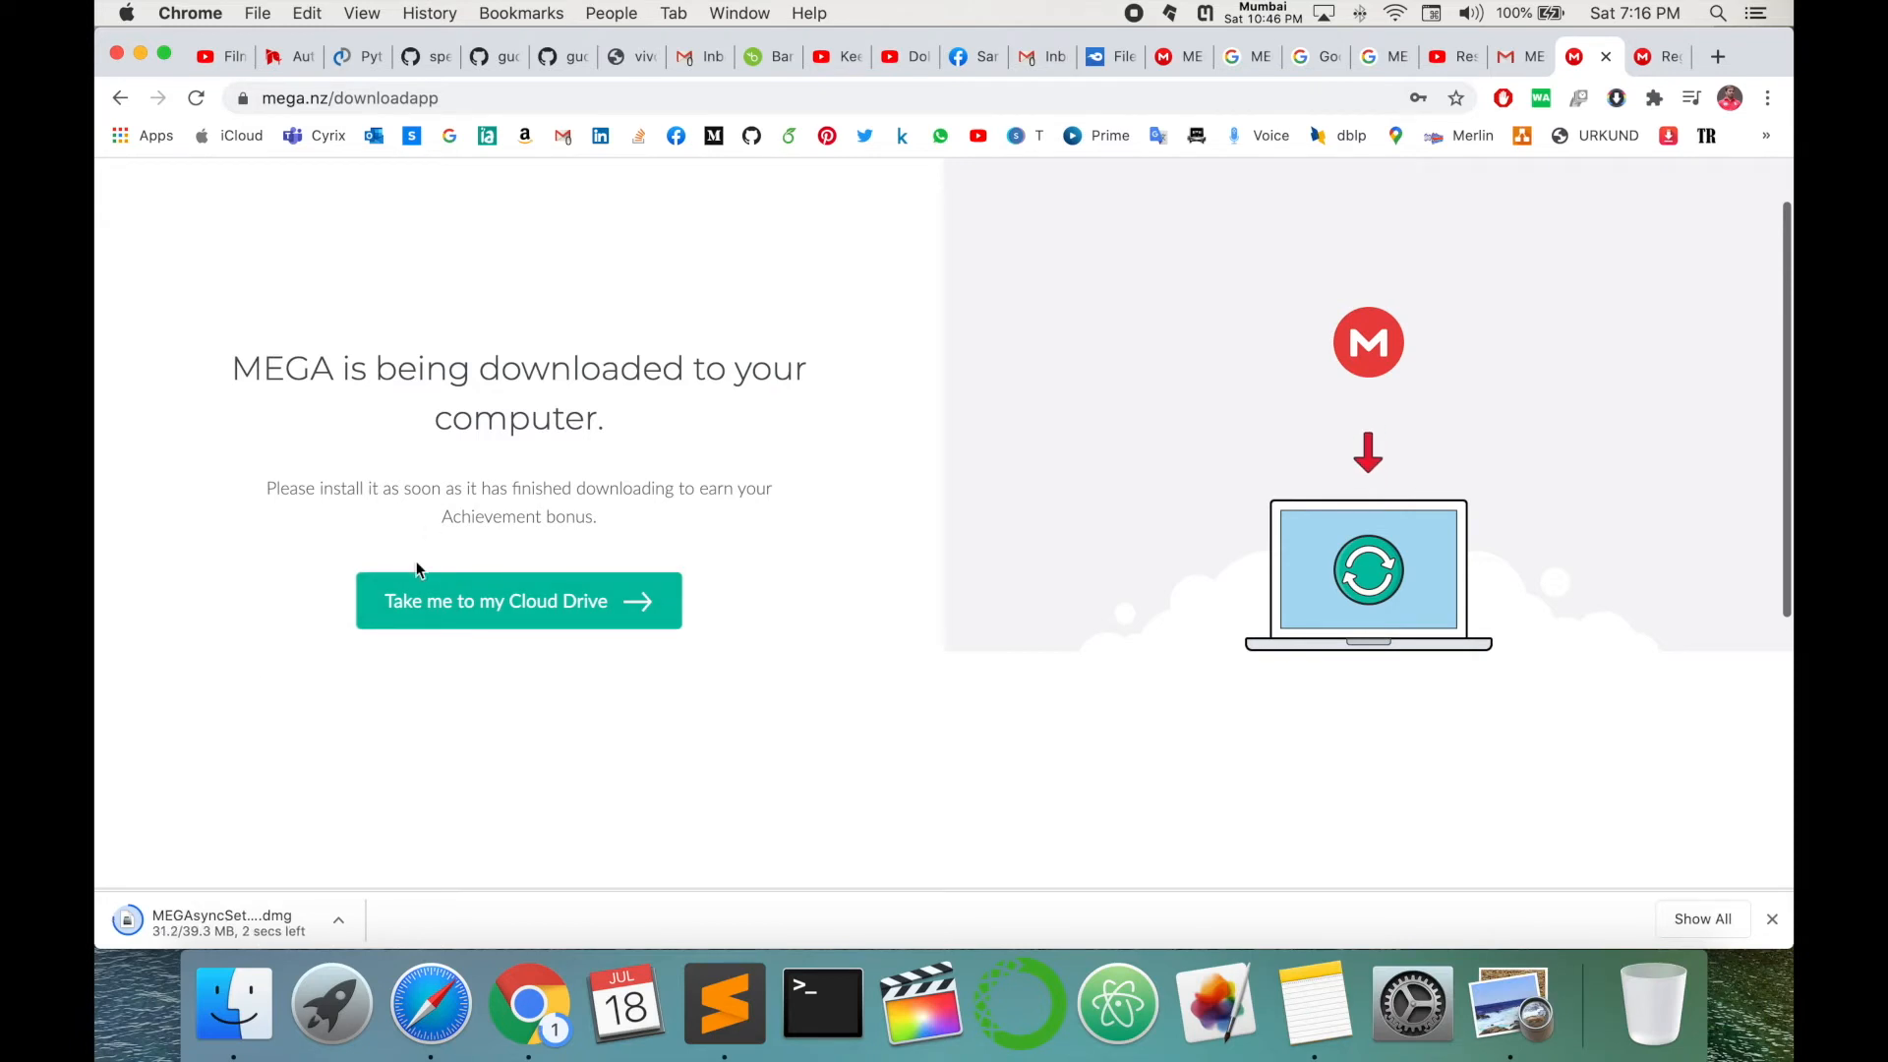
{"action": "left_click", "coordinate": [610, 610]}
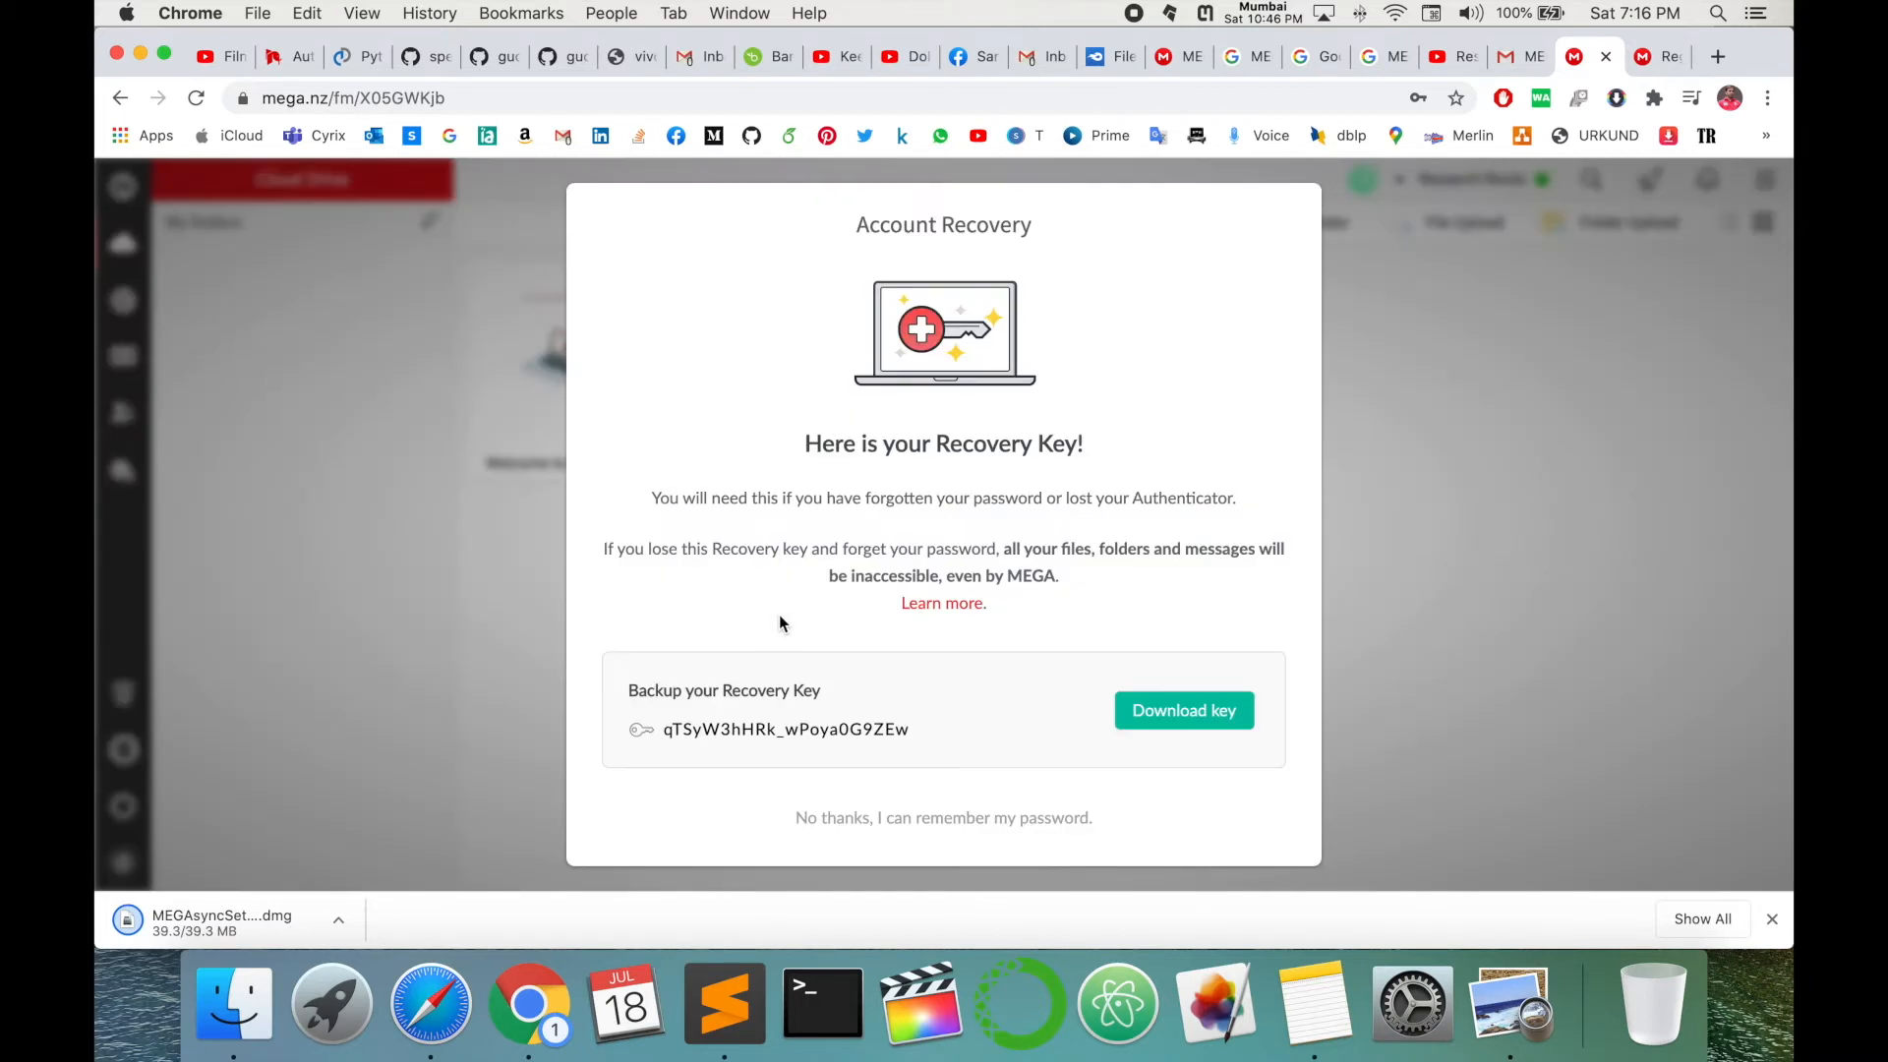
- Decline saving the recovery key and close the uploading, sharing and contacts tips
{"action": "double_click", "coordinate": [800, 728]}
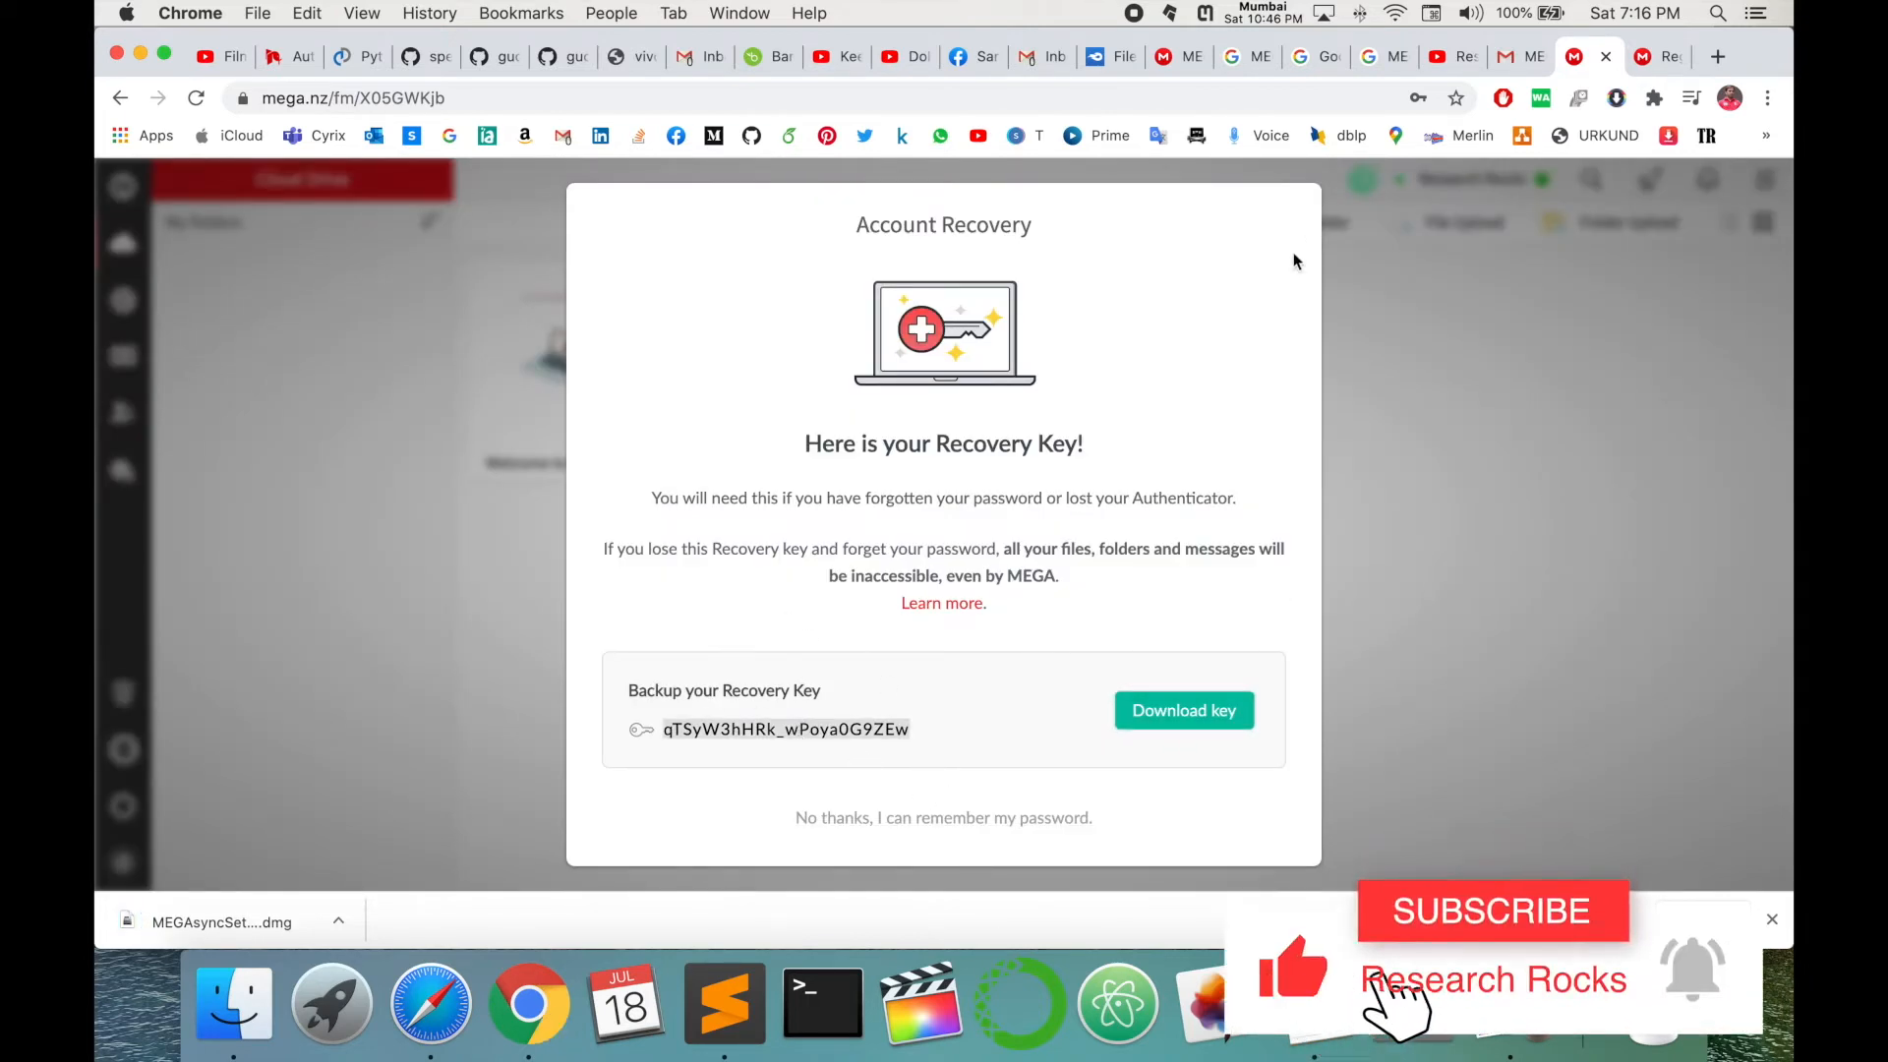
{"action": "left_click", "coordinate": [920, 819]}
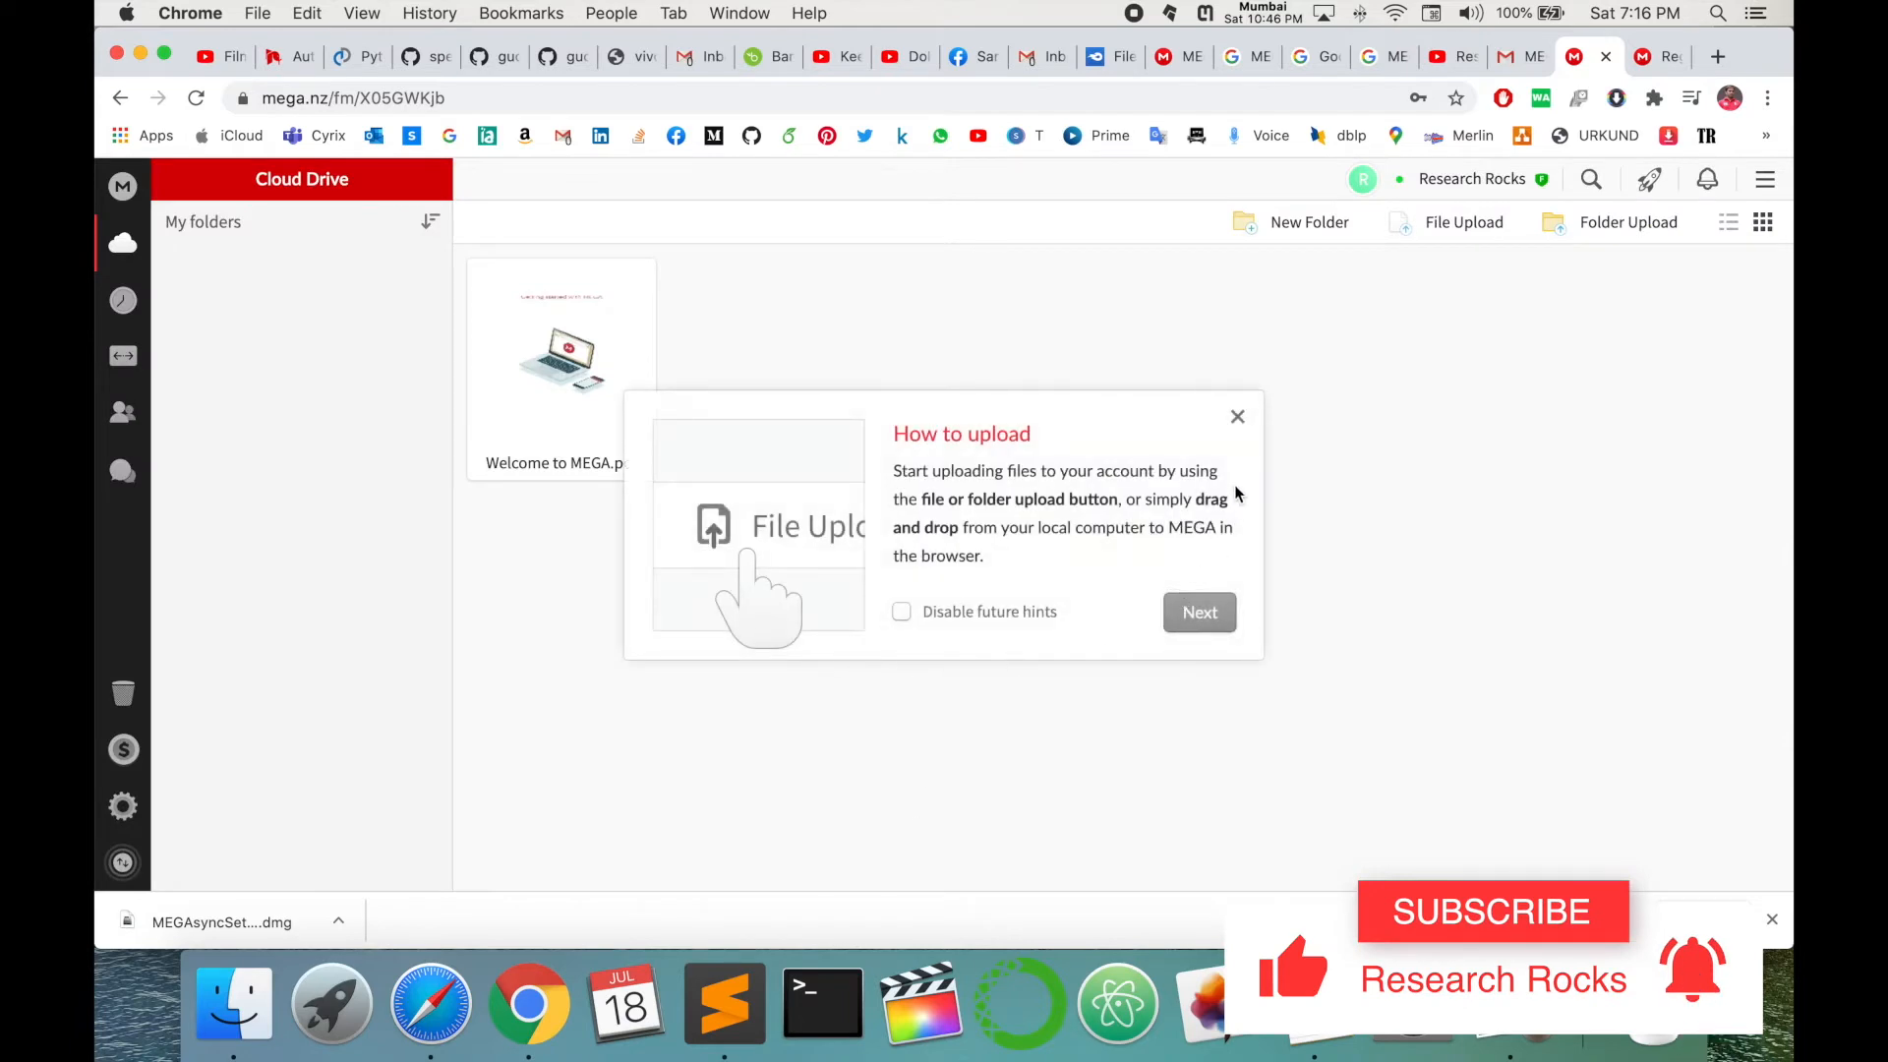
{"action": "left_click", "coordinate": [1239, 419]}
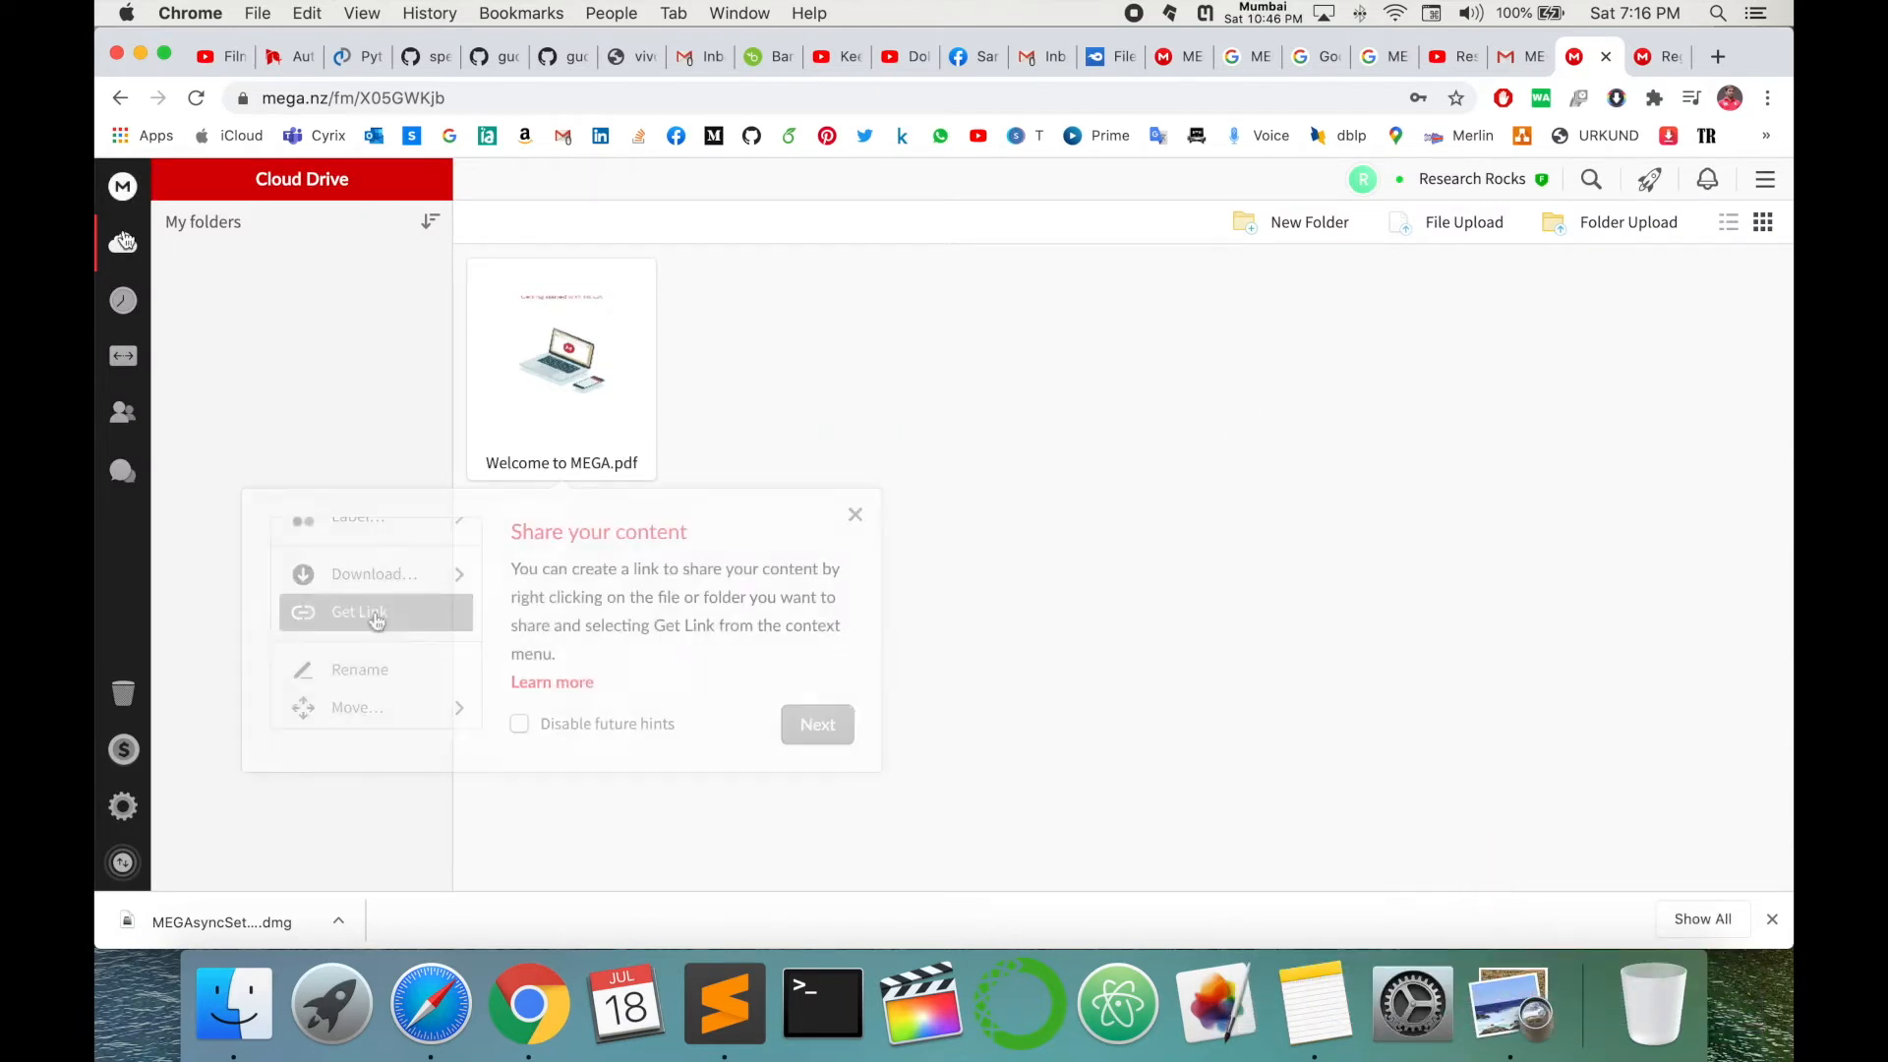
{"action": "left_click", "coordinate": [856, 515]}
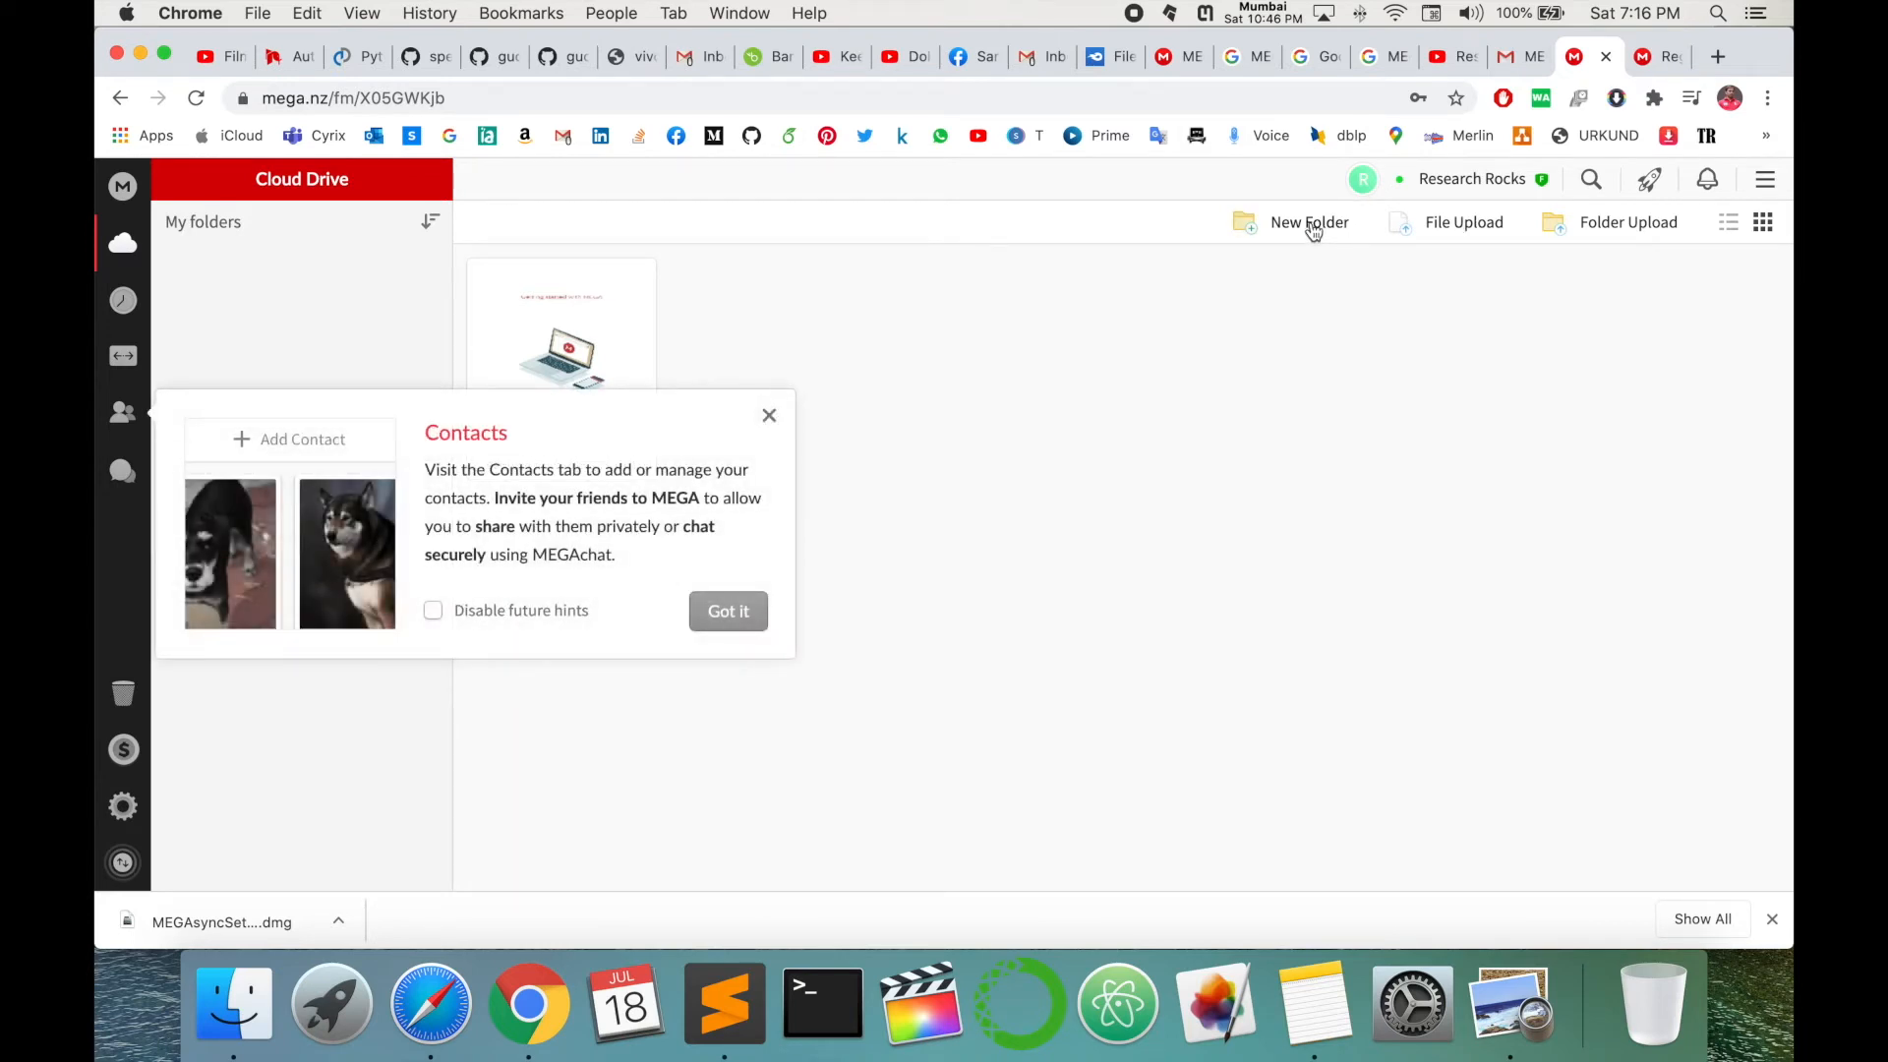
{"action": "left_click", "coordinate": [770, 419]}
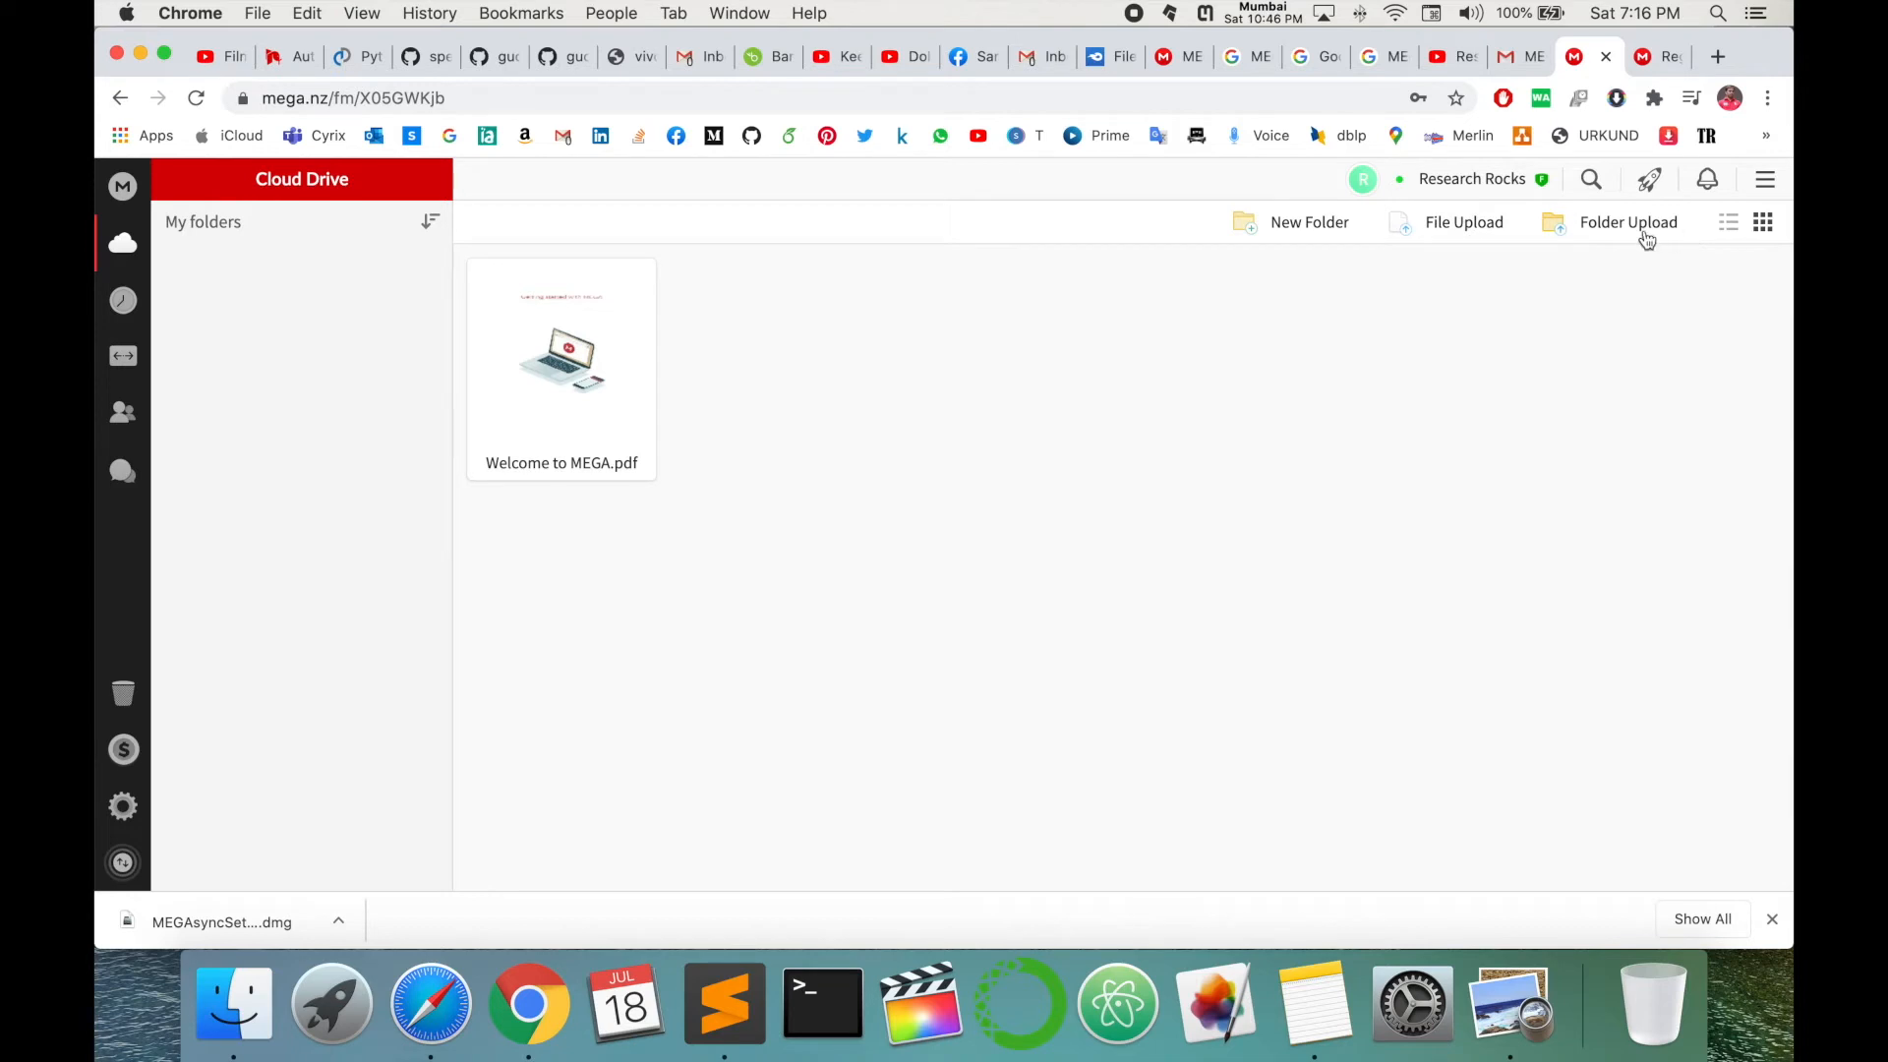
- Create a folder named 'Research Rocks', open it, and dismiss the browser's download bar
{"action": "left_click", "coordinate": [1308, 234]}
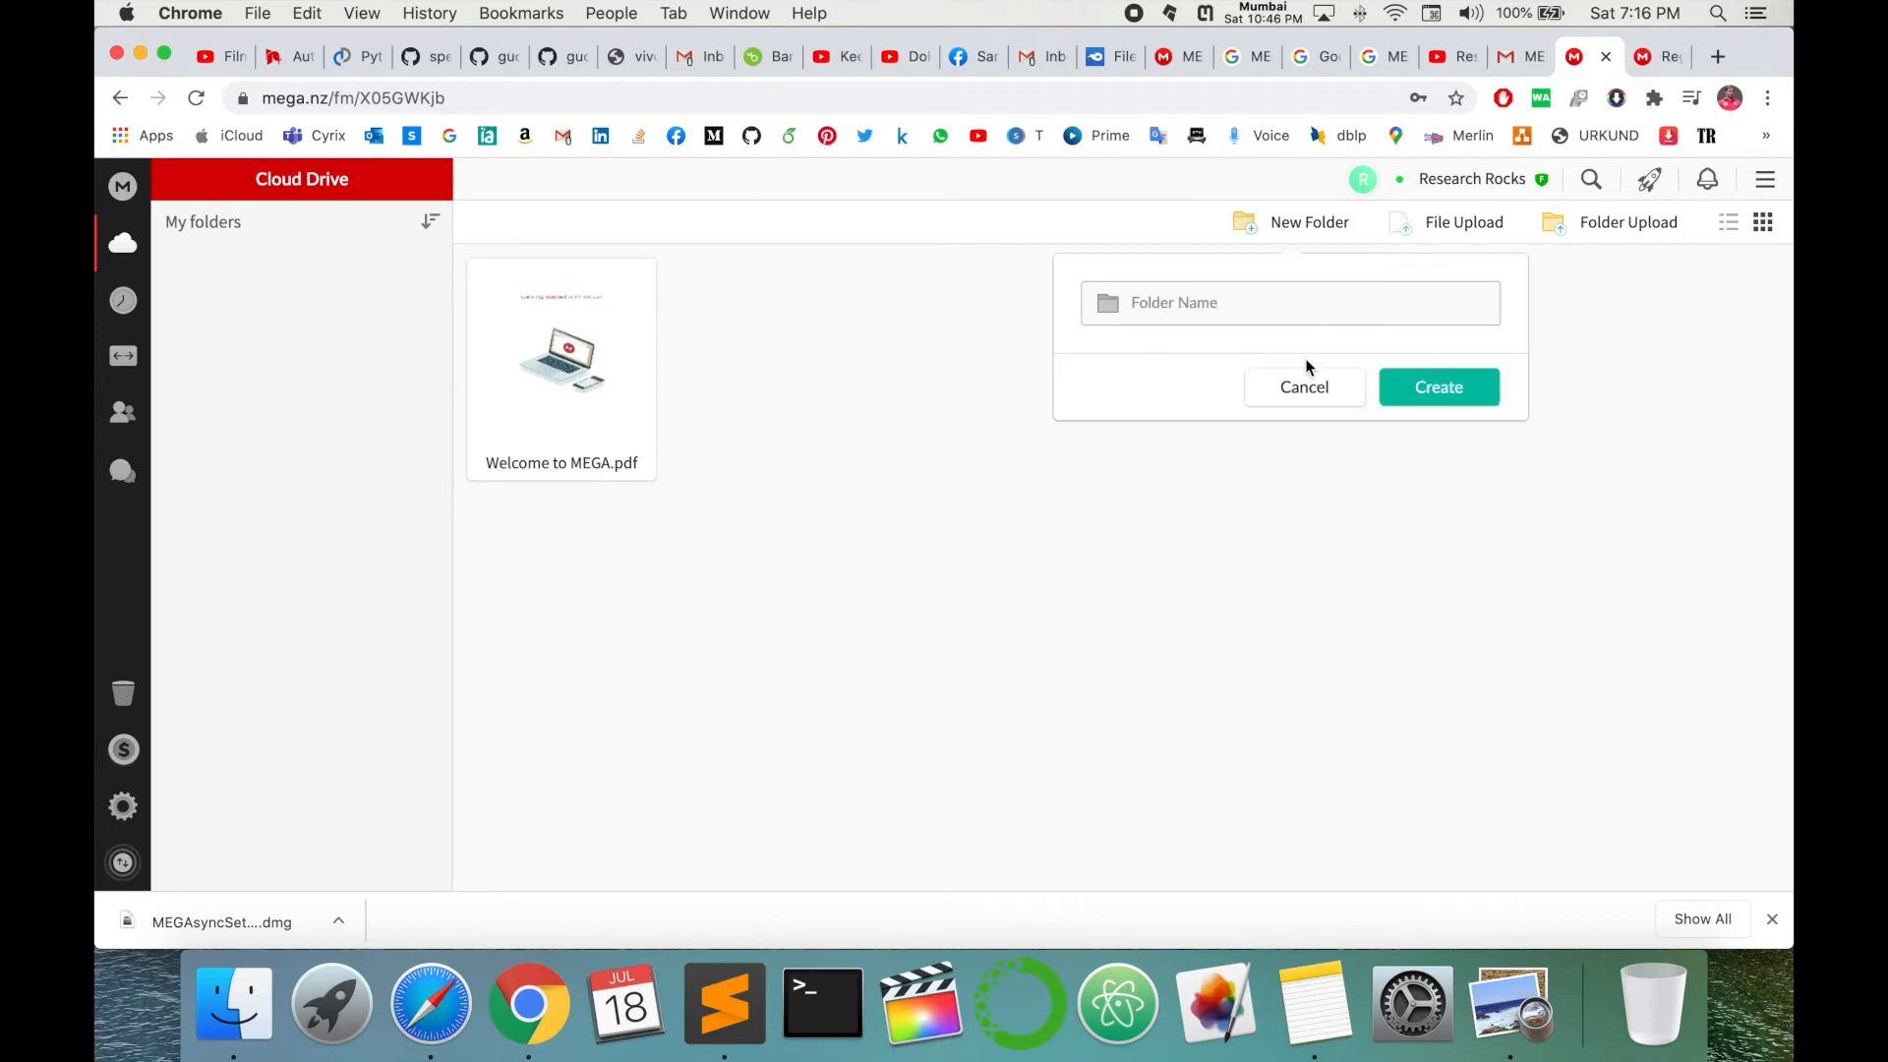
{"action": "type", "text": "Research Rocks"}
{"action": "key", "text": "Return"}
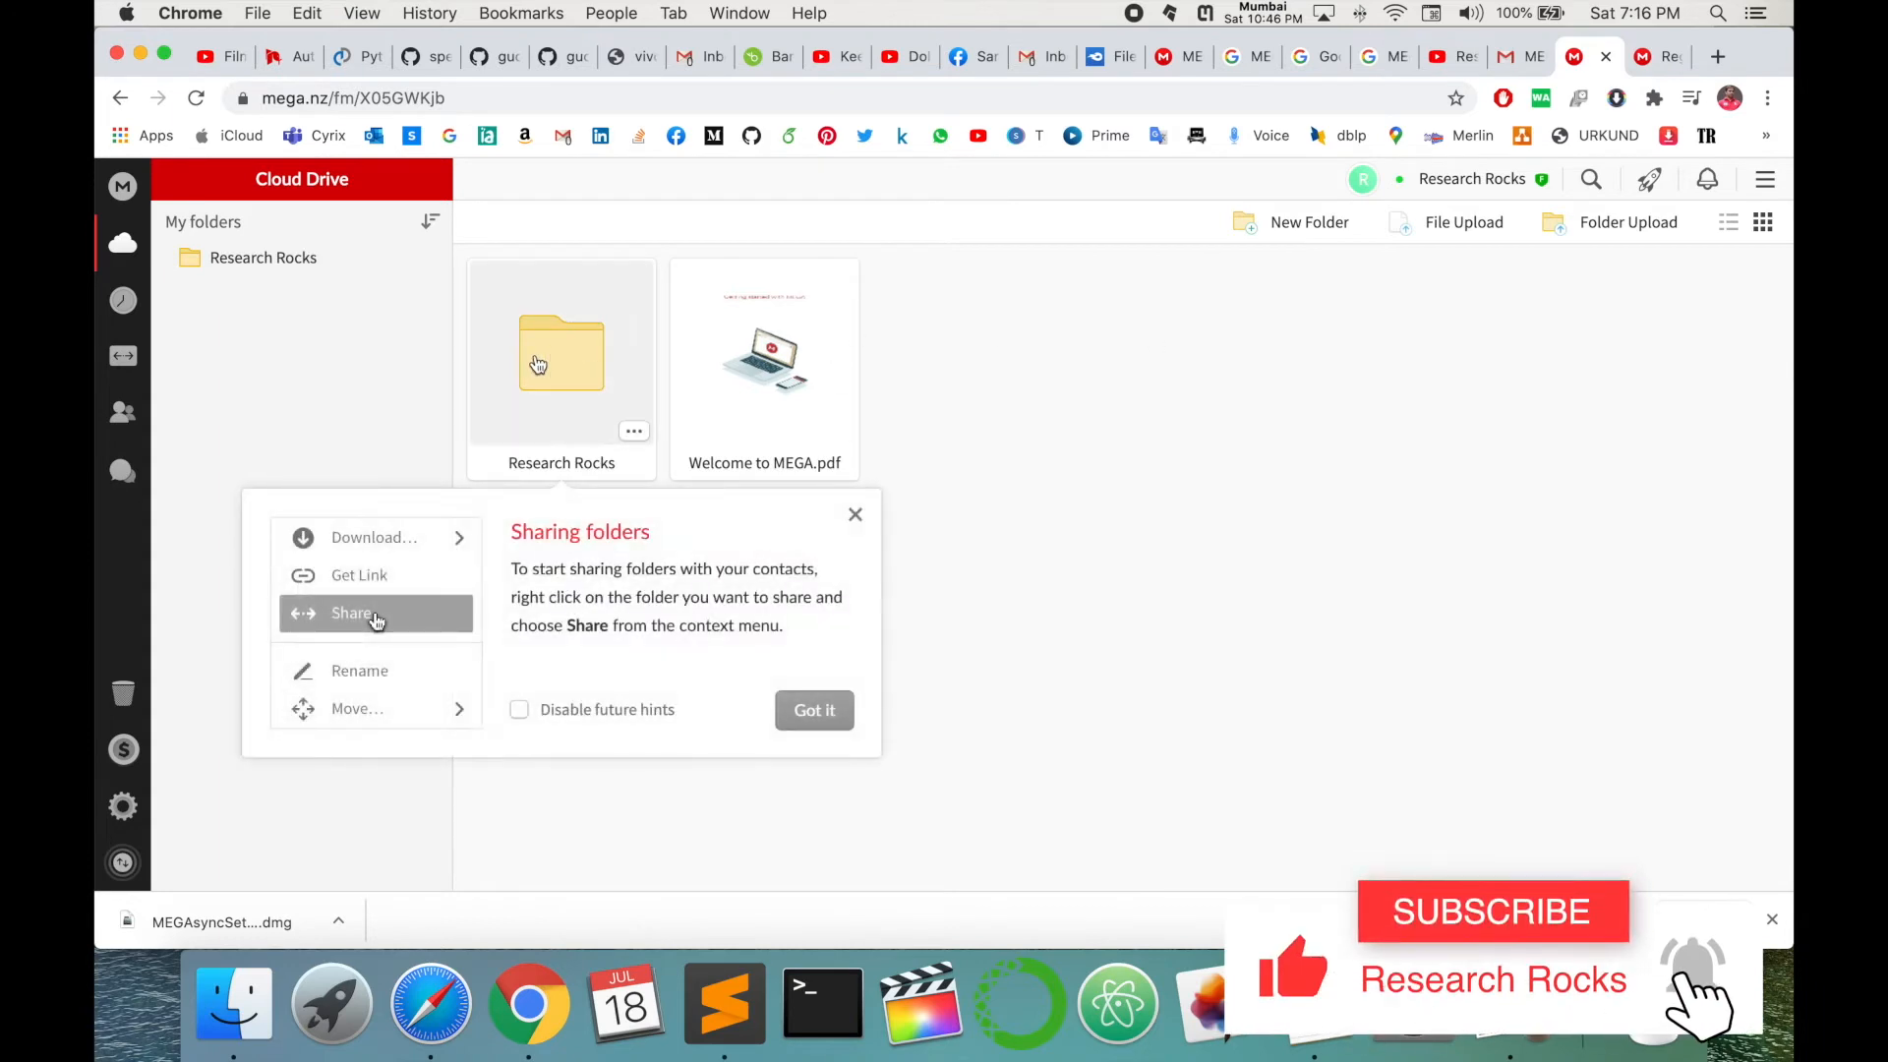
{"action": "left_click", "coordinate": [553, 371]}
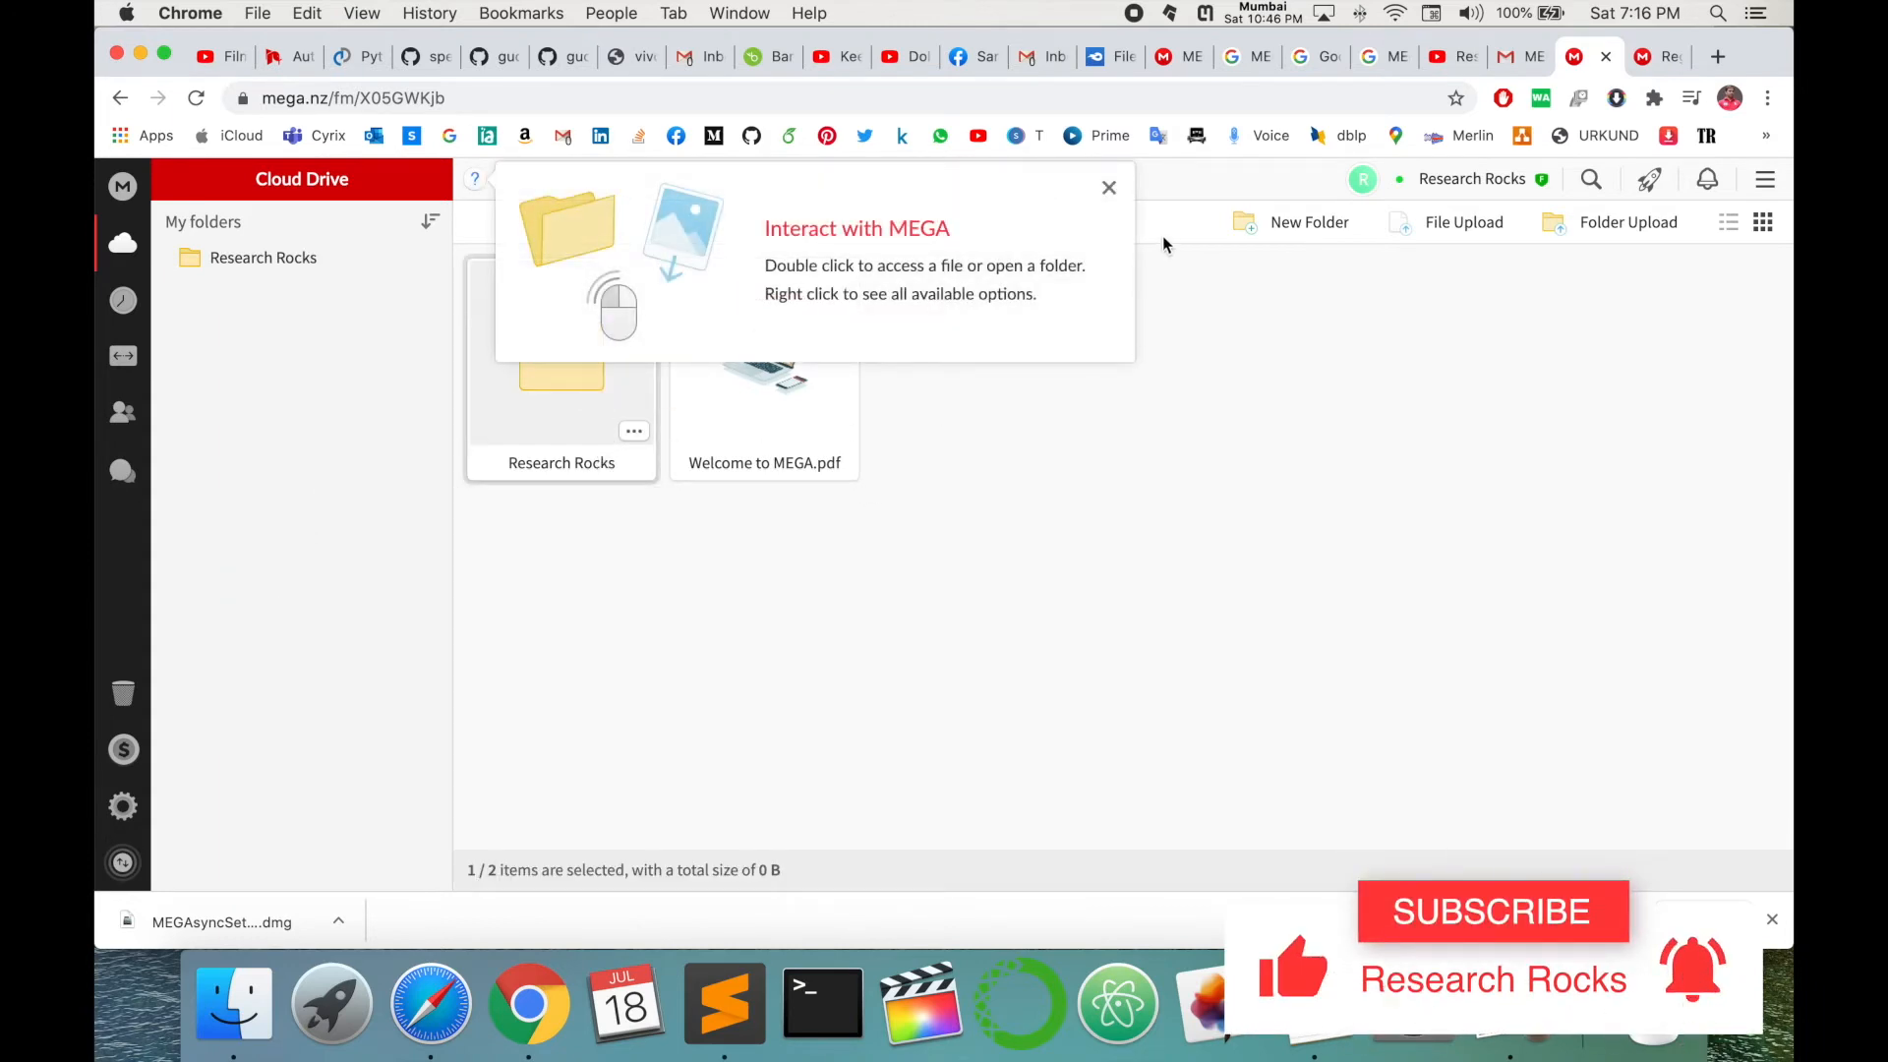
{"action": "double_click", "coordinate": [590, 356]}
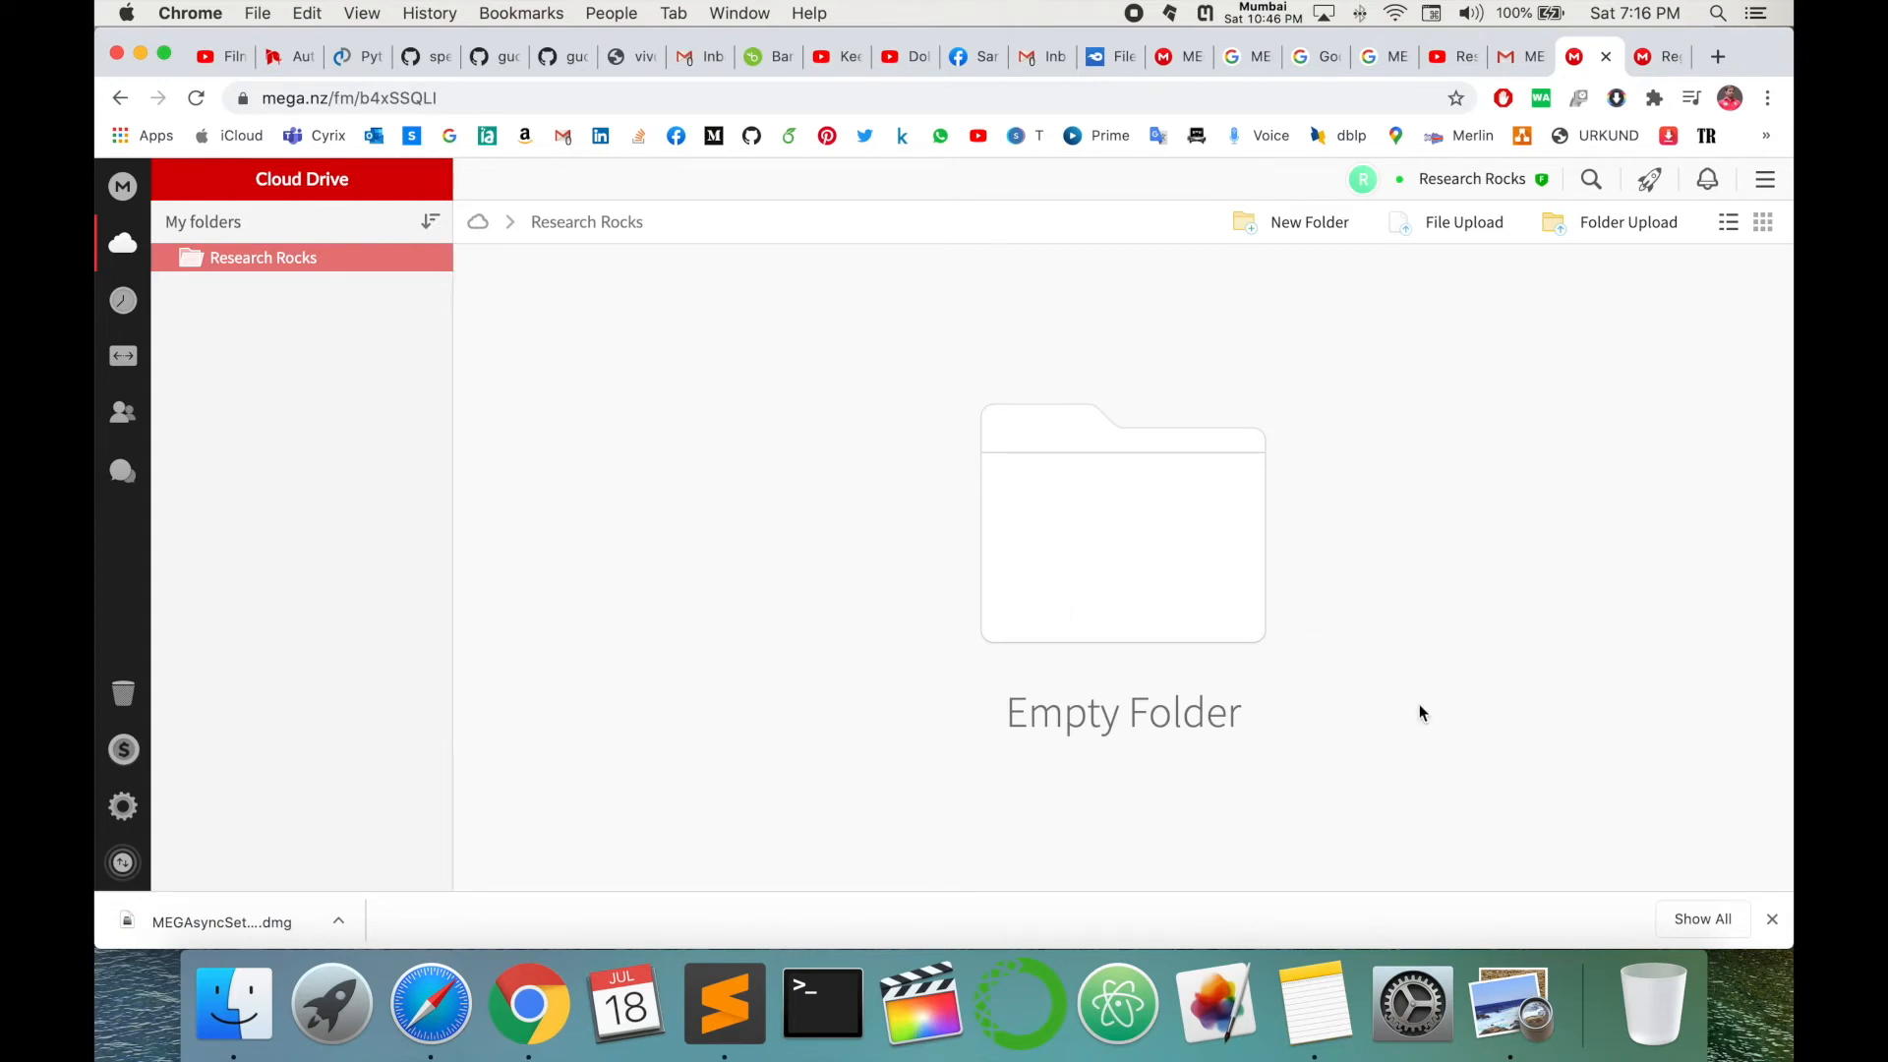
{"action": "left_click", "coordinate": [1771, 920]}
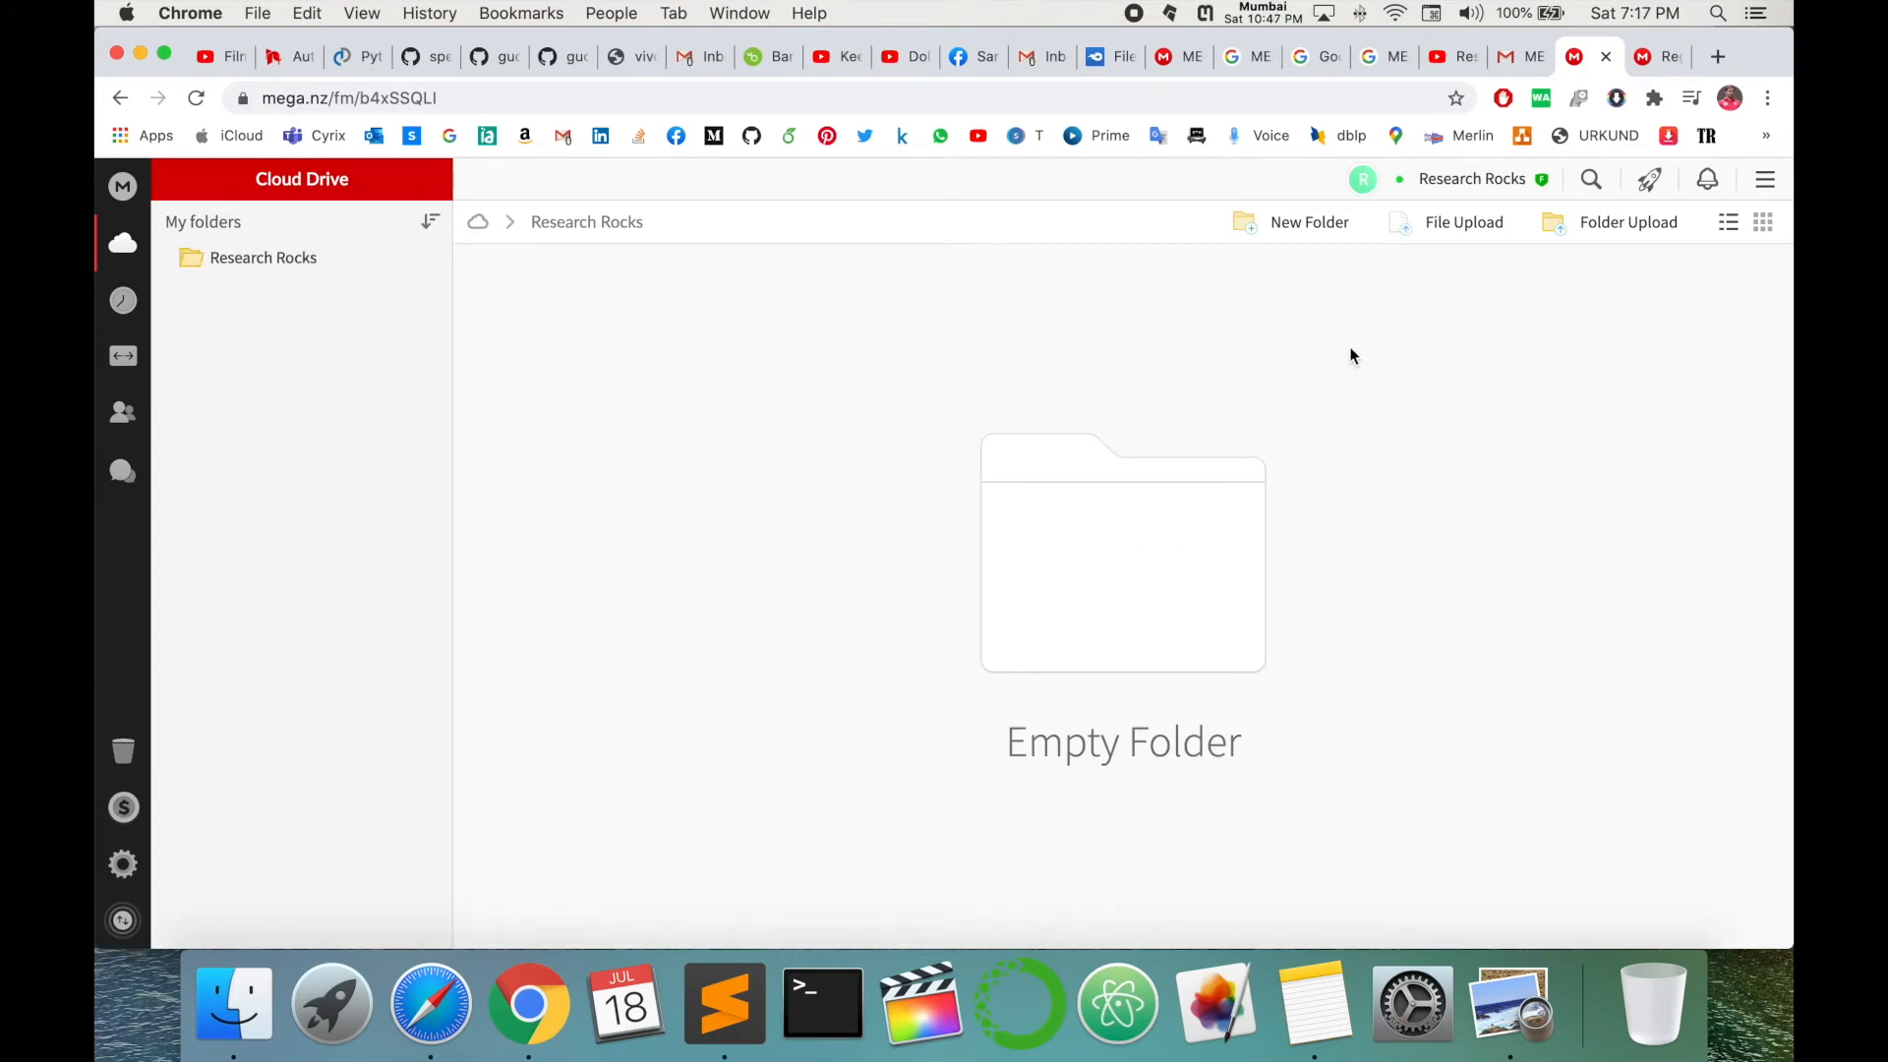
- Upload both mp4 videos from Desktop > YouTube > Videos into Research Rocks and close the transfers tip
{"action": "left_click", "coordinate": [1445, 231]}
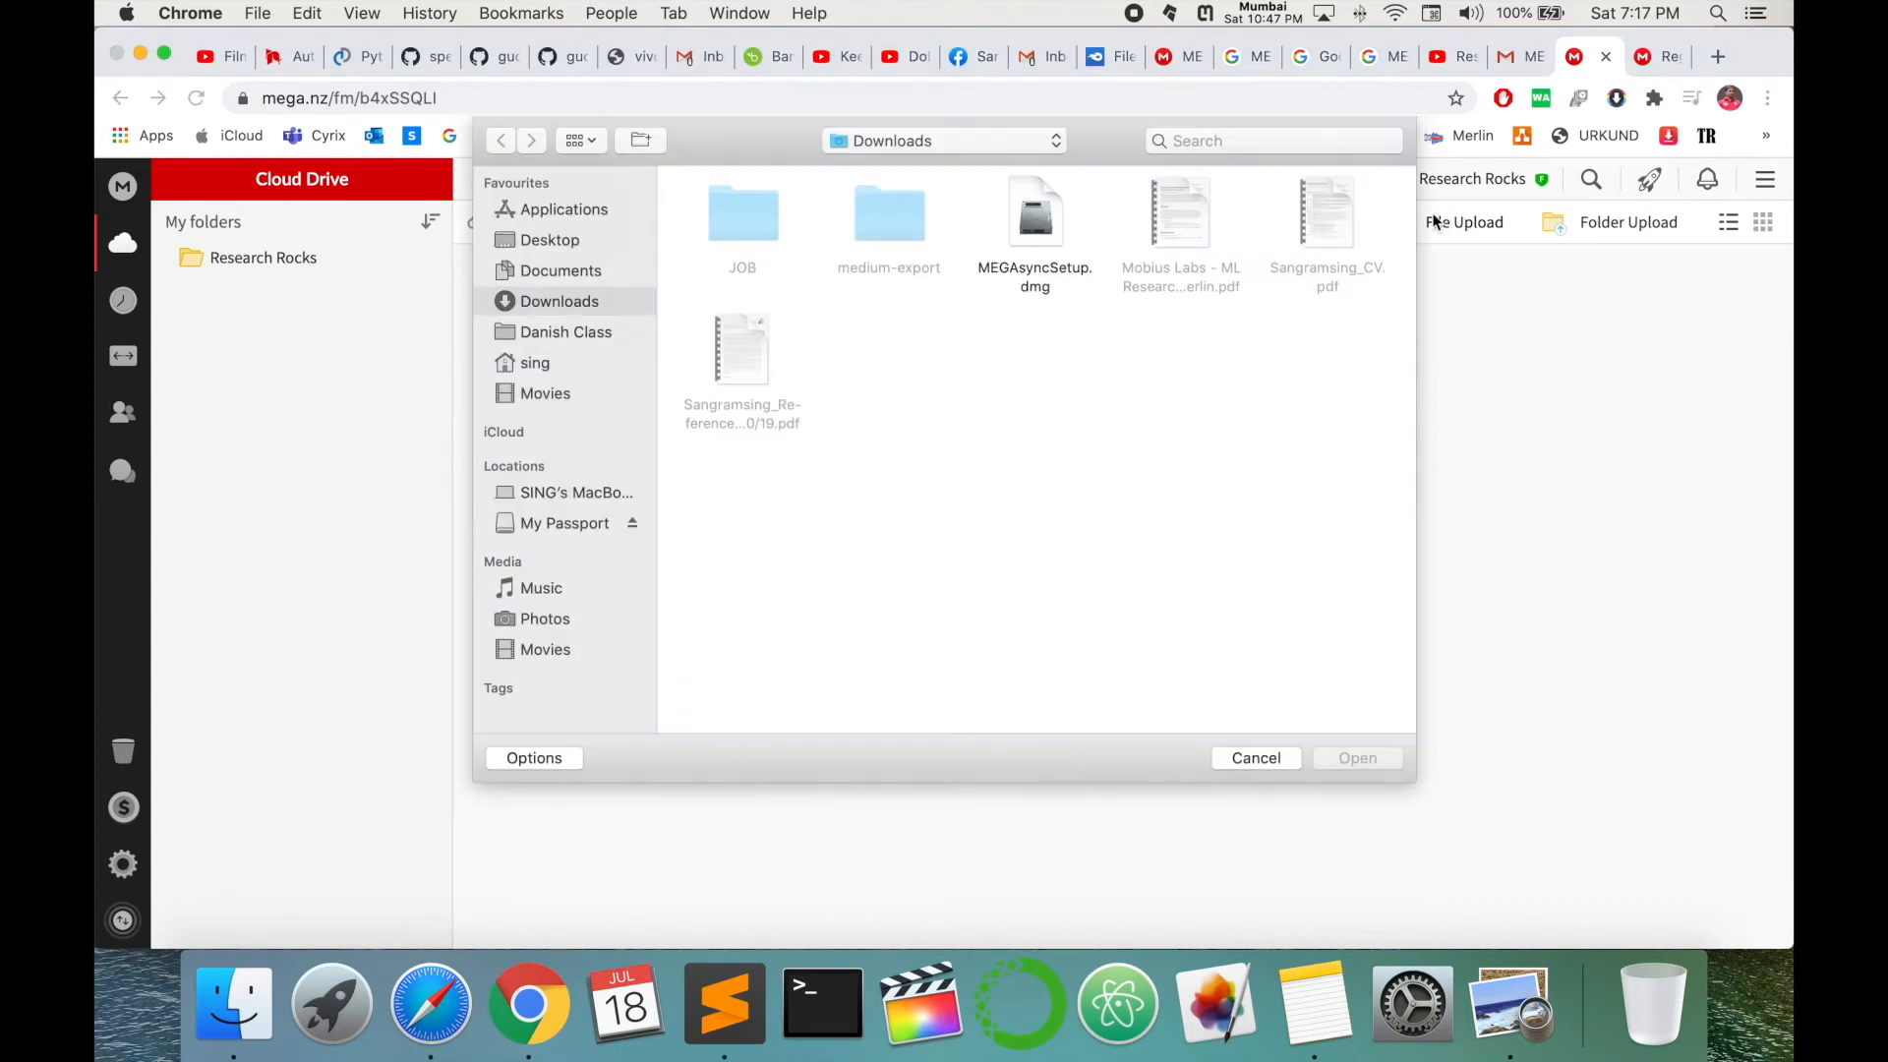
{"action": "left_click", "coordinate": [548, 245]}
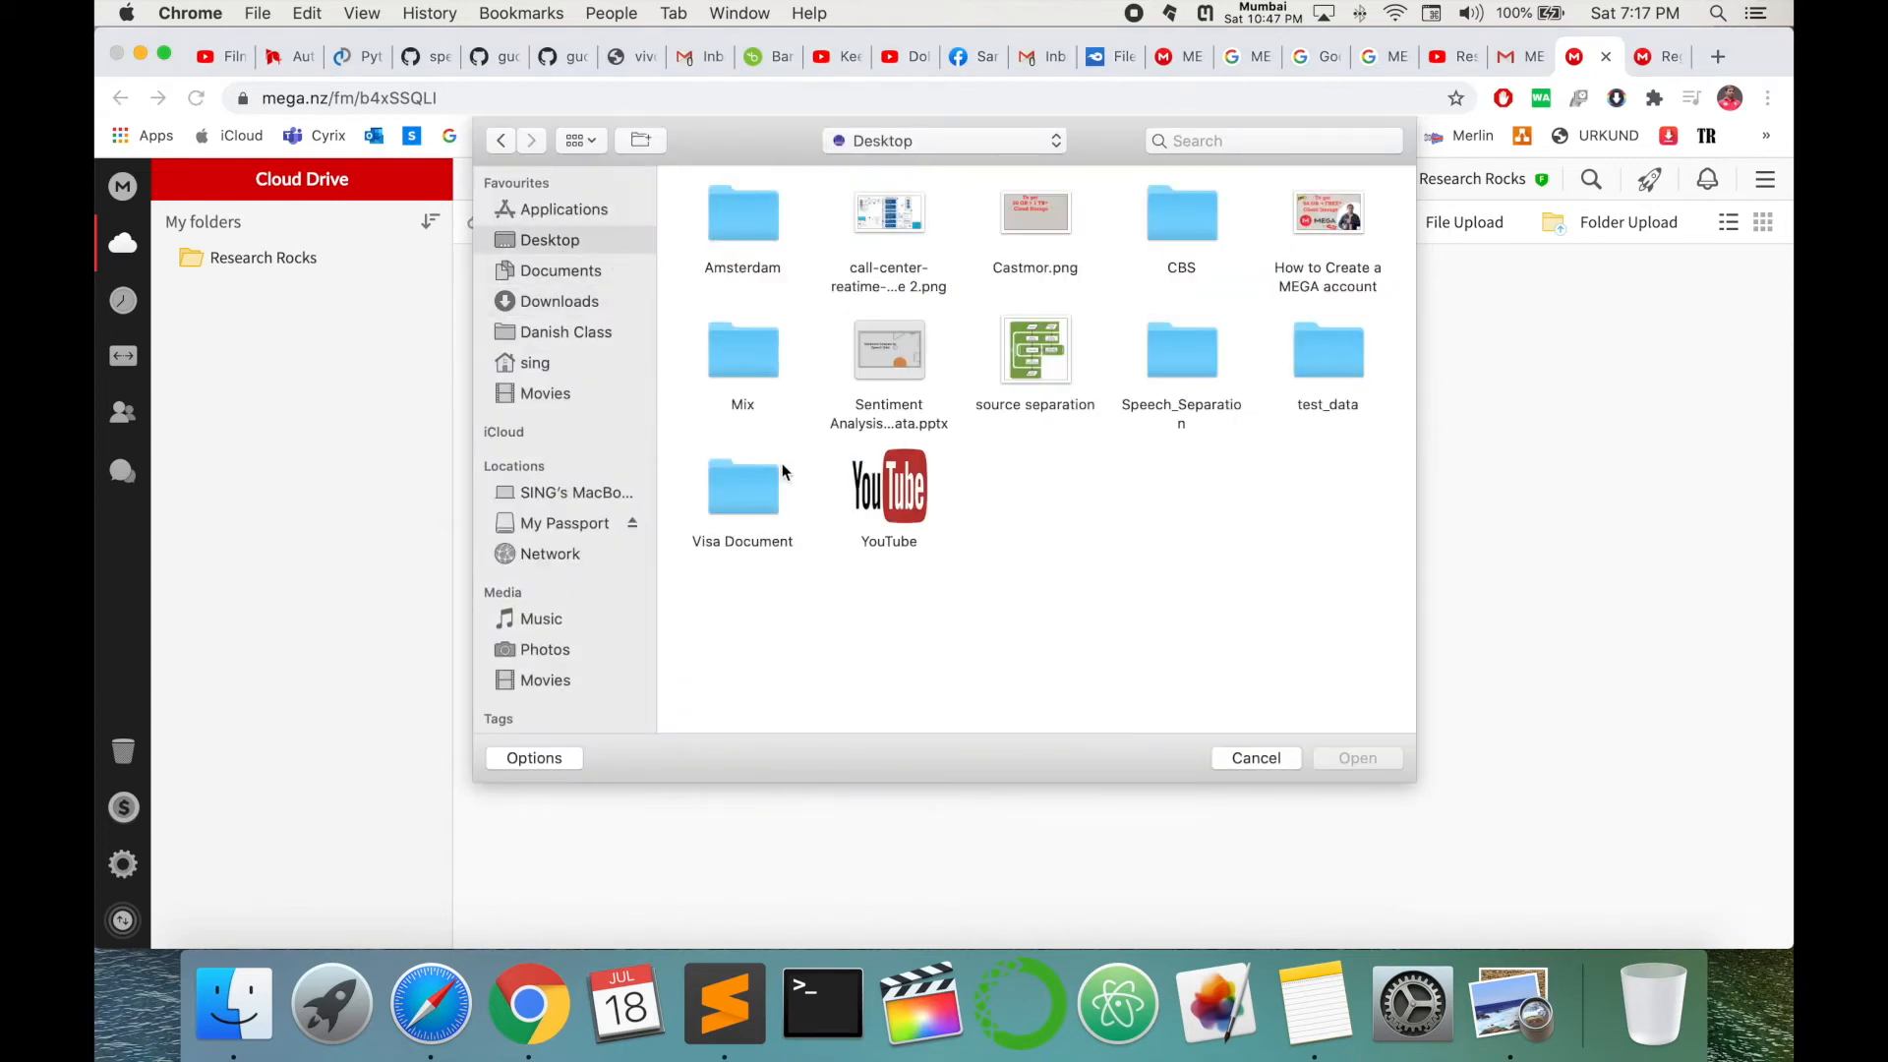
{"action": "double_click", "coordinate": [875, 474]}
{"action": "double_click", "coordinate": [888, 354]}
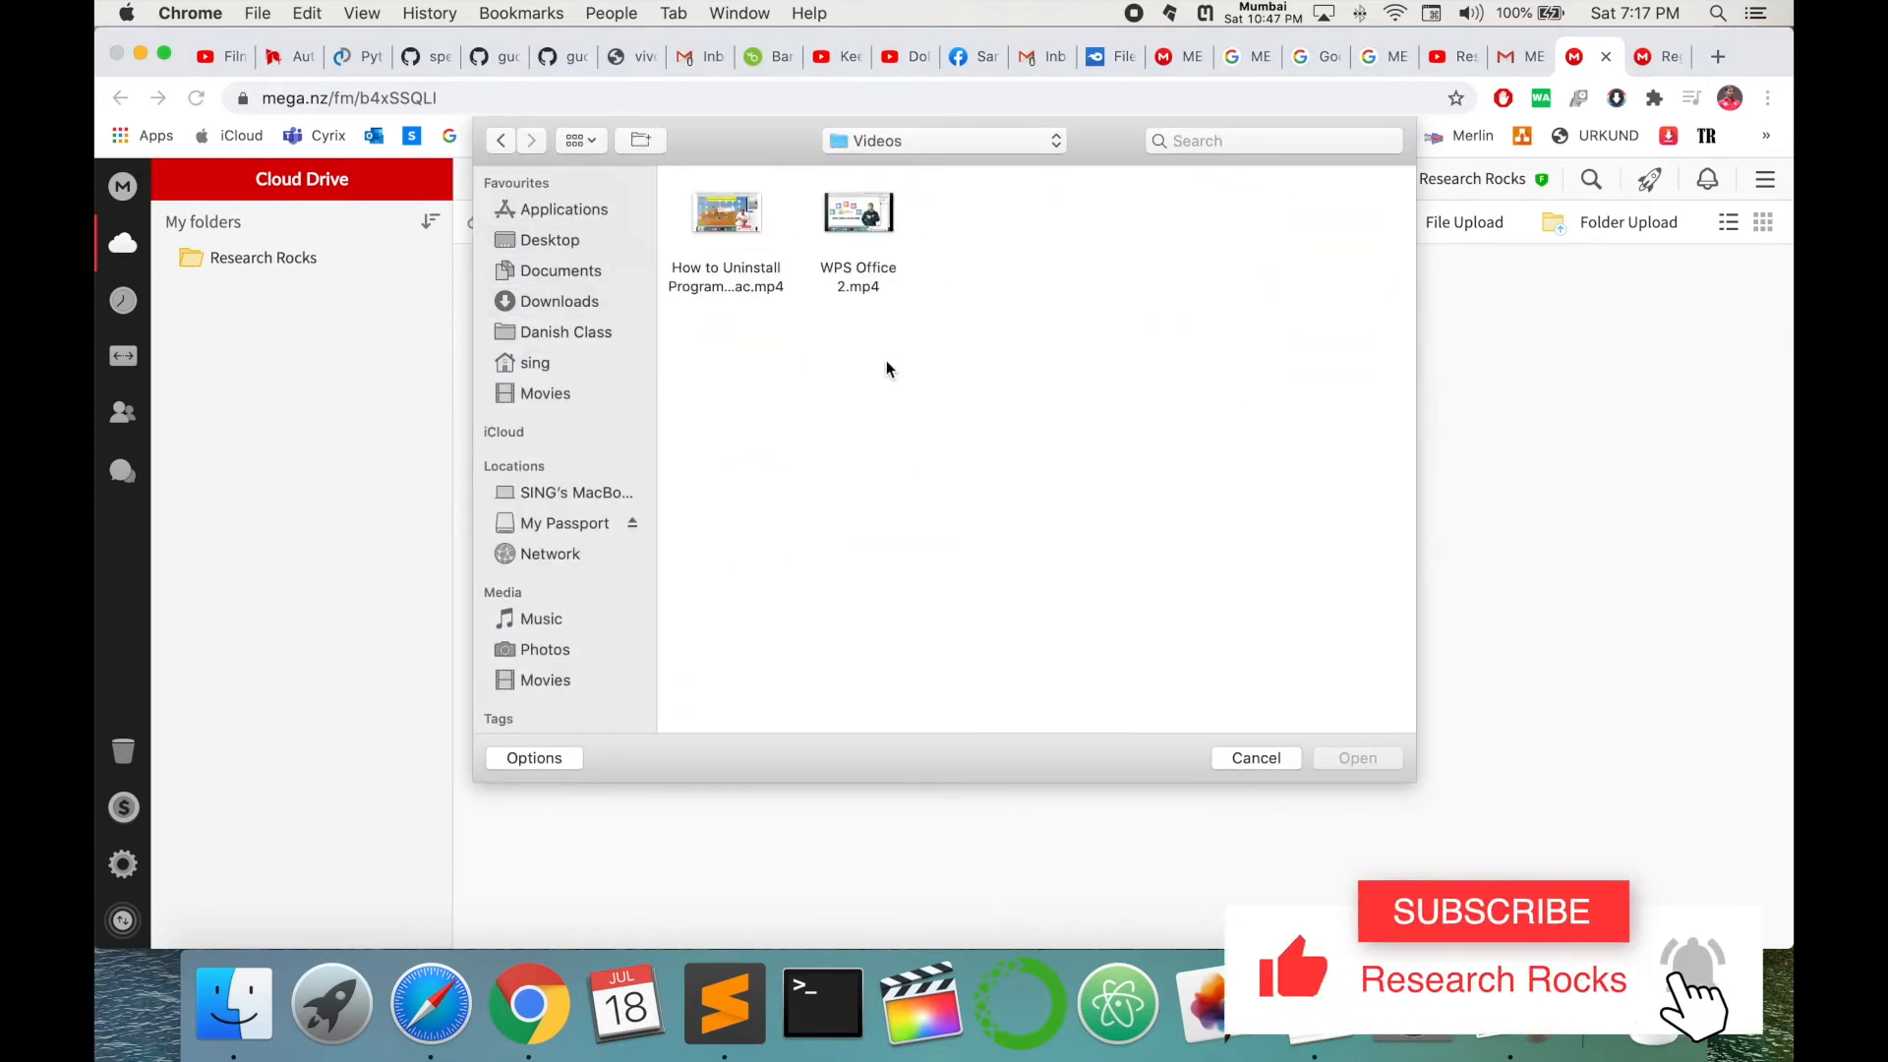
{"action": "key", "text": "super+a"}
{"action": "left_click", "coordinate": [1376, 756]}
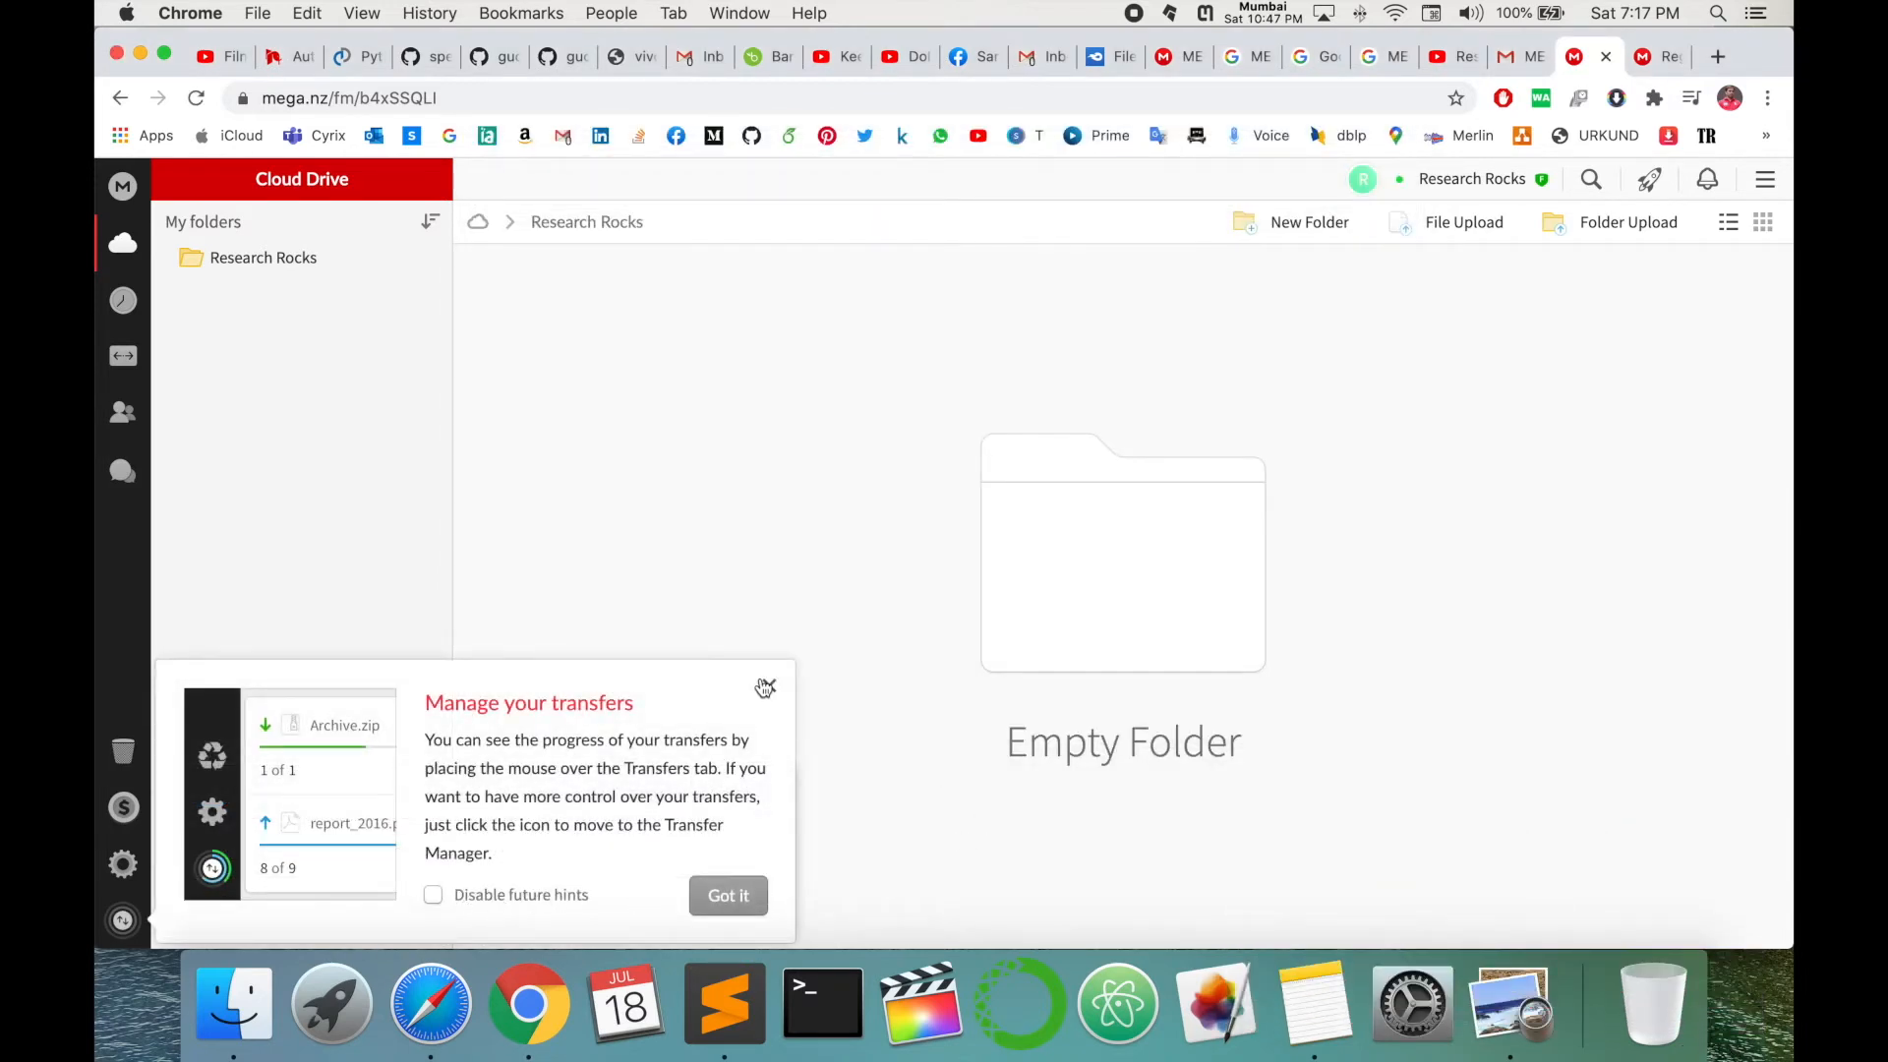
{"action": "left_click", "coordinate": [765, 689]}
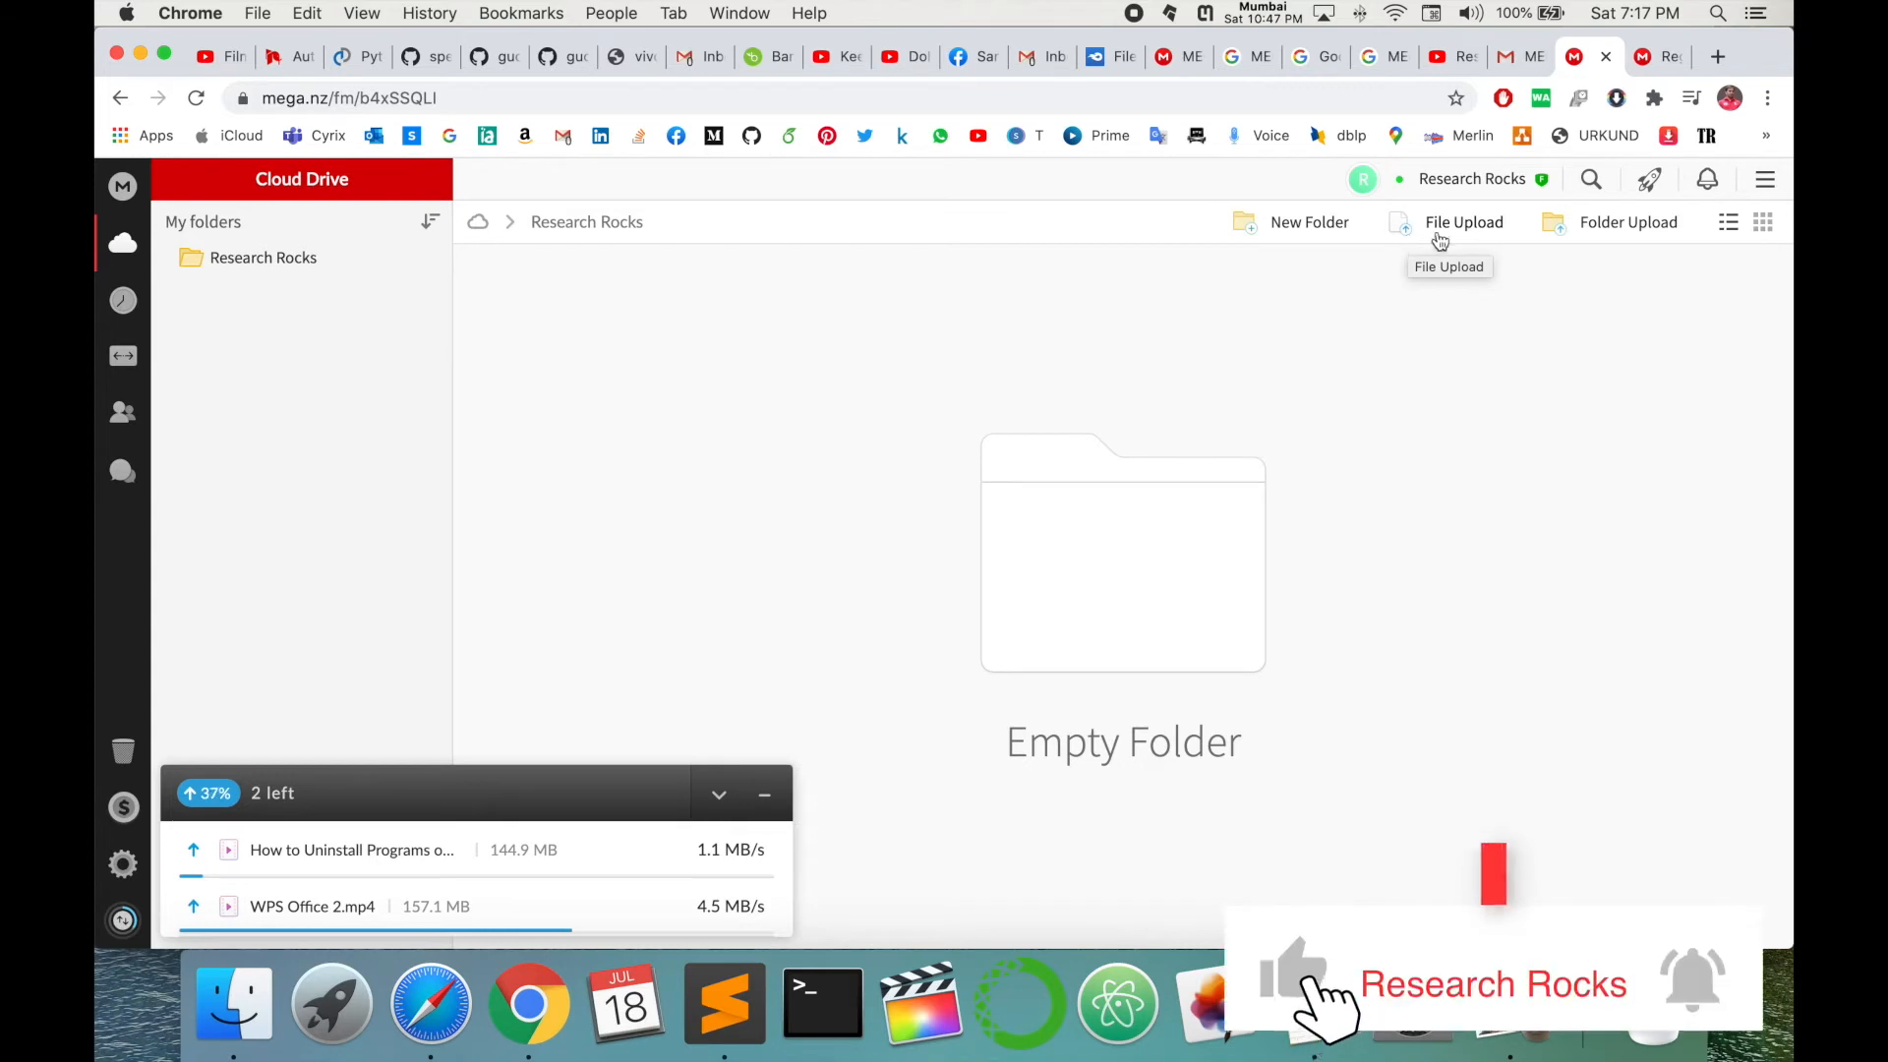
- Browse the account Settings' Profile, QR Code and Preferences sections, then return to the Cloud Drive
{"action": "left_click", "coordinate": [1474, 179]}
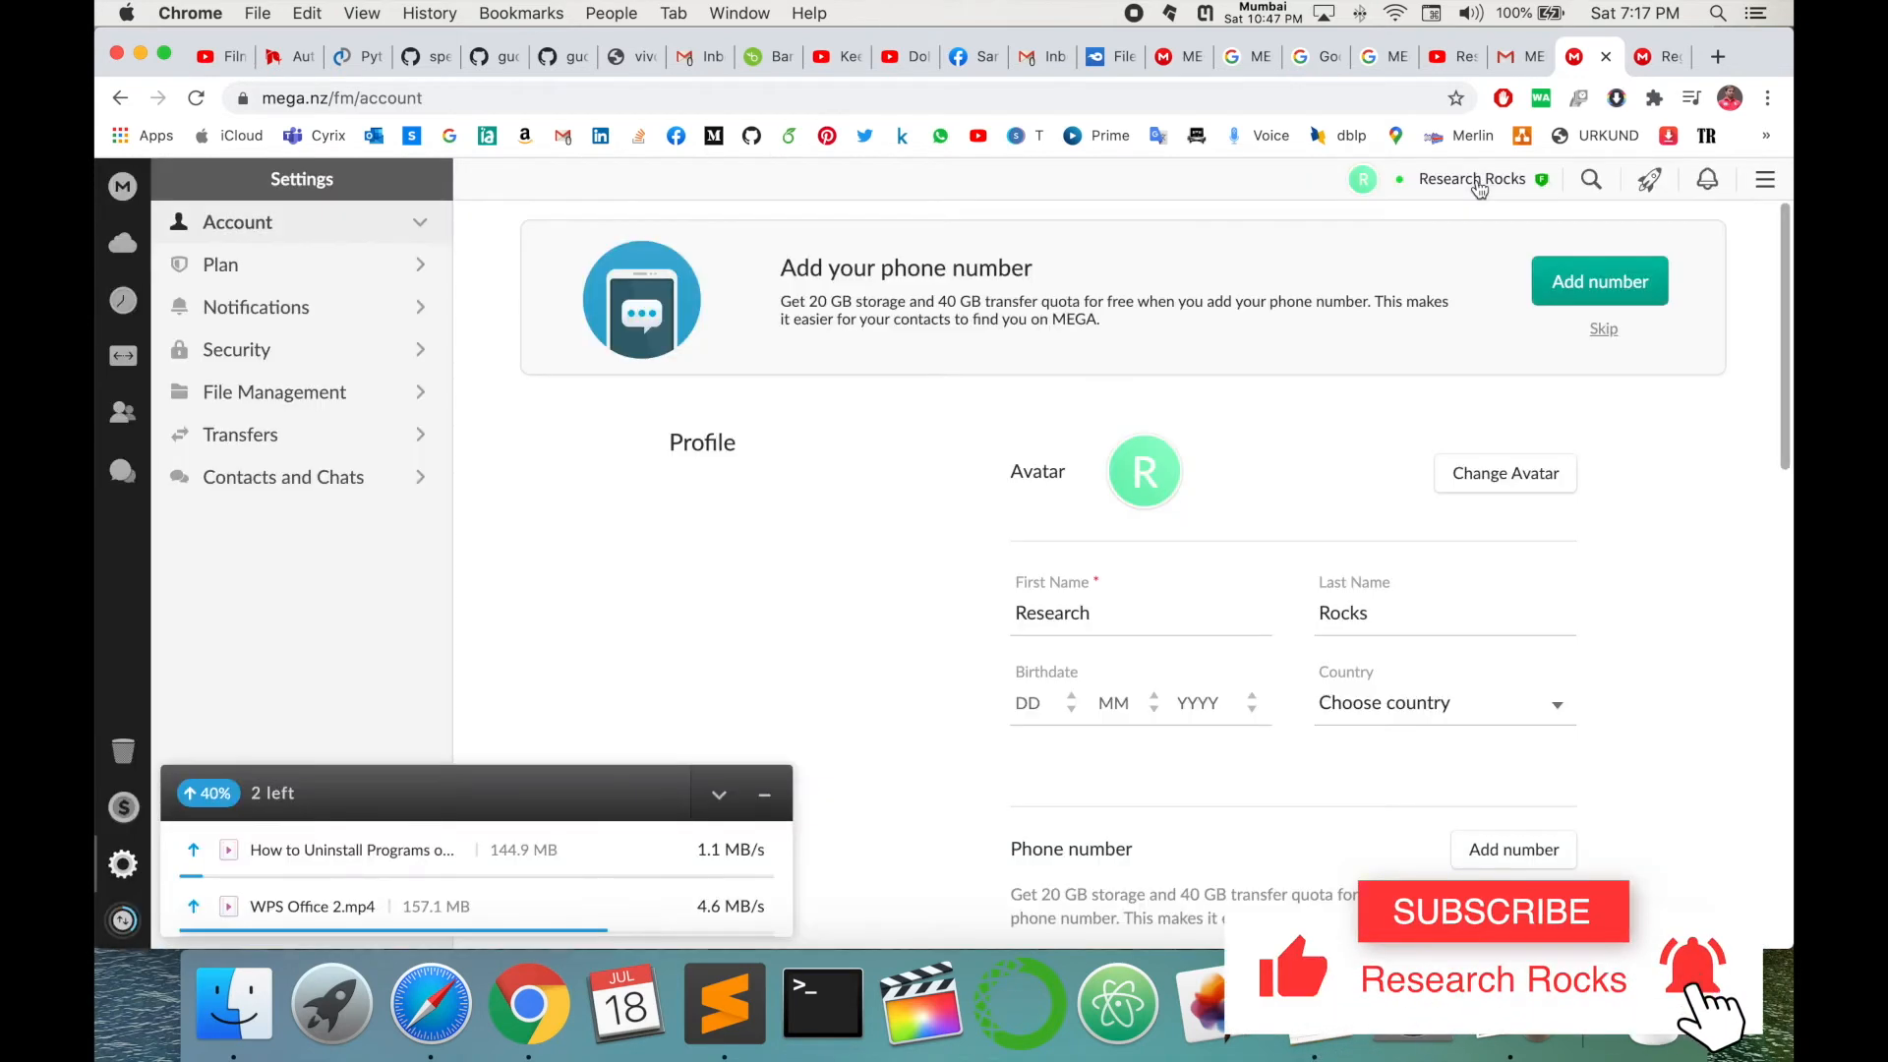
{"action": "scroll", "coordinate": [1180, 640], "scroll_direction": "down", "scroll_amount": 3}
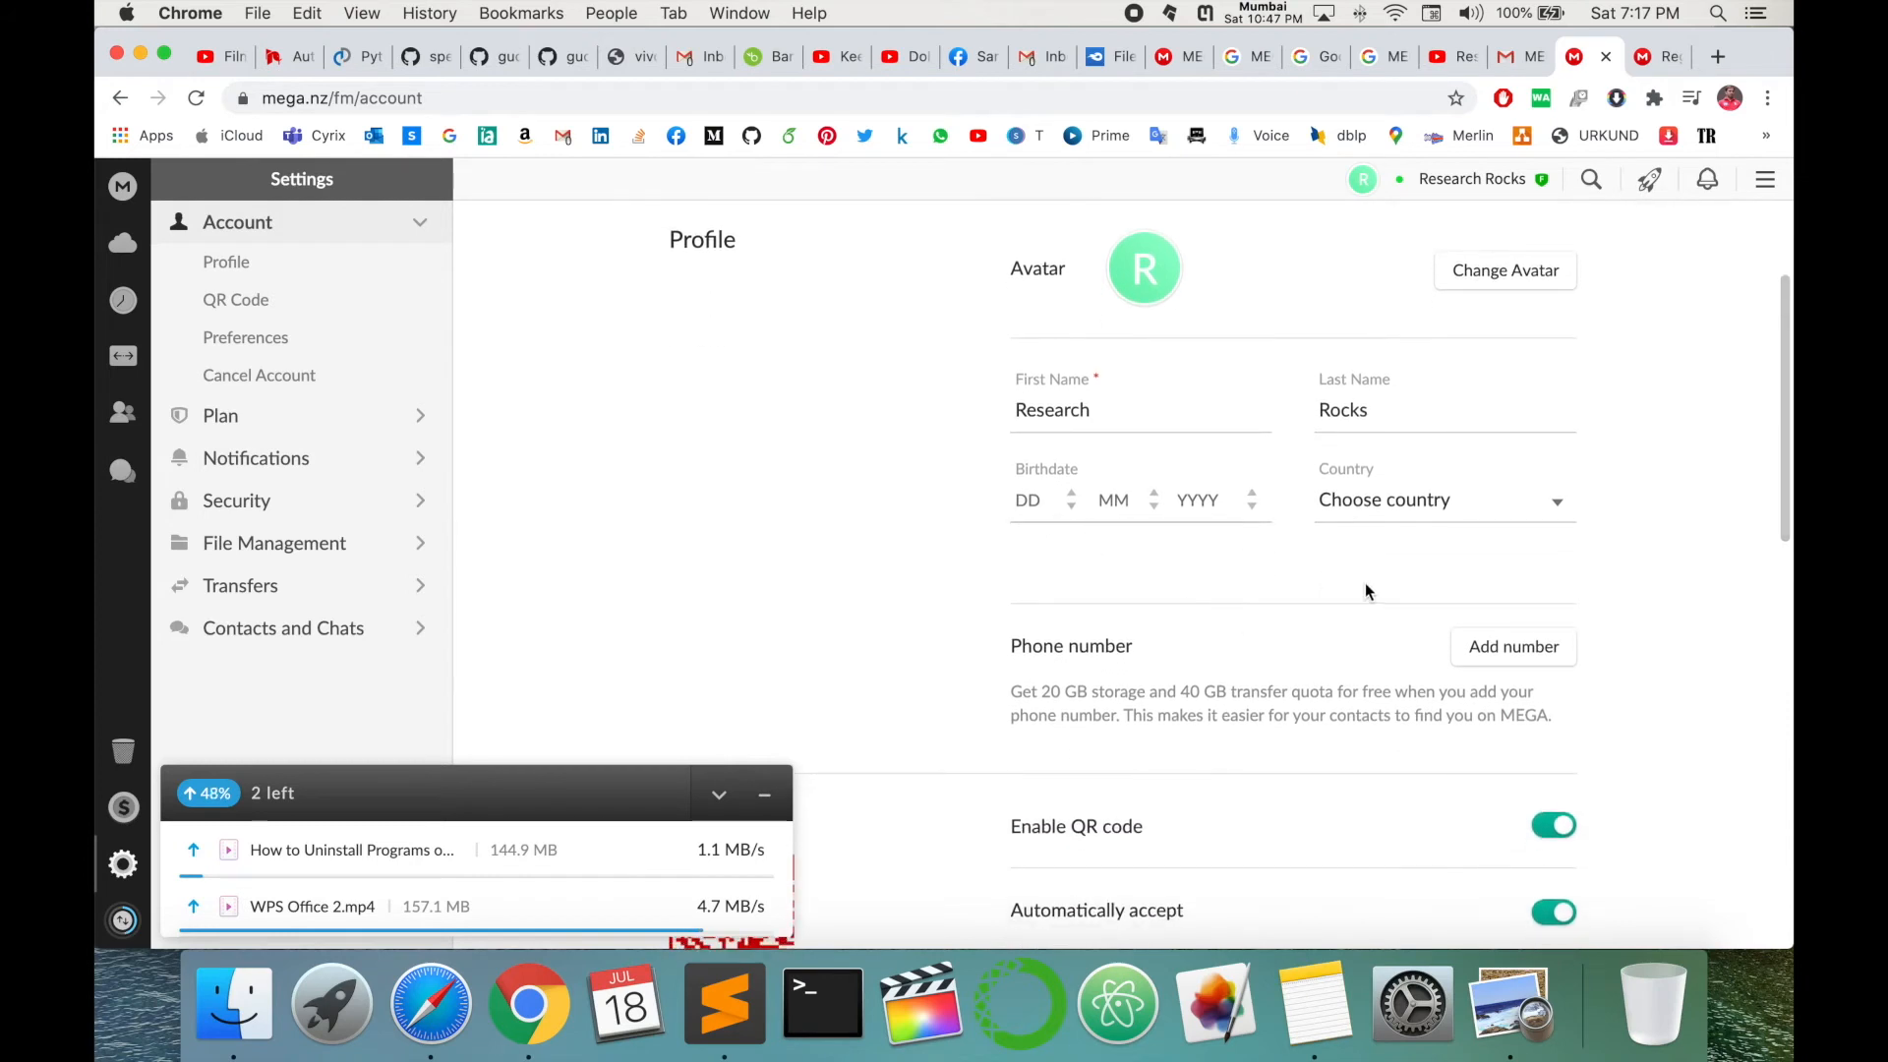
{"action": "scroll", "coordinate": [1297, 639], "scroll_direction": "down", "scroll_amount": 5}
{"action": "scroll", "coordinate": [1298, 639], "scroll_direction": "down", "scroll_amount": 1}
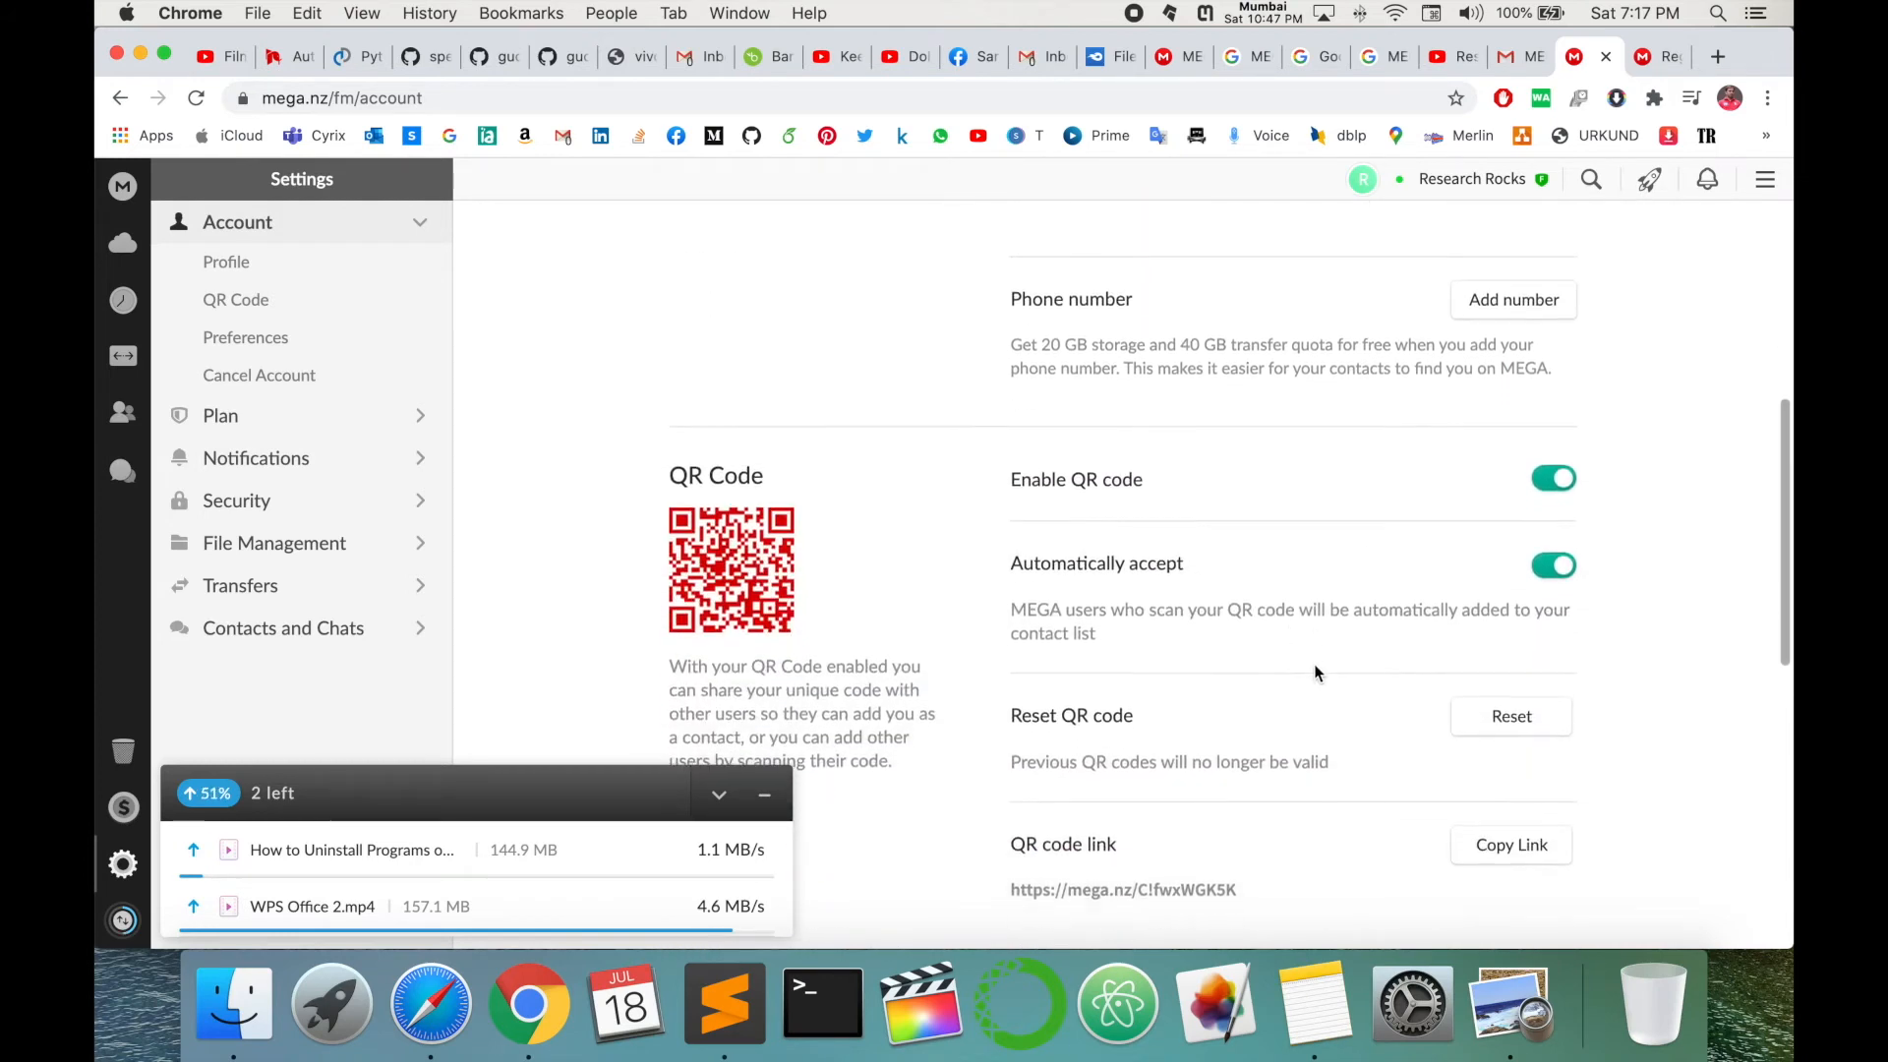
{"action": "scroll", "coordinate": [1414, 556], "scroll_direction": "up", "scroll_amount": 2}
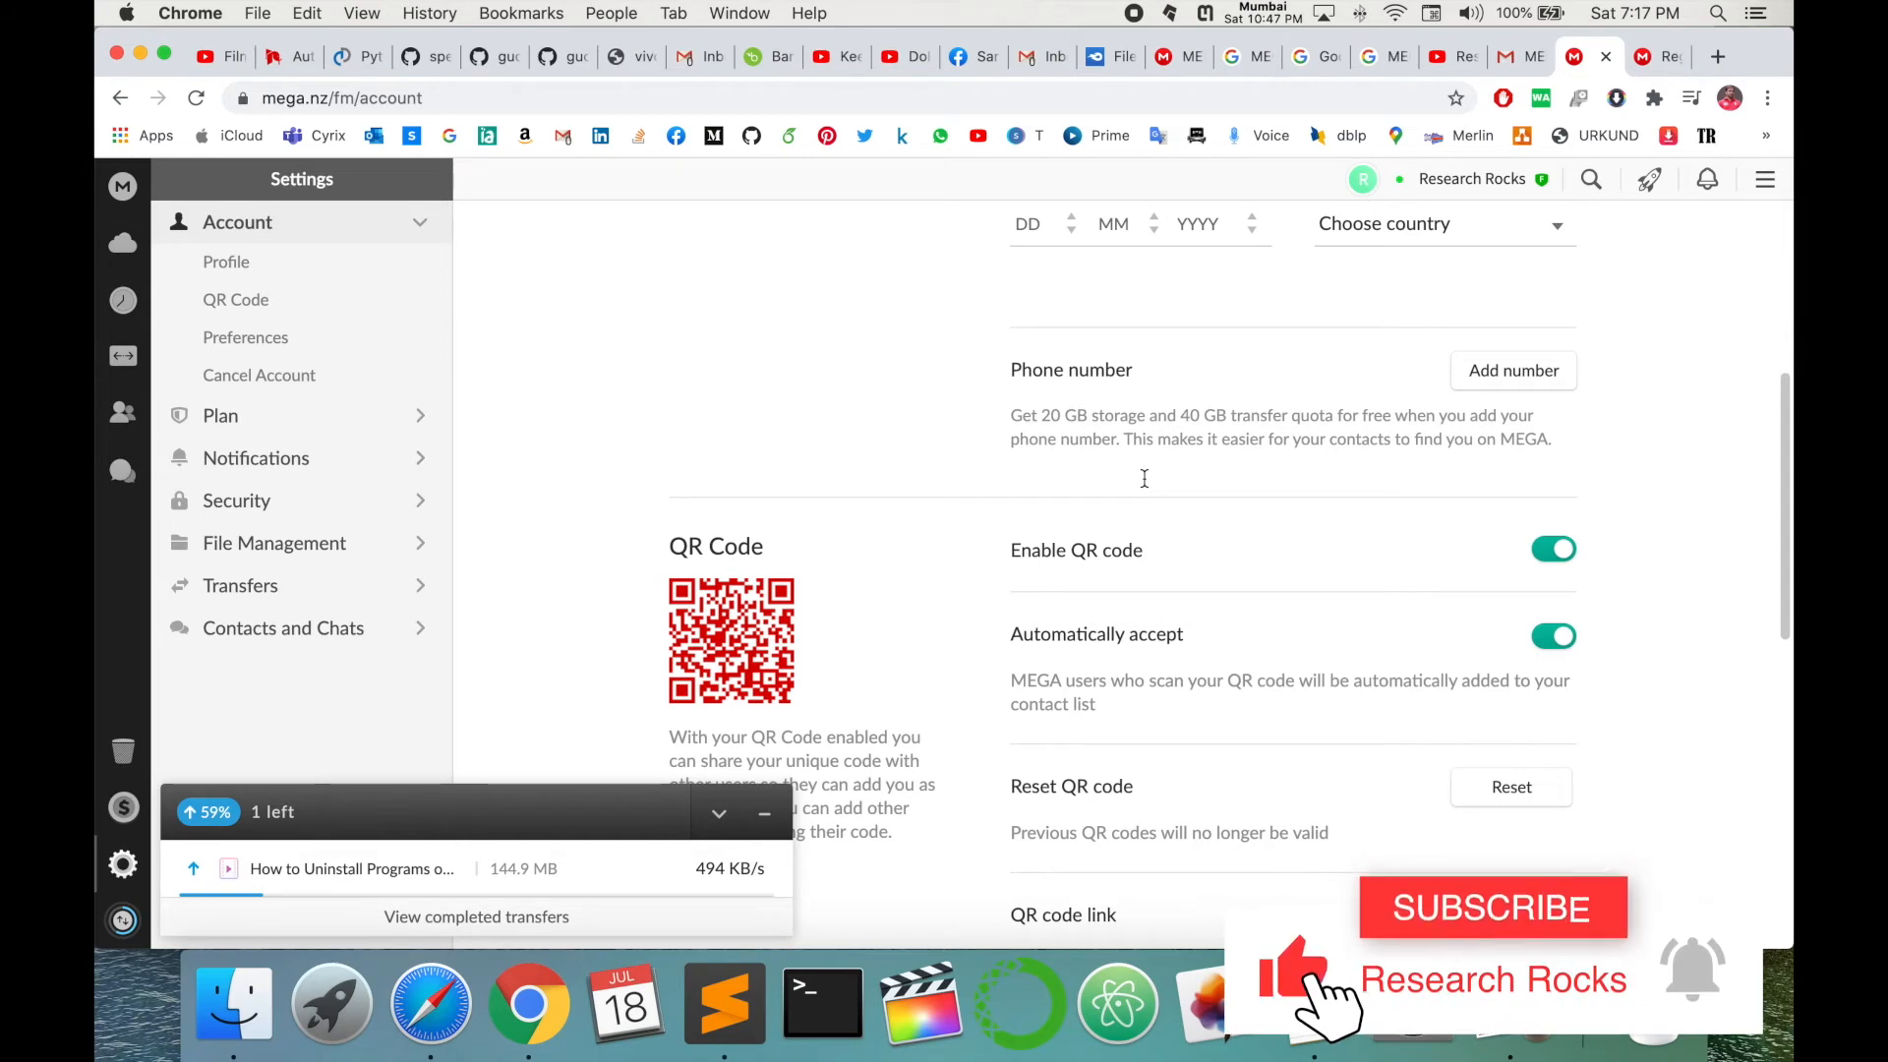
{"action": "scroll", "coordinate": [838, 570], "scroll_direction": "down", "scroll_amount": 10}
{"action": "scroll", "coordinate": [863, 462], "scroll_direction": "up", "scroll_amount": 13}
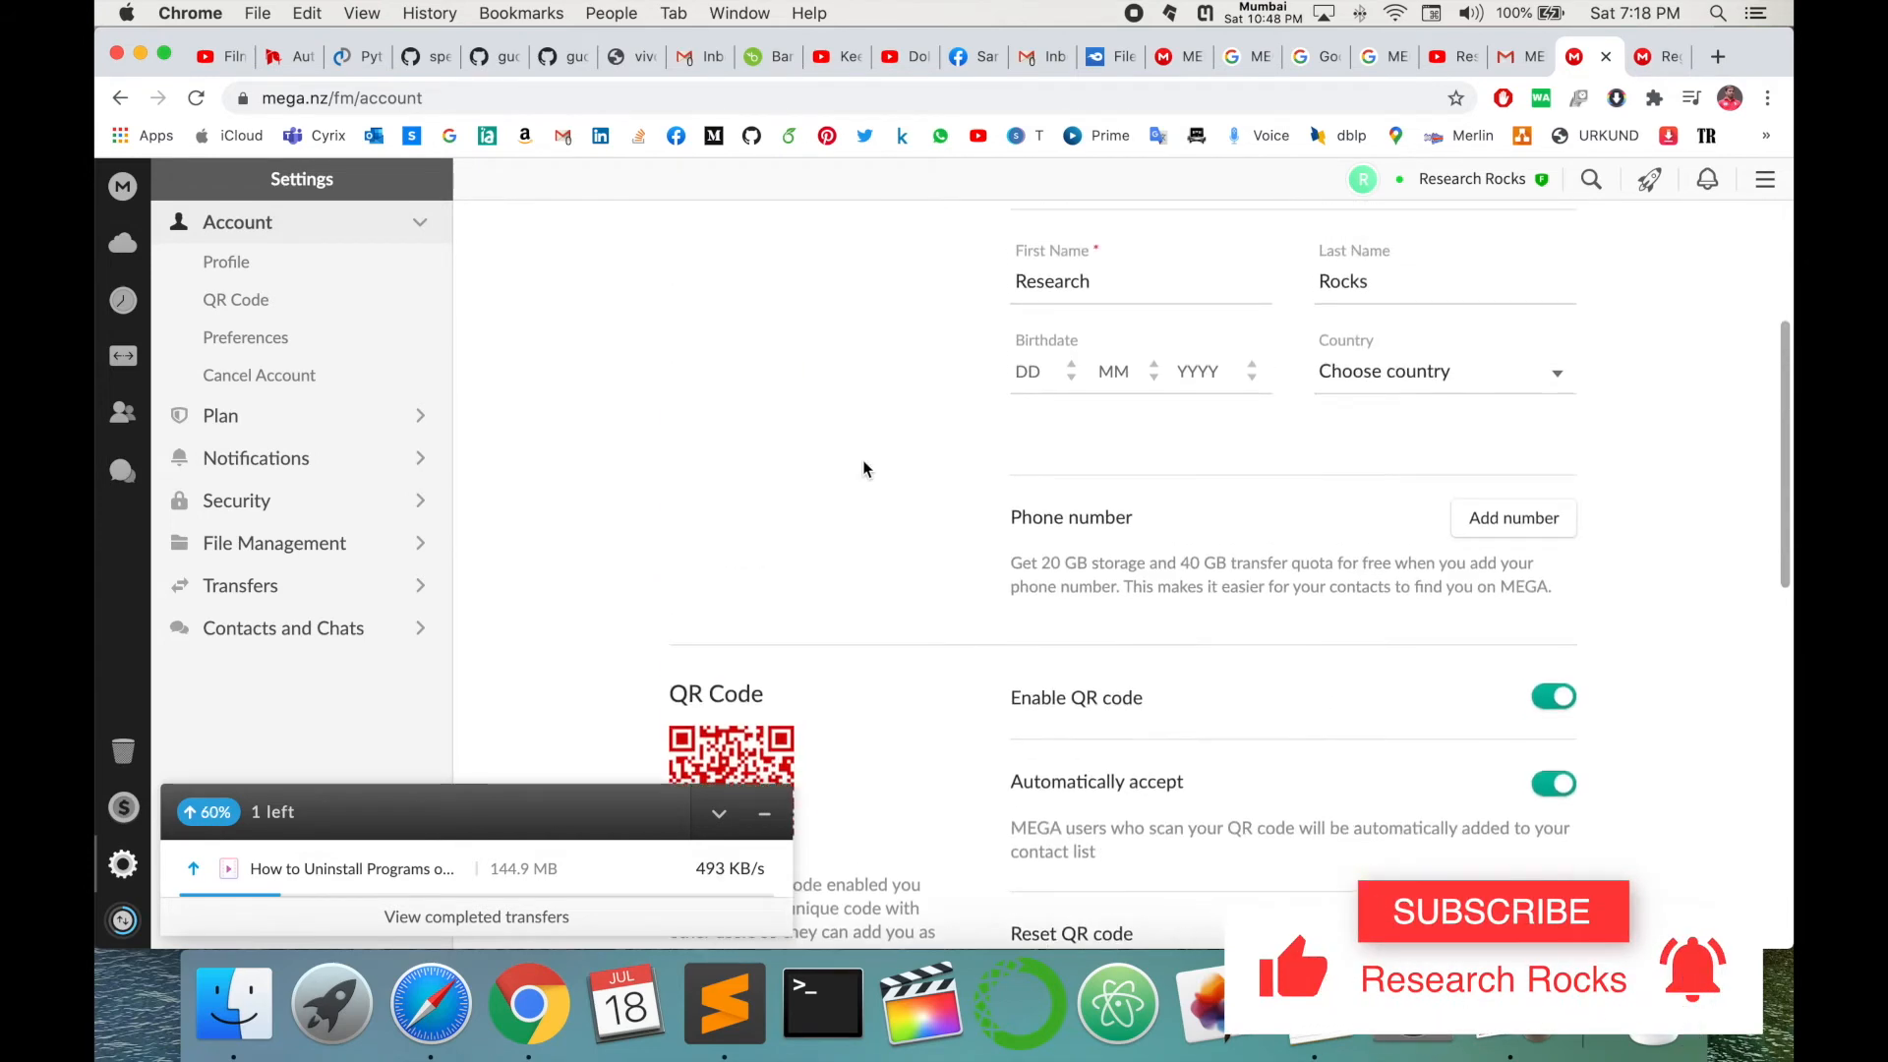
{"action": "scroll", "coordinate": [874, 692], "scroll_direction": "down", "scroll_amount": 3}
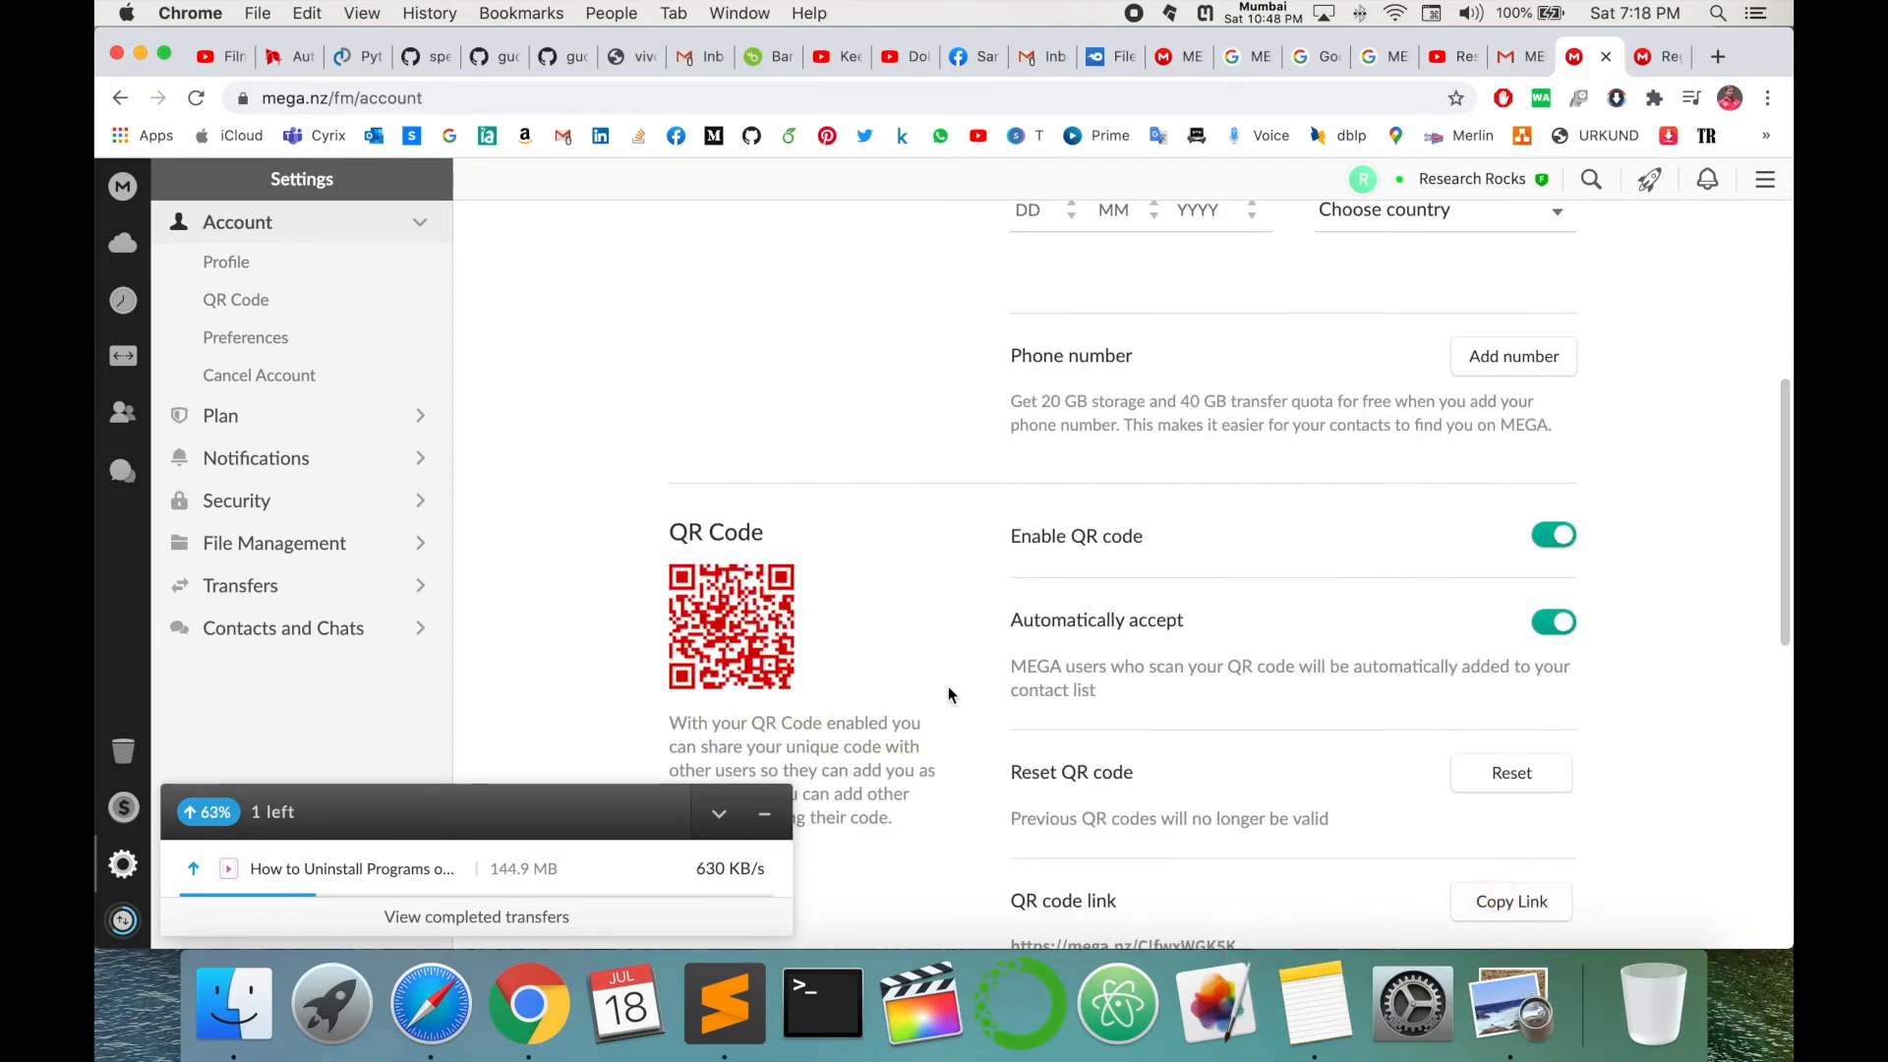
{"action": "scroll", "coordinate": [952, 696], "scroll_direction": "down", "scroll_amount": 11}
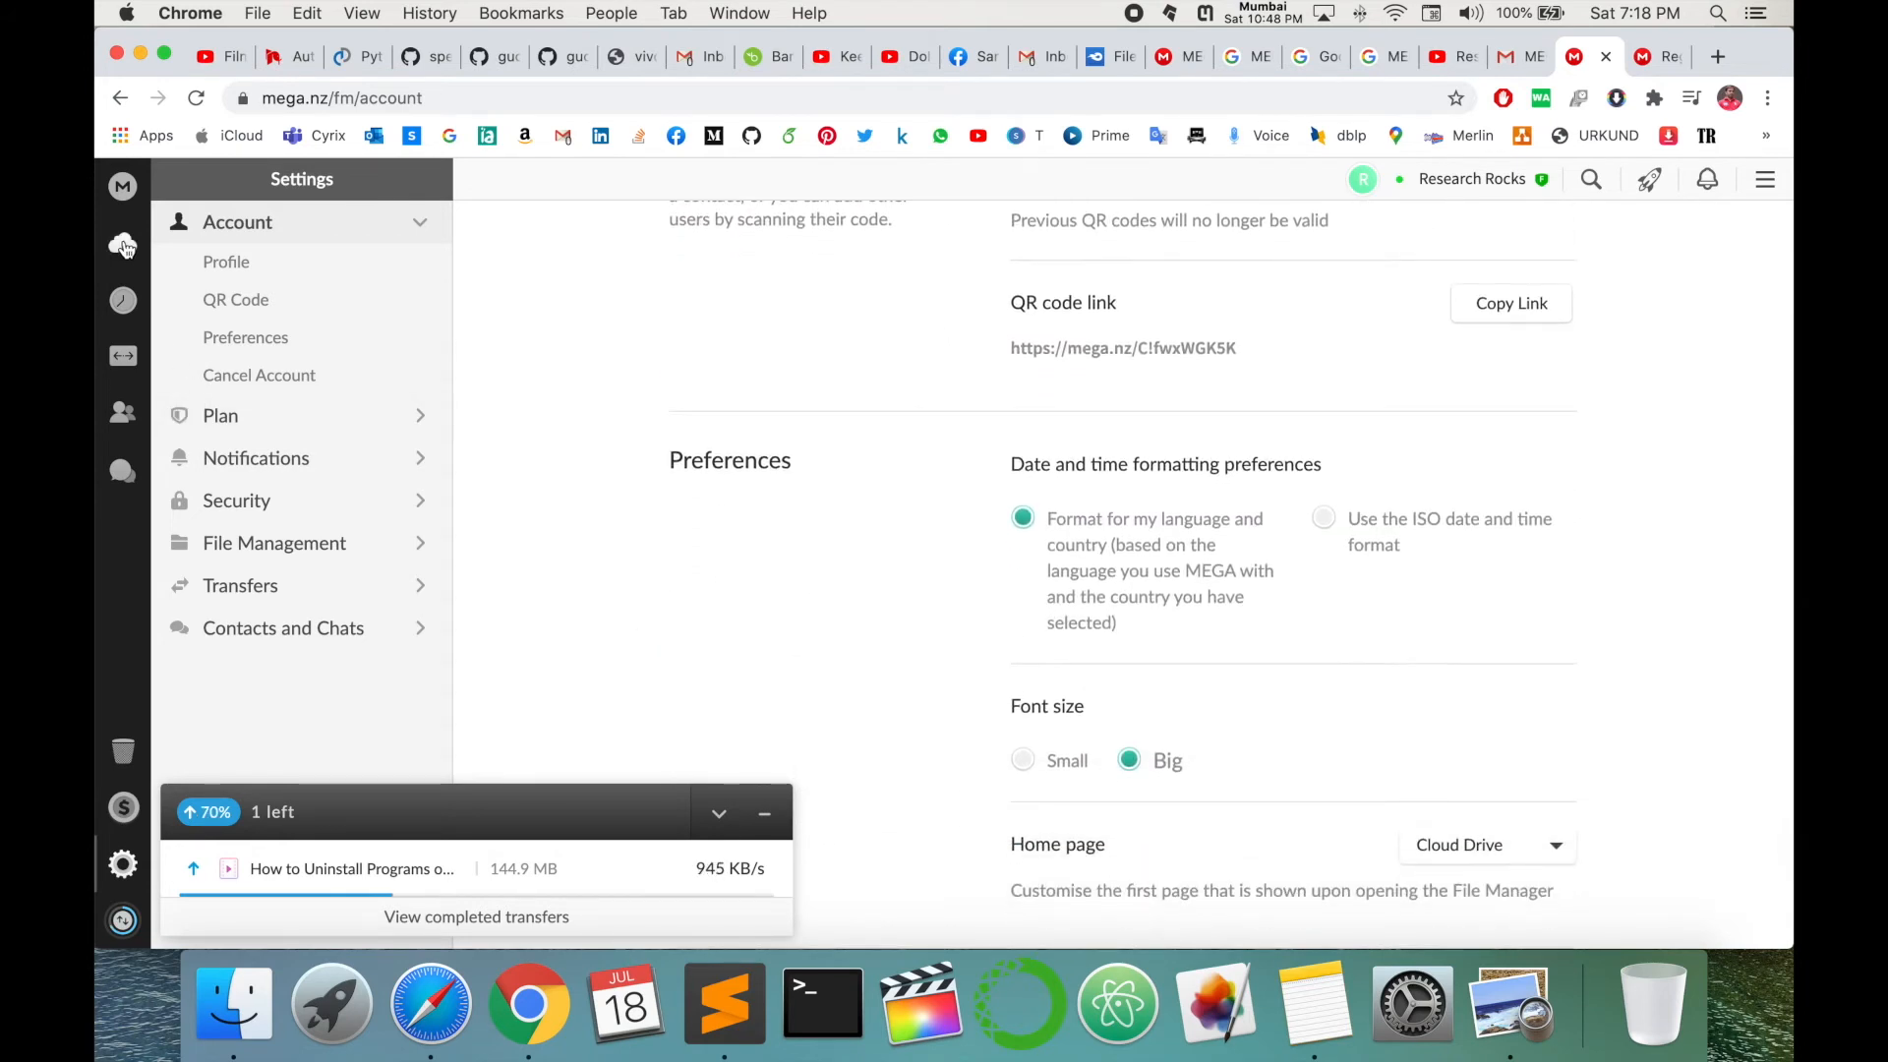
{"action": "left_click", "coordinate": [123, 242]}
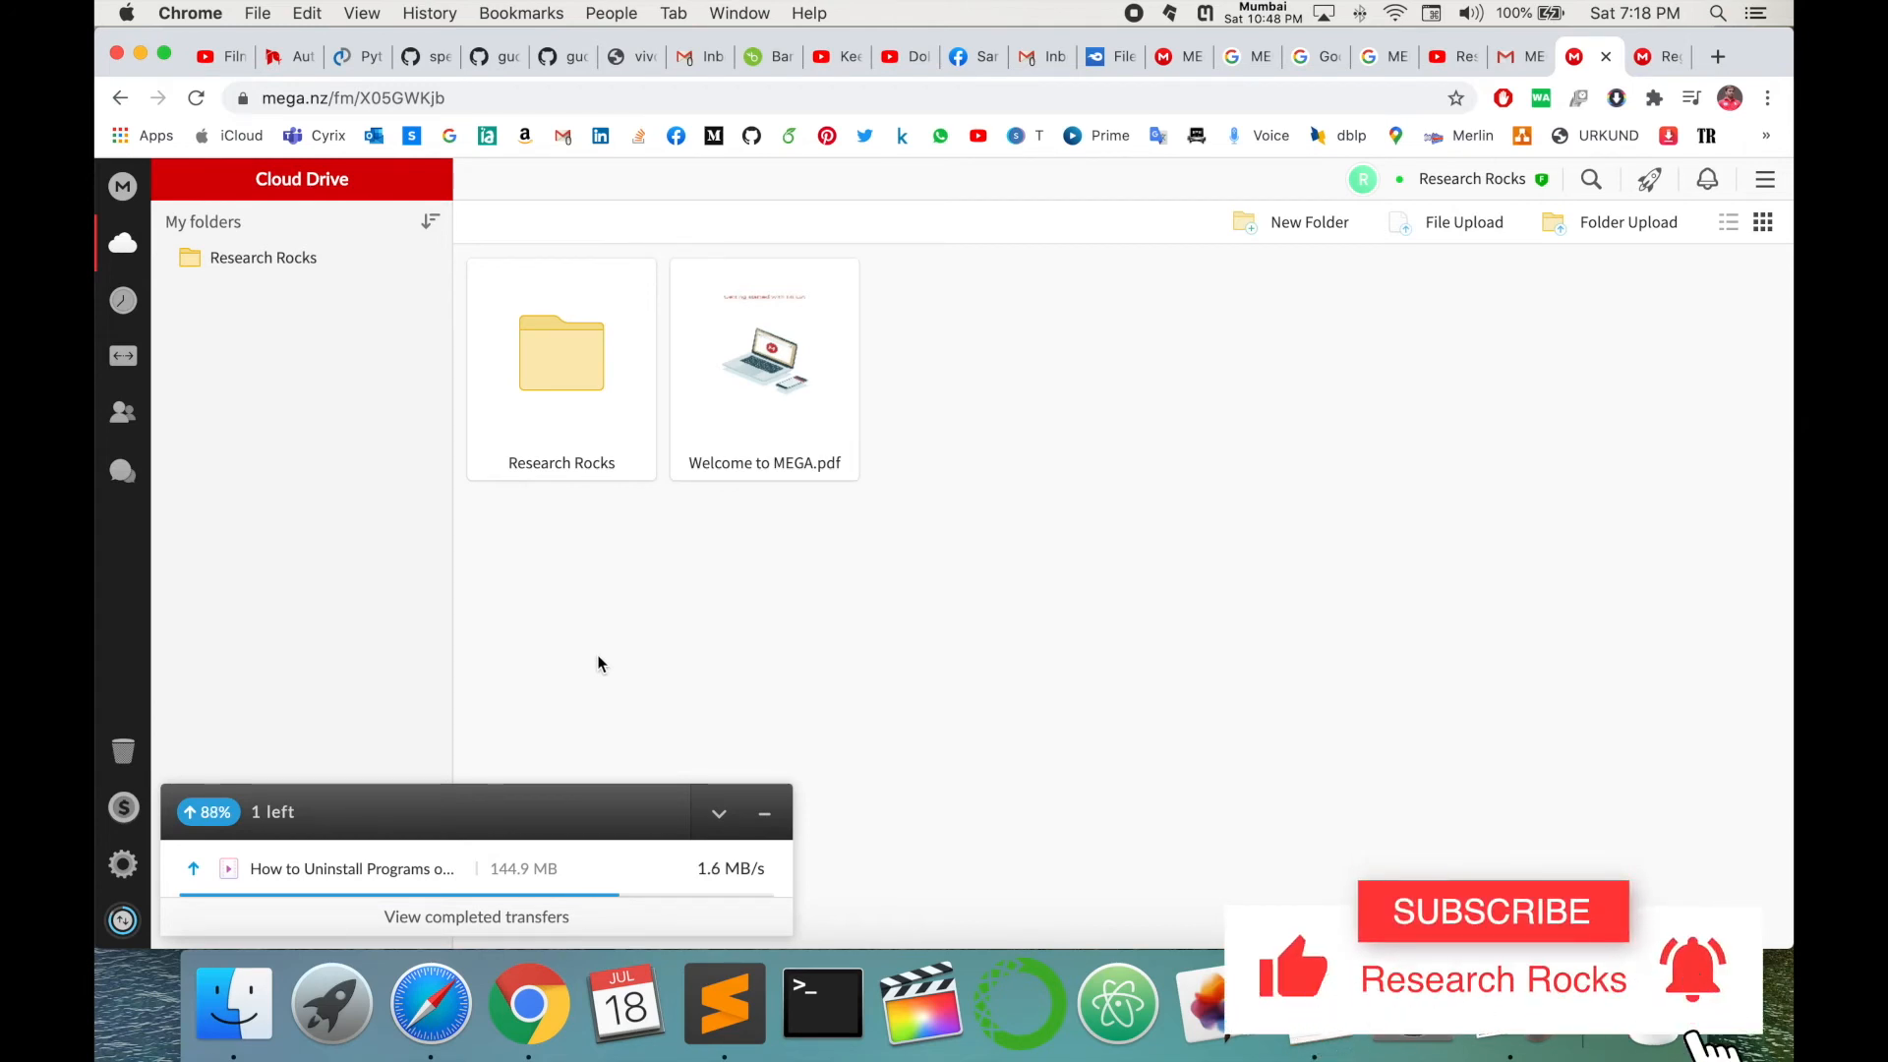
{"action": "left_click", "coordinate": [596, 388]}
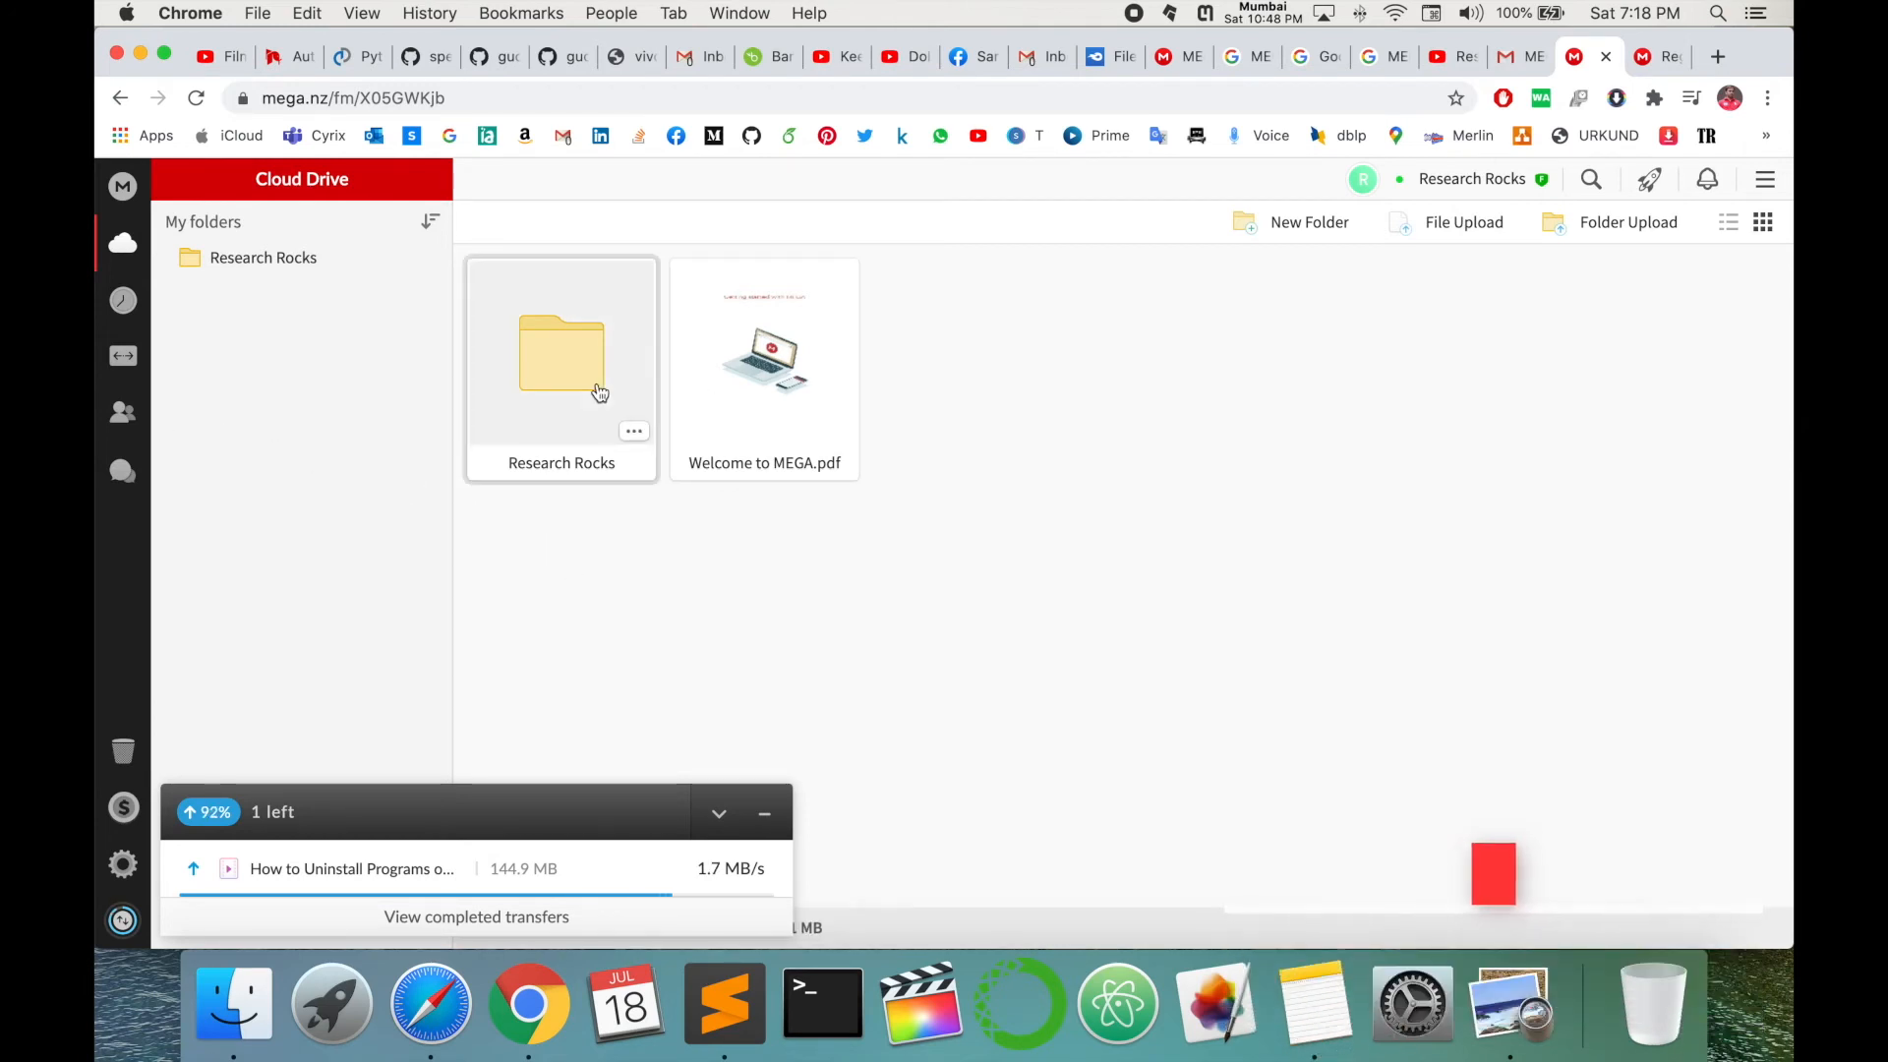
{"action": "left_click", "coordinate": [634, 435]}
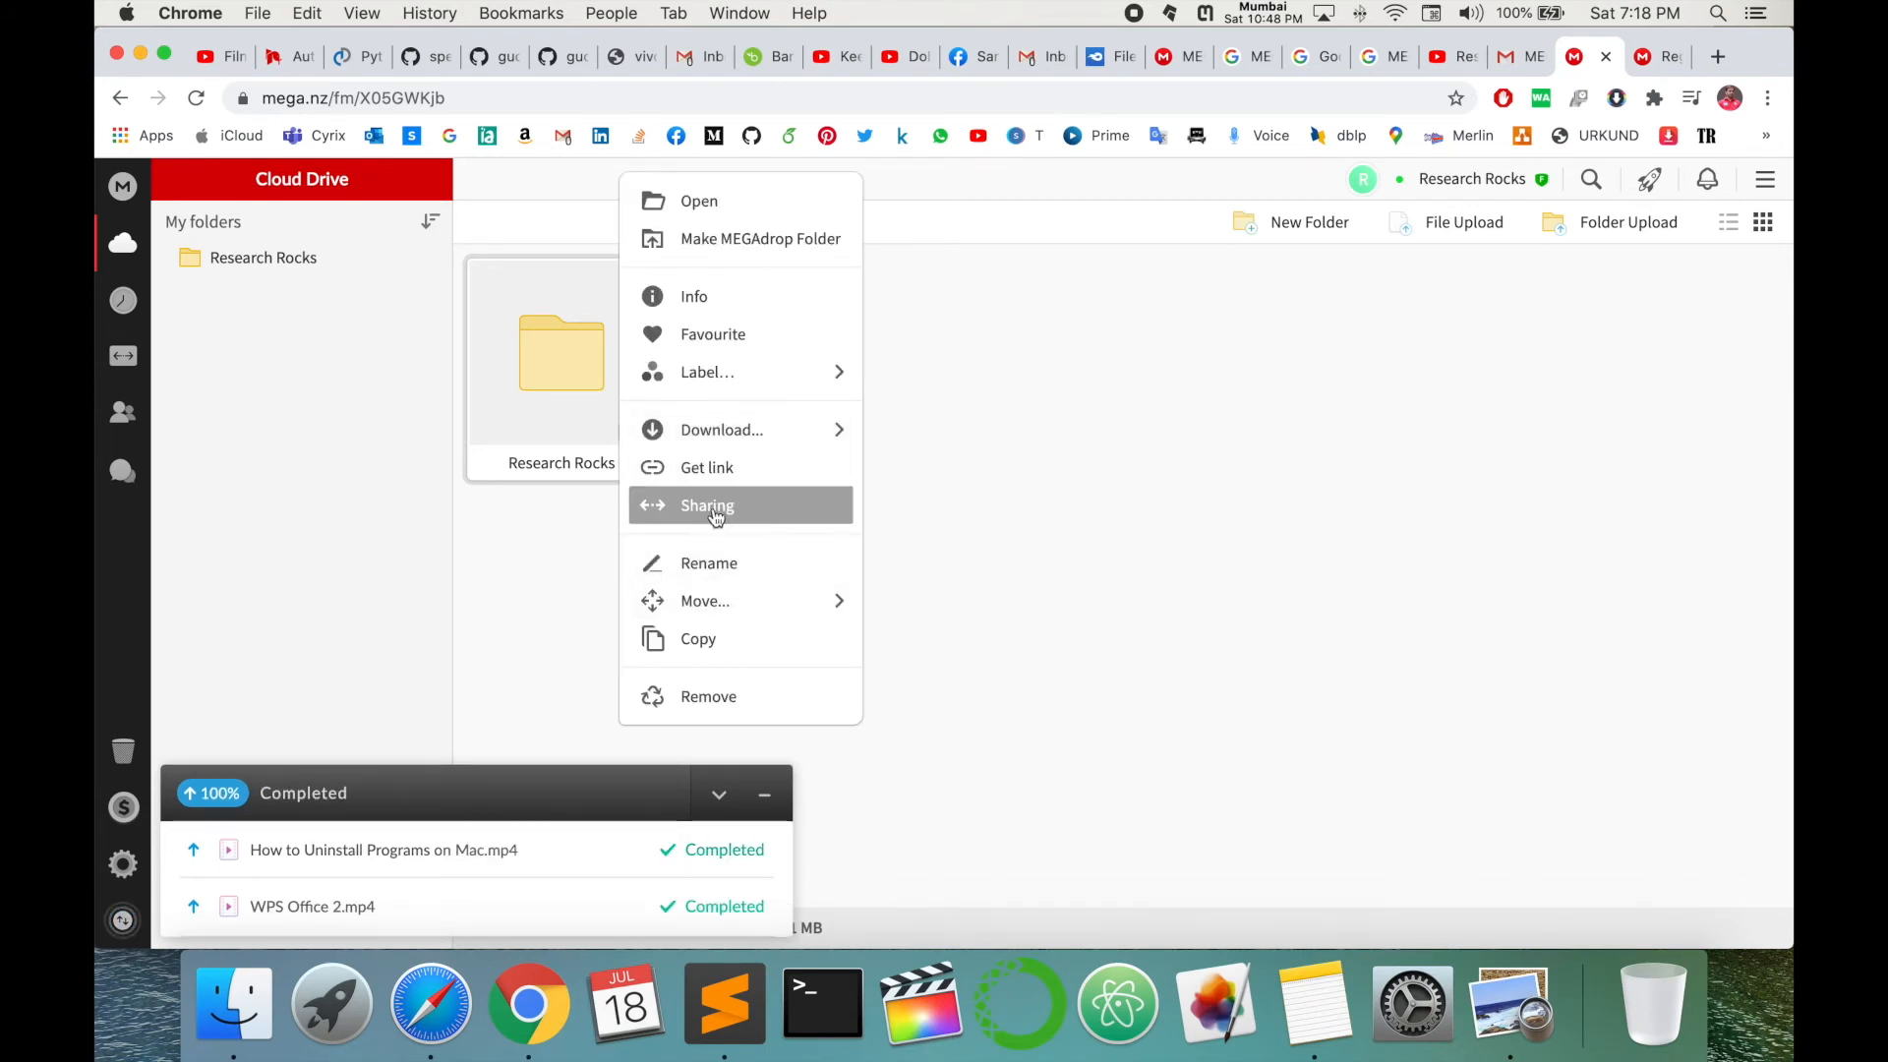
{"action": "left_click", "coordinate": [764, 795]}
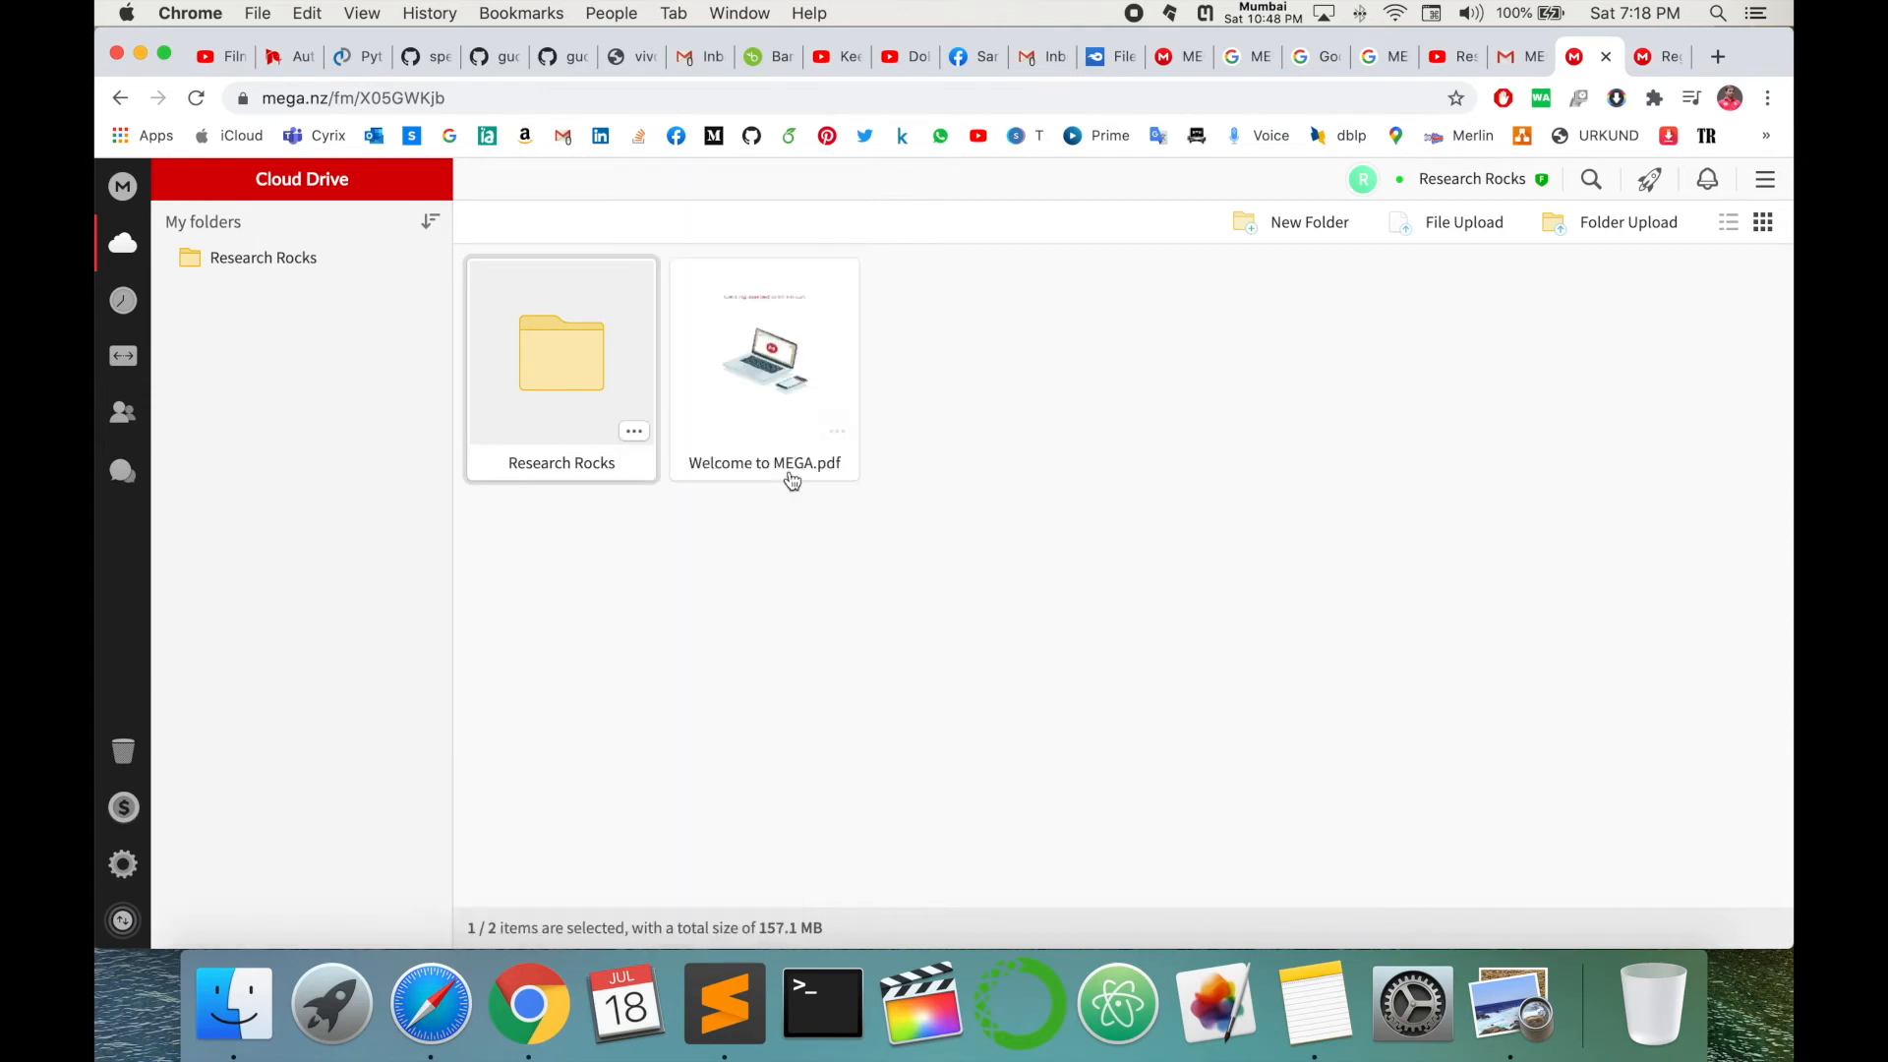
{"action": "left_click", "coordinate": [1462, 222]}
{"action": "key", "text": "Escape"}
- Upload the Game of Thrones S01 folder from My Passport > Entertainment > Game.Of.Thrones, confirming its 12 files
{"action": "left_click", "coordinate": [1636, 226]}
{"action": "left_click", "coordinate": [555, 521]}
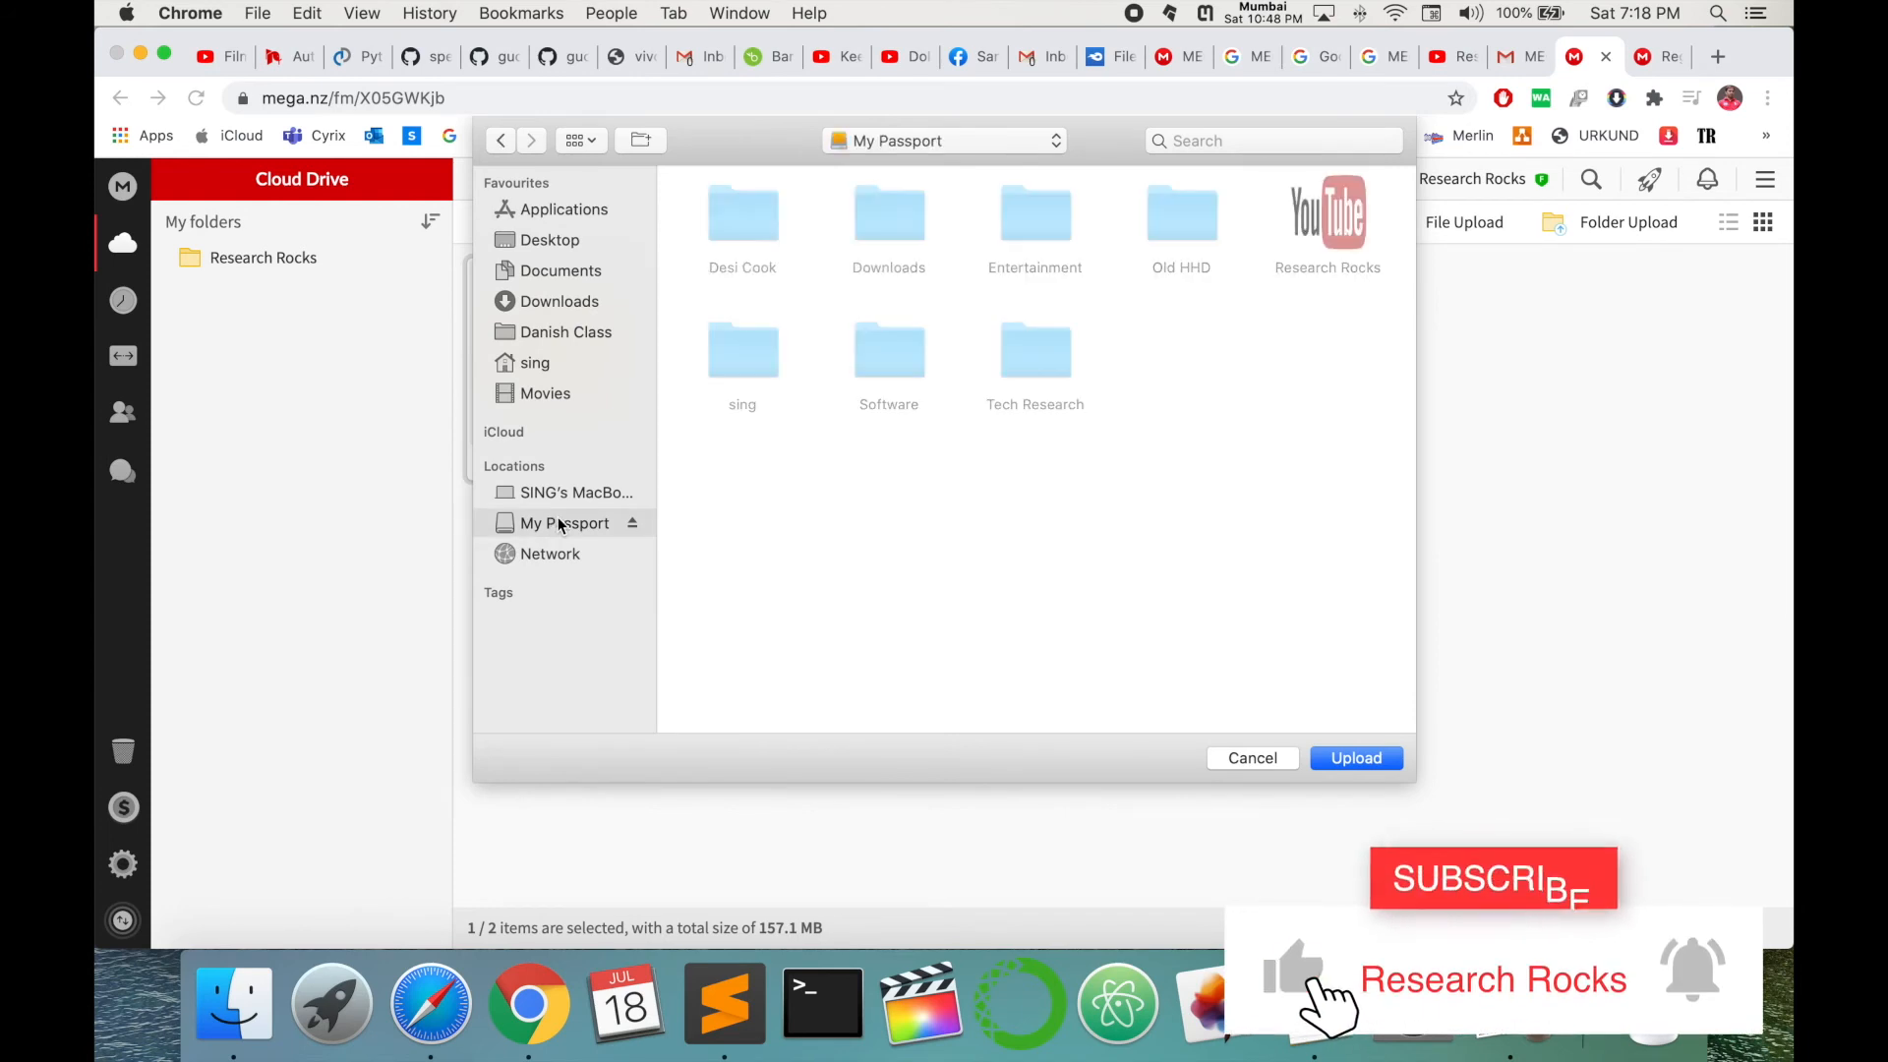
{"action": "double_click", "coordinate": [1023, 208]}
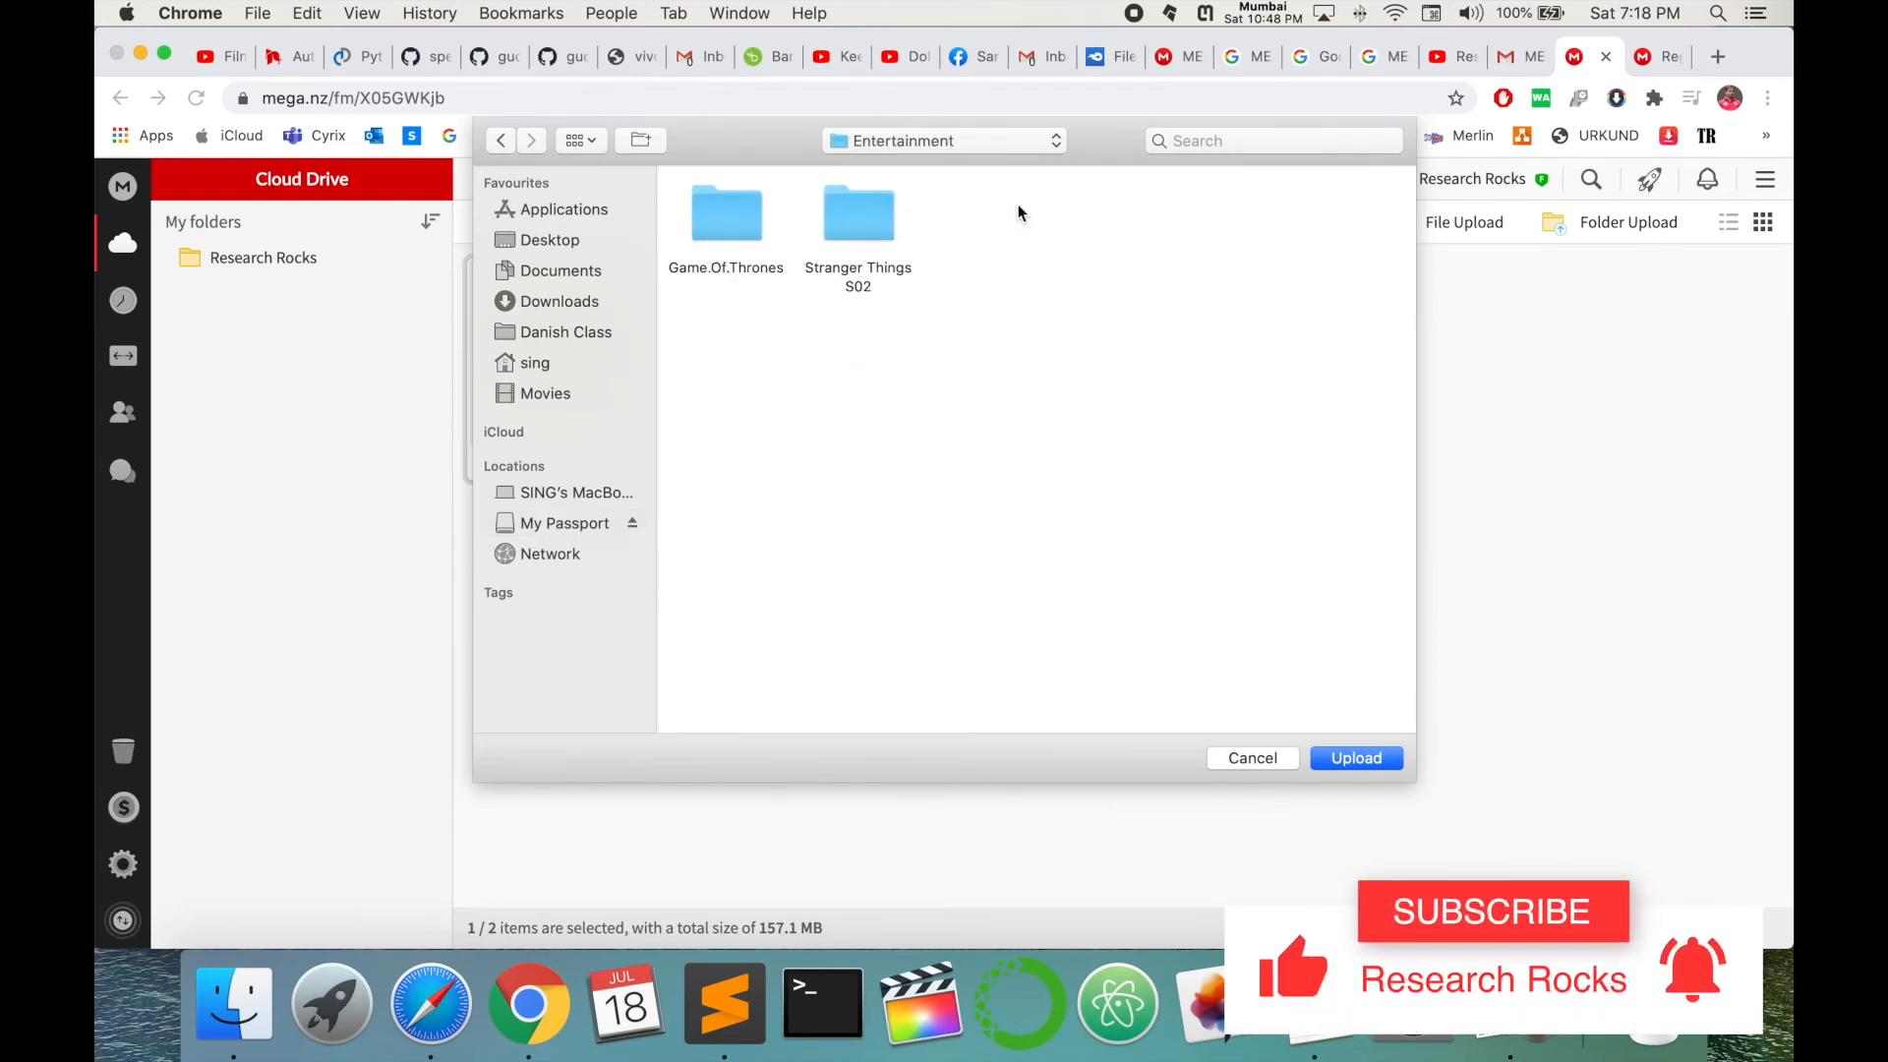
{"action": "left_click", "coordinate": [738, 225]}
{"action": "double_click", "coordinate": [739, 225]}
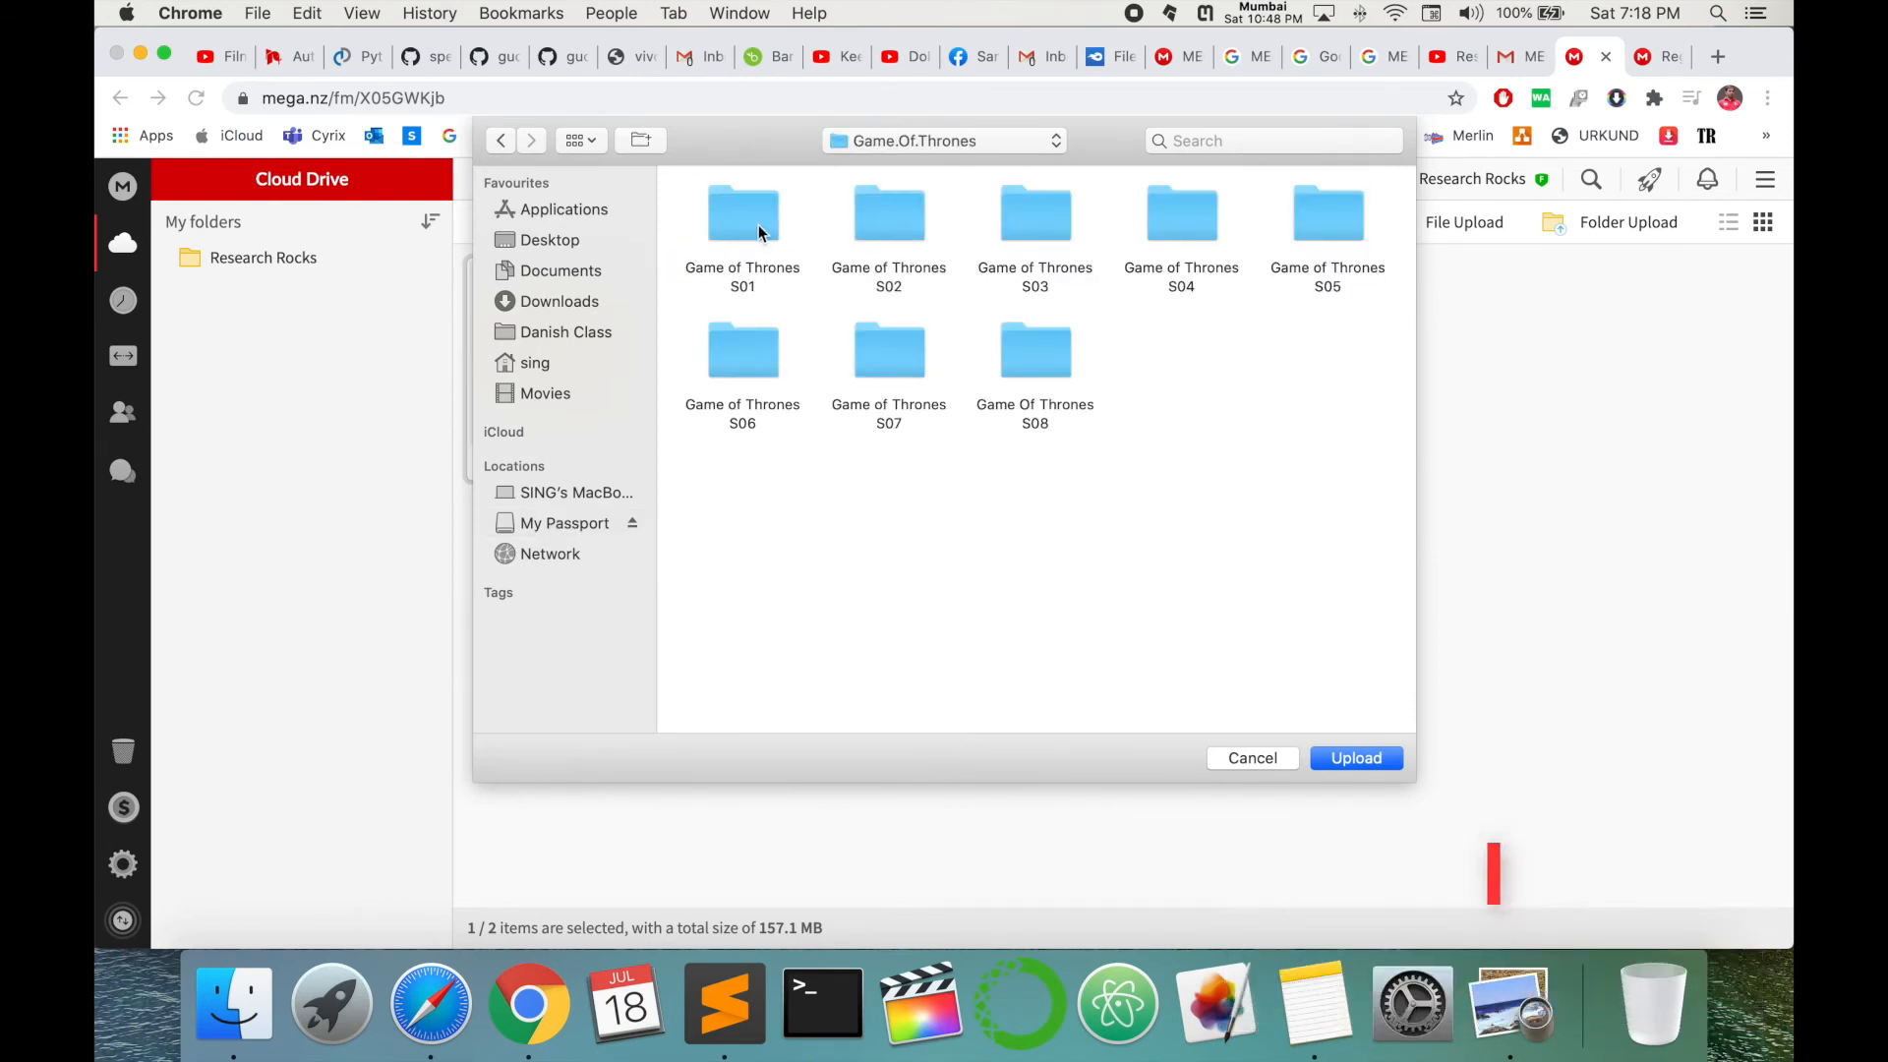
{"action": "left_click", "coordinate": [744, 223]}
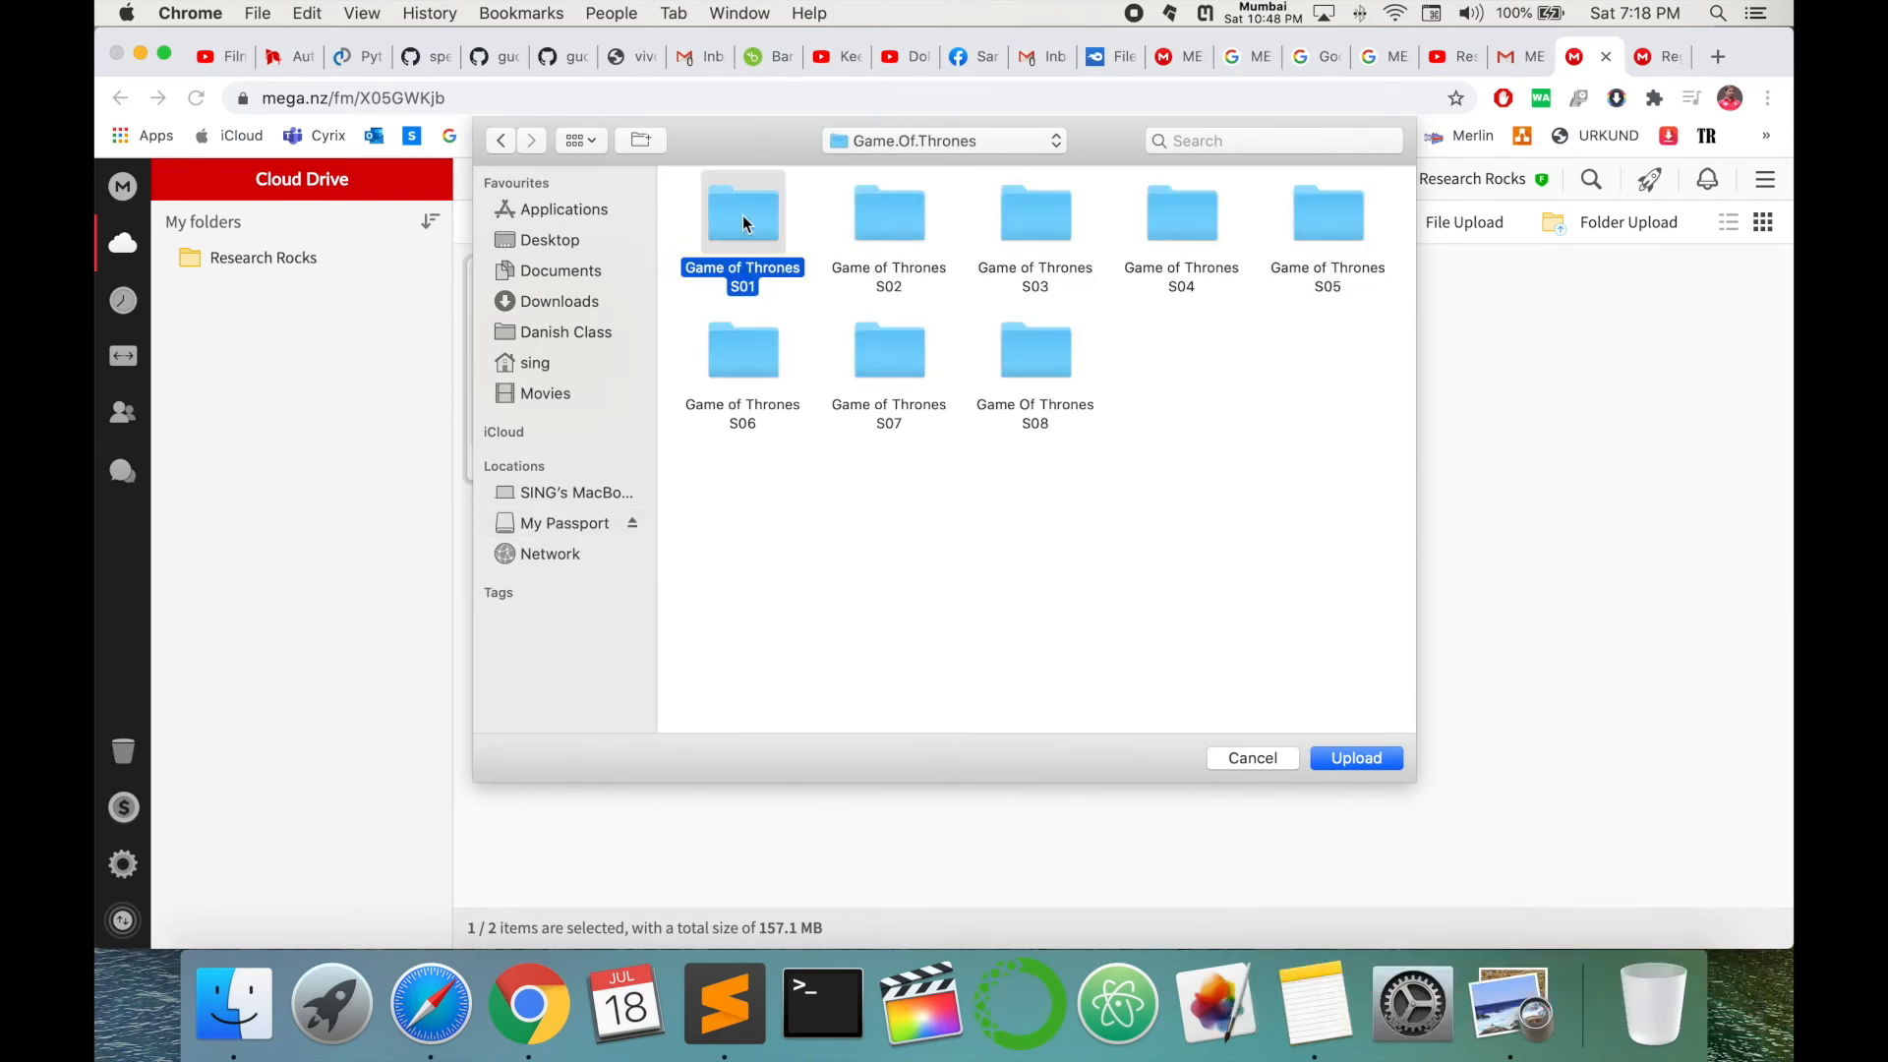
{"action": "left_click", "coordinate": [1355, 757]}
{"action": "key", "text": "Return"}
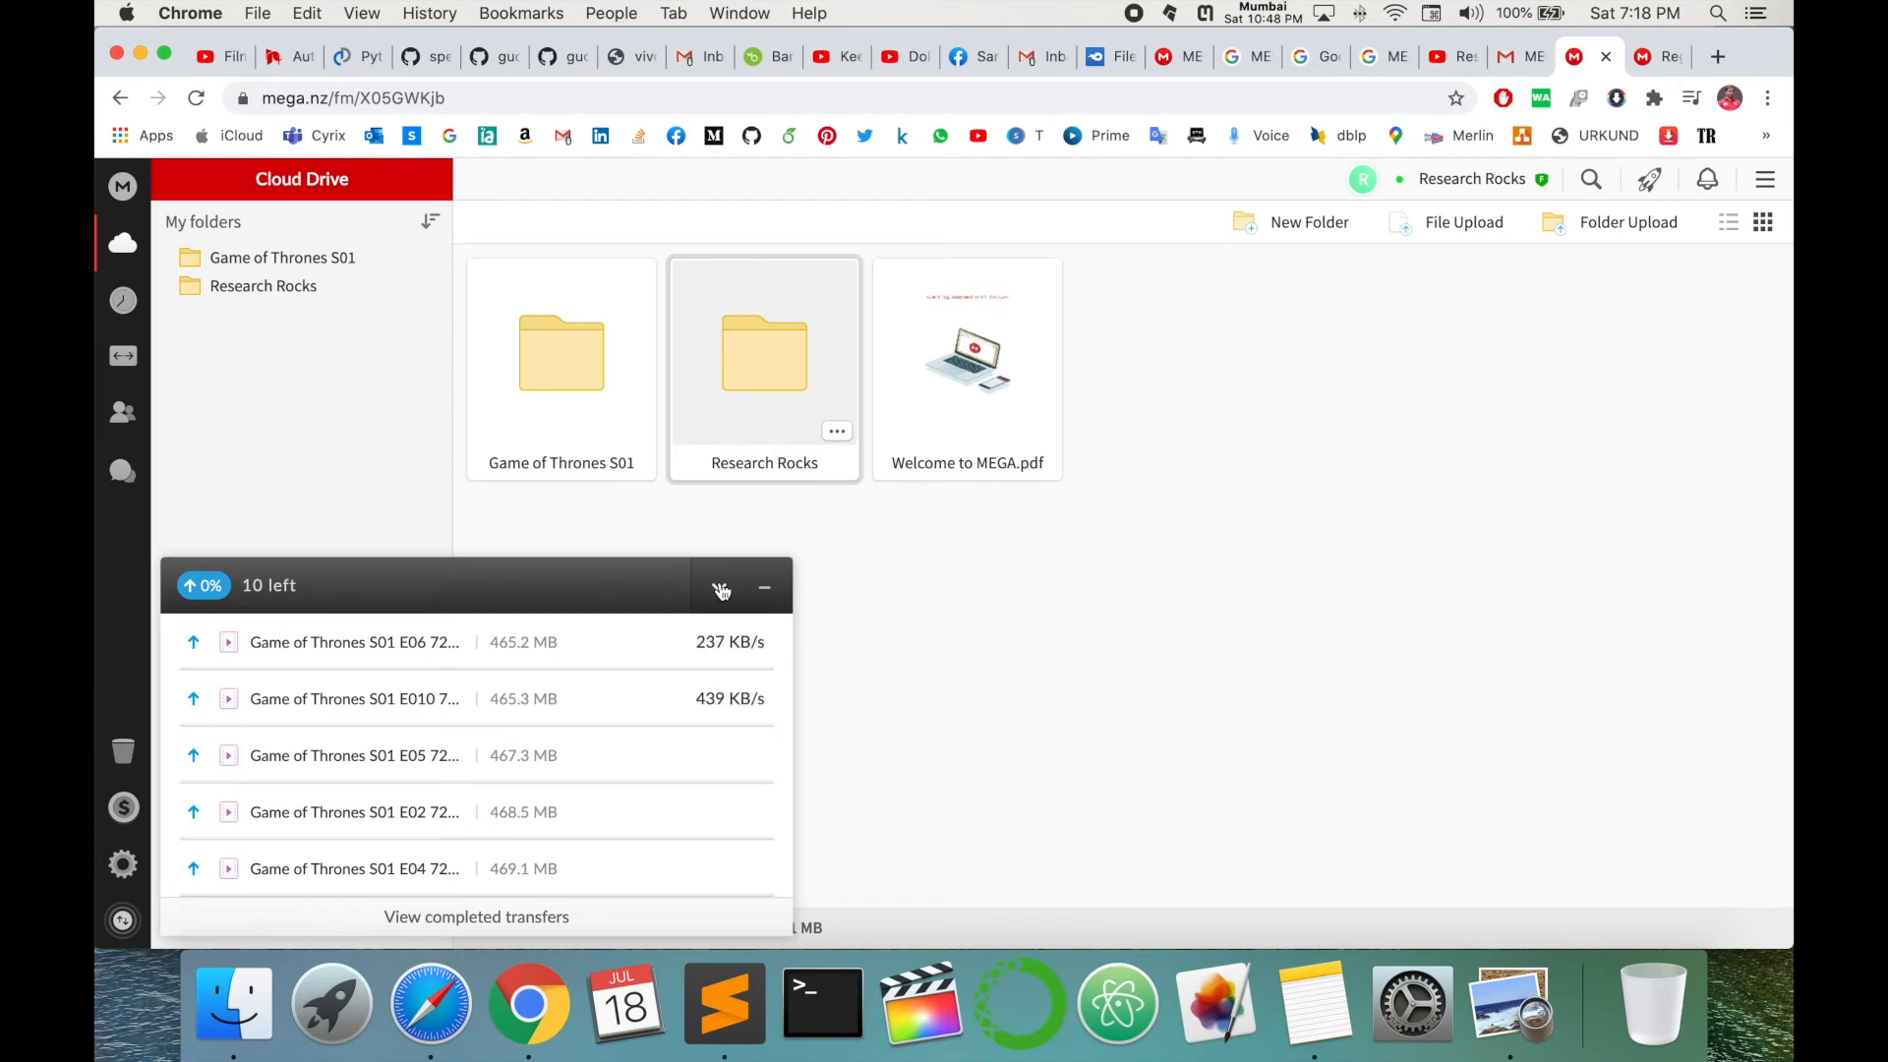
- Minimise the transfers panel and open the Research Rocks folder's actions menu
{"action": "left_click", "coordinate": [721, 588]}
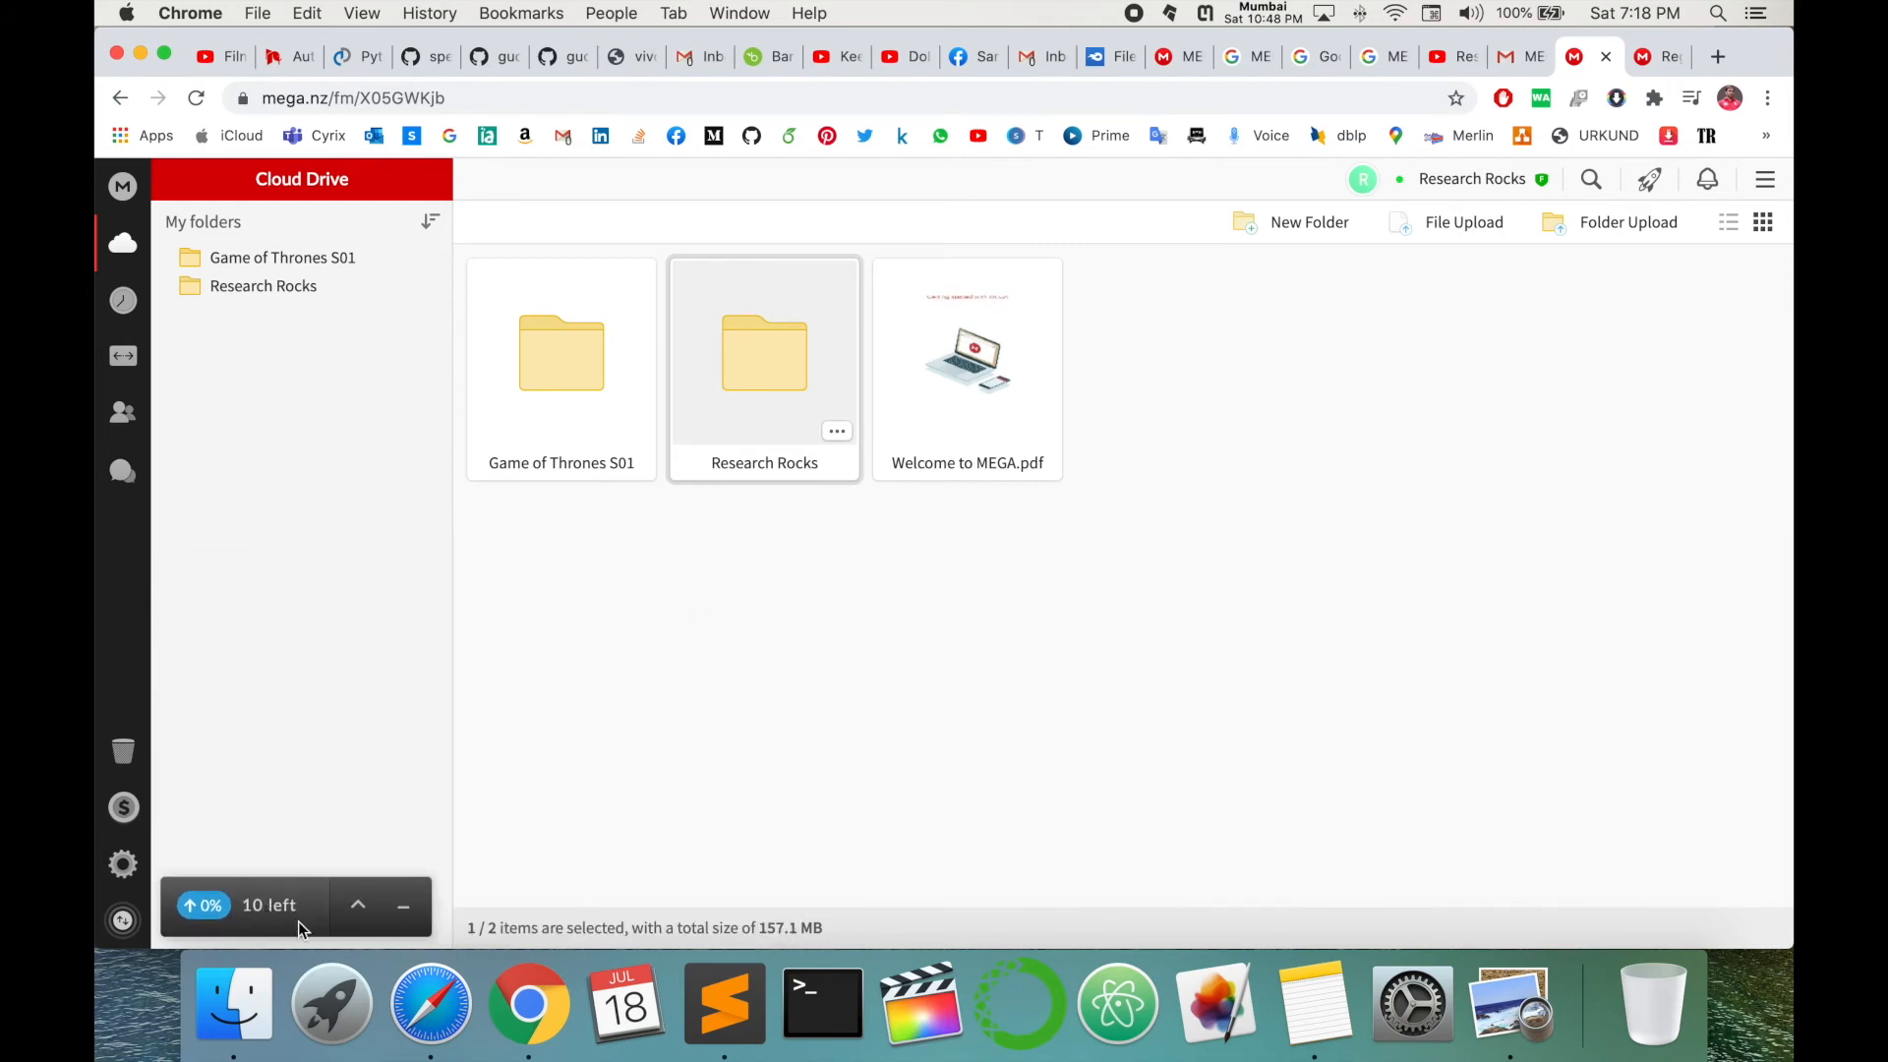
{"action": "left_click", "coordinate": [837, 435]}
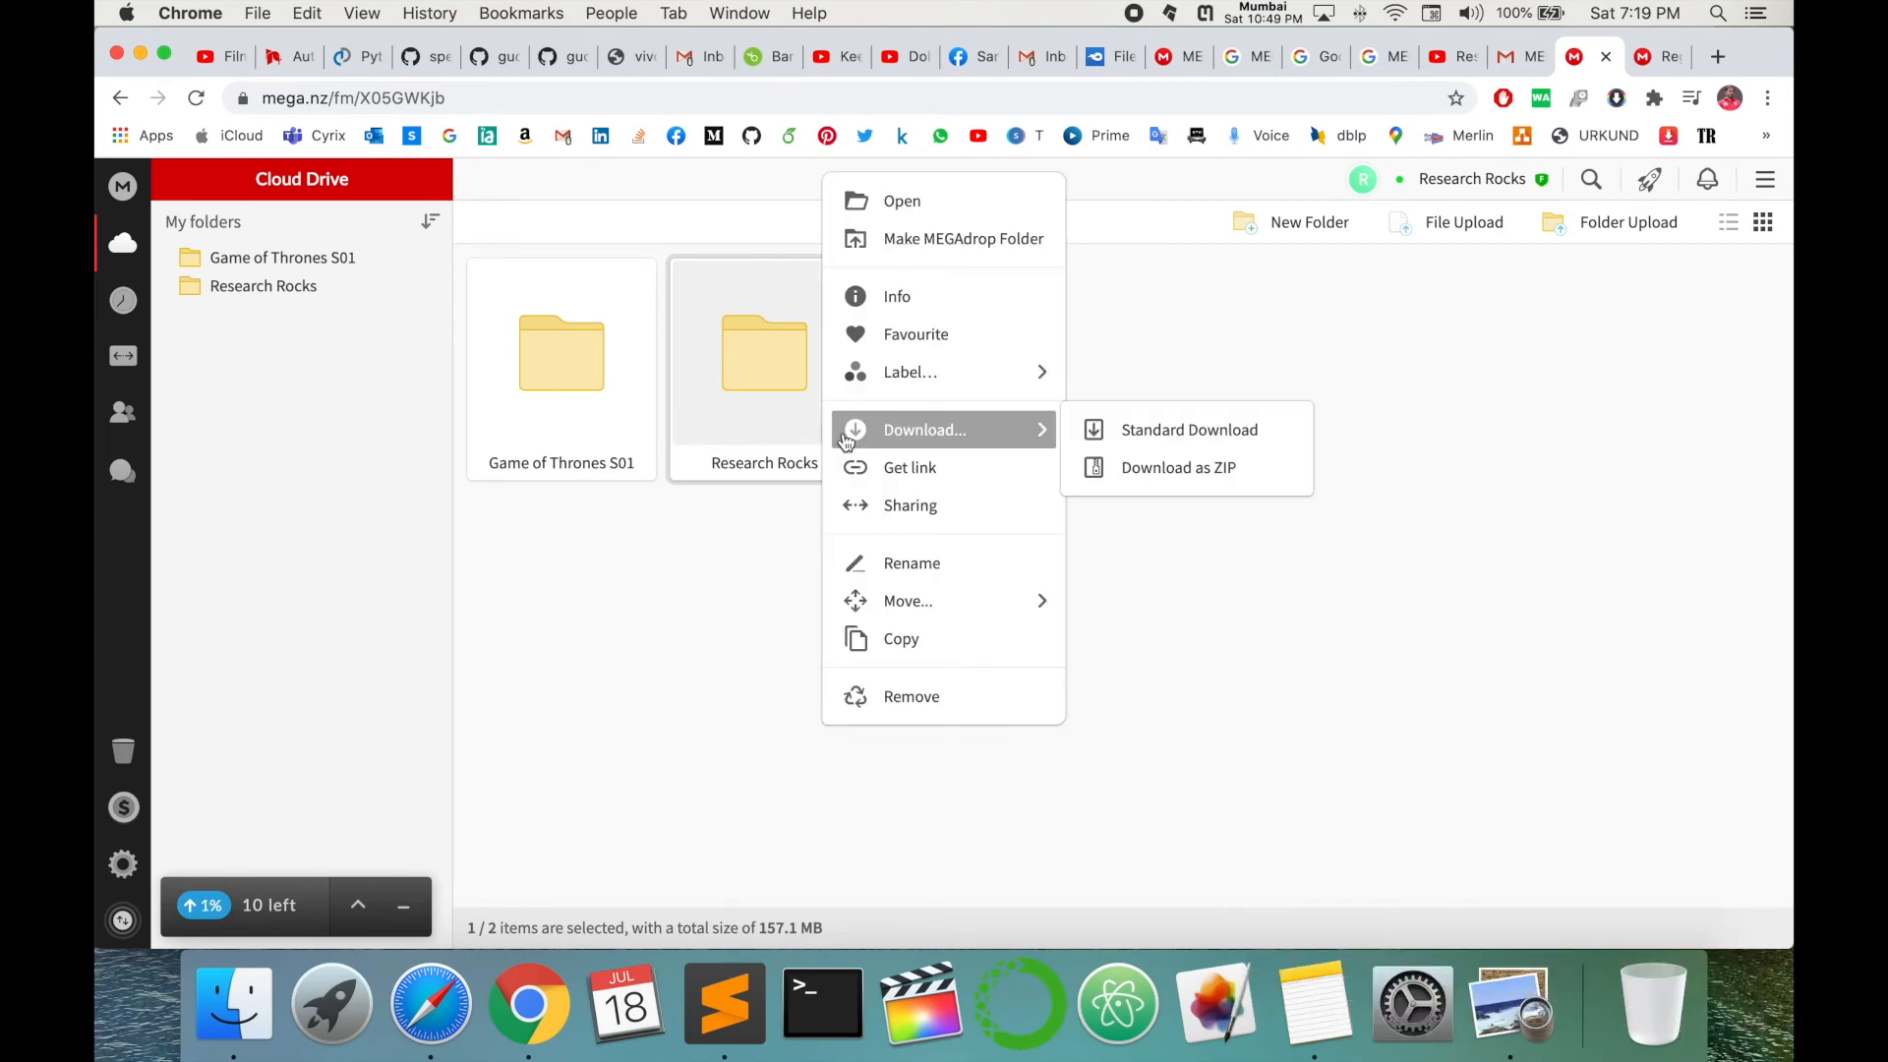
{"action": "left_click", "coordinate": [832, 435]}
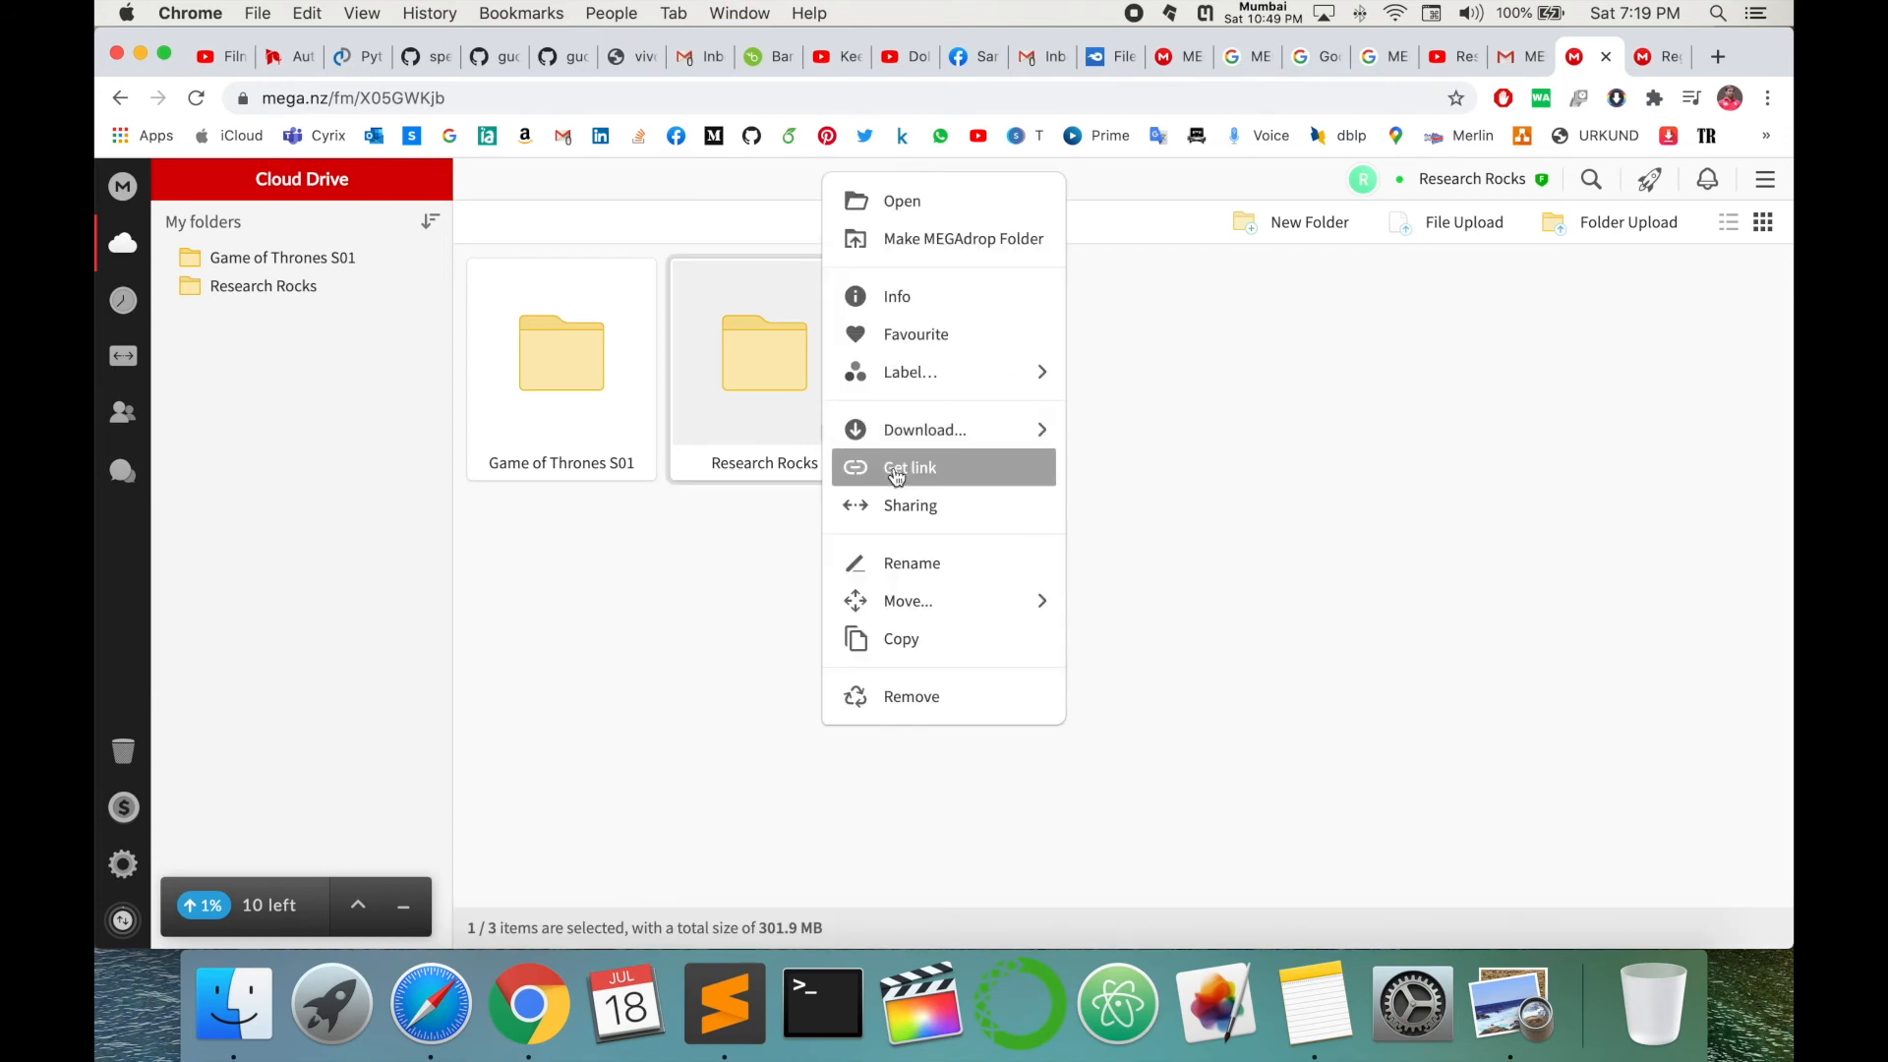
- Create a public link with key for the Research Rocks folder and copy it to the clipboard
{"action": "left_click", "coordinate": [897, 469]}
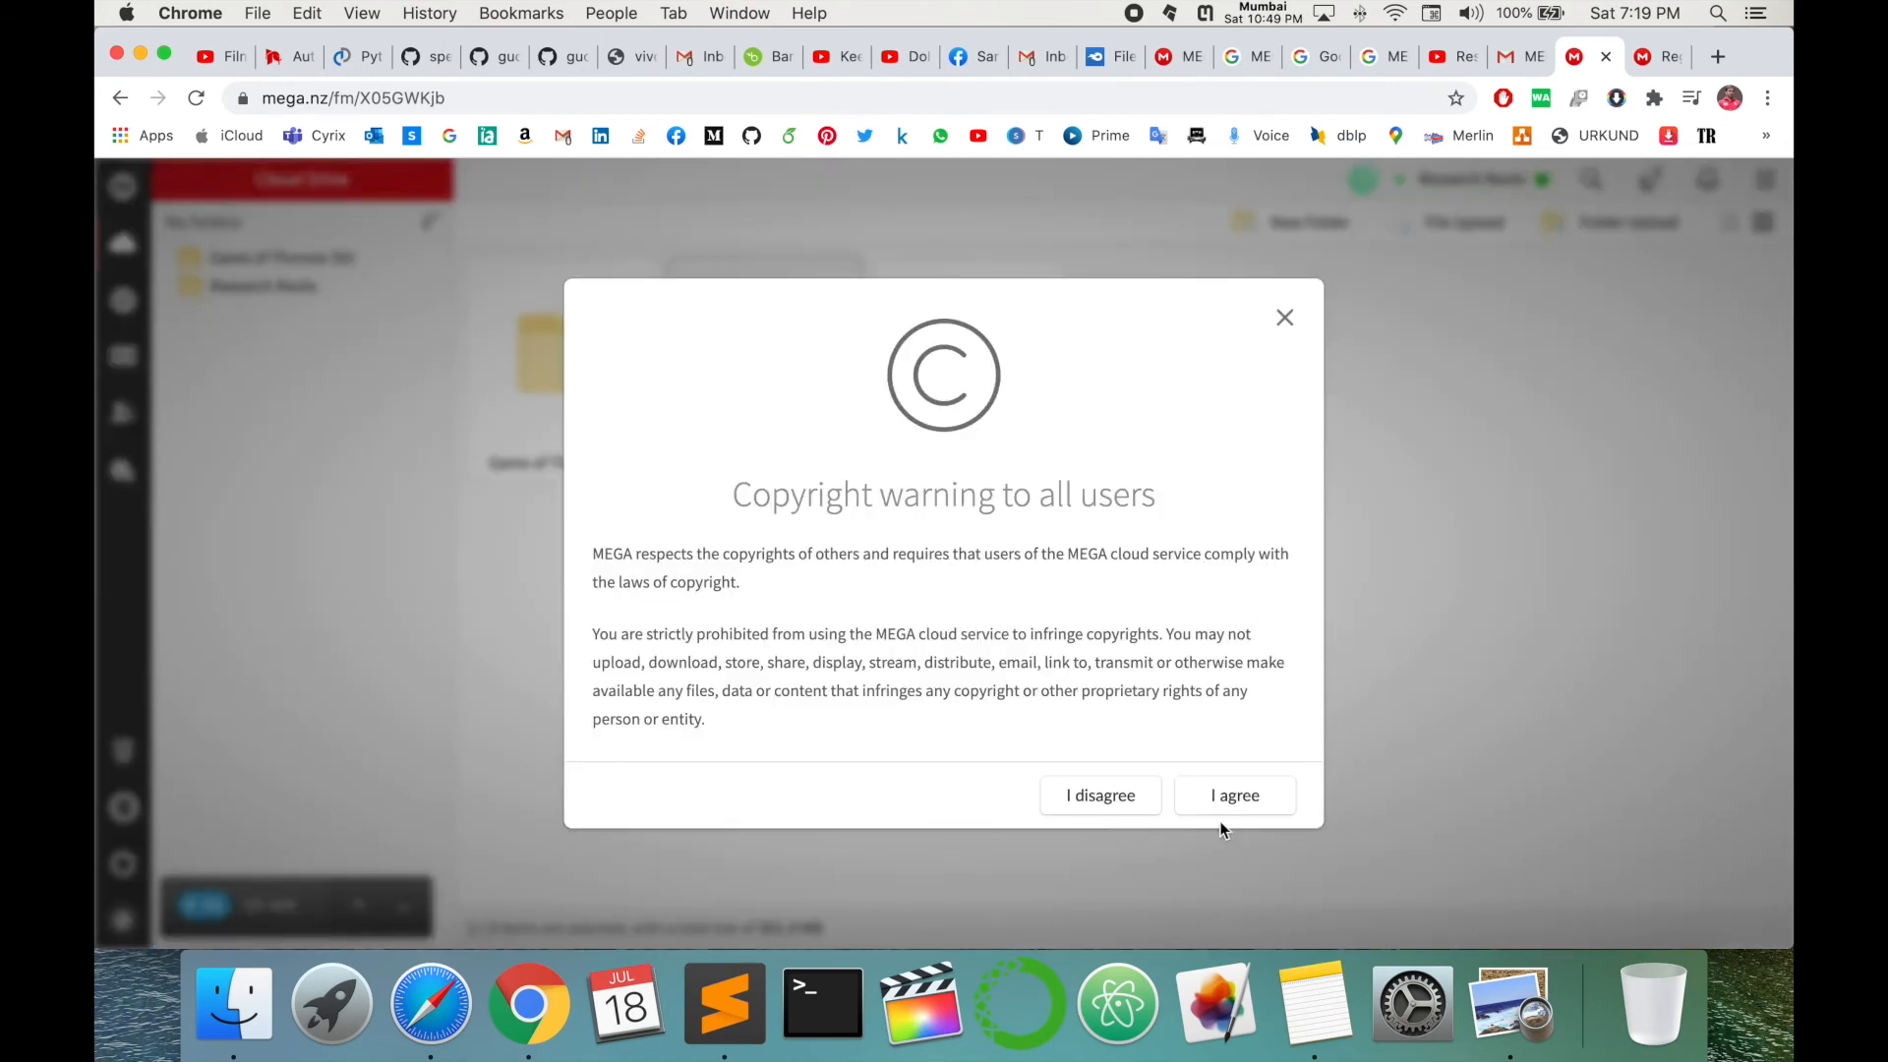
{"action": "left_click", "coordinate": [1219, 793]}
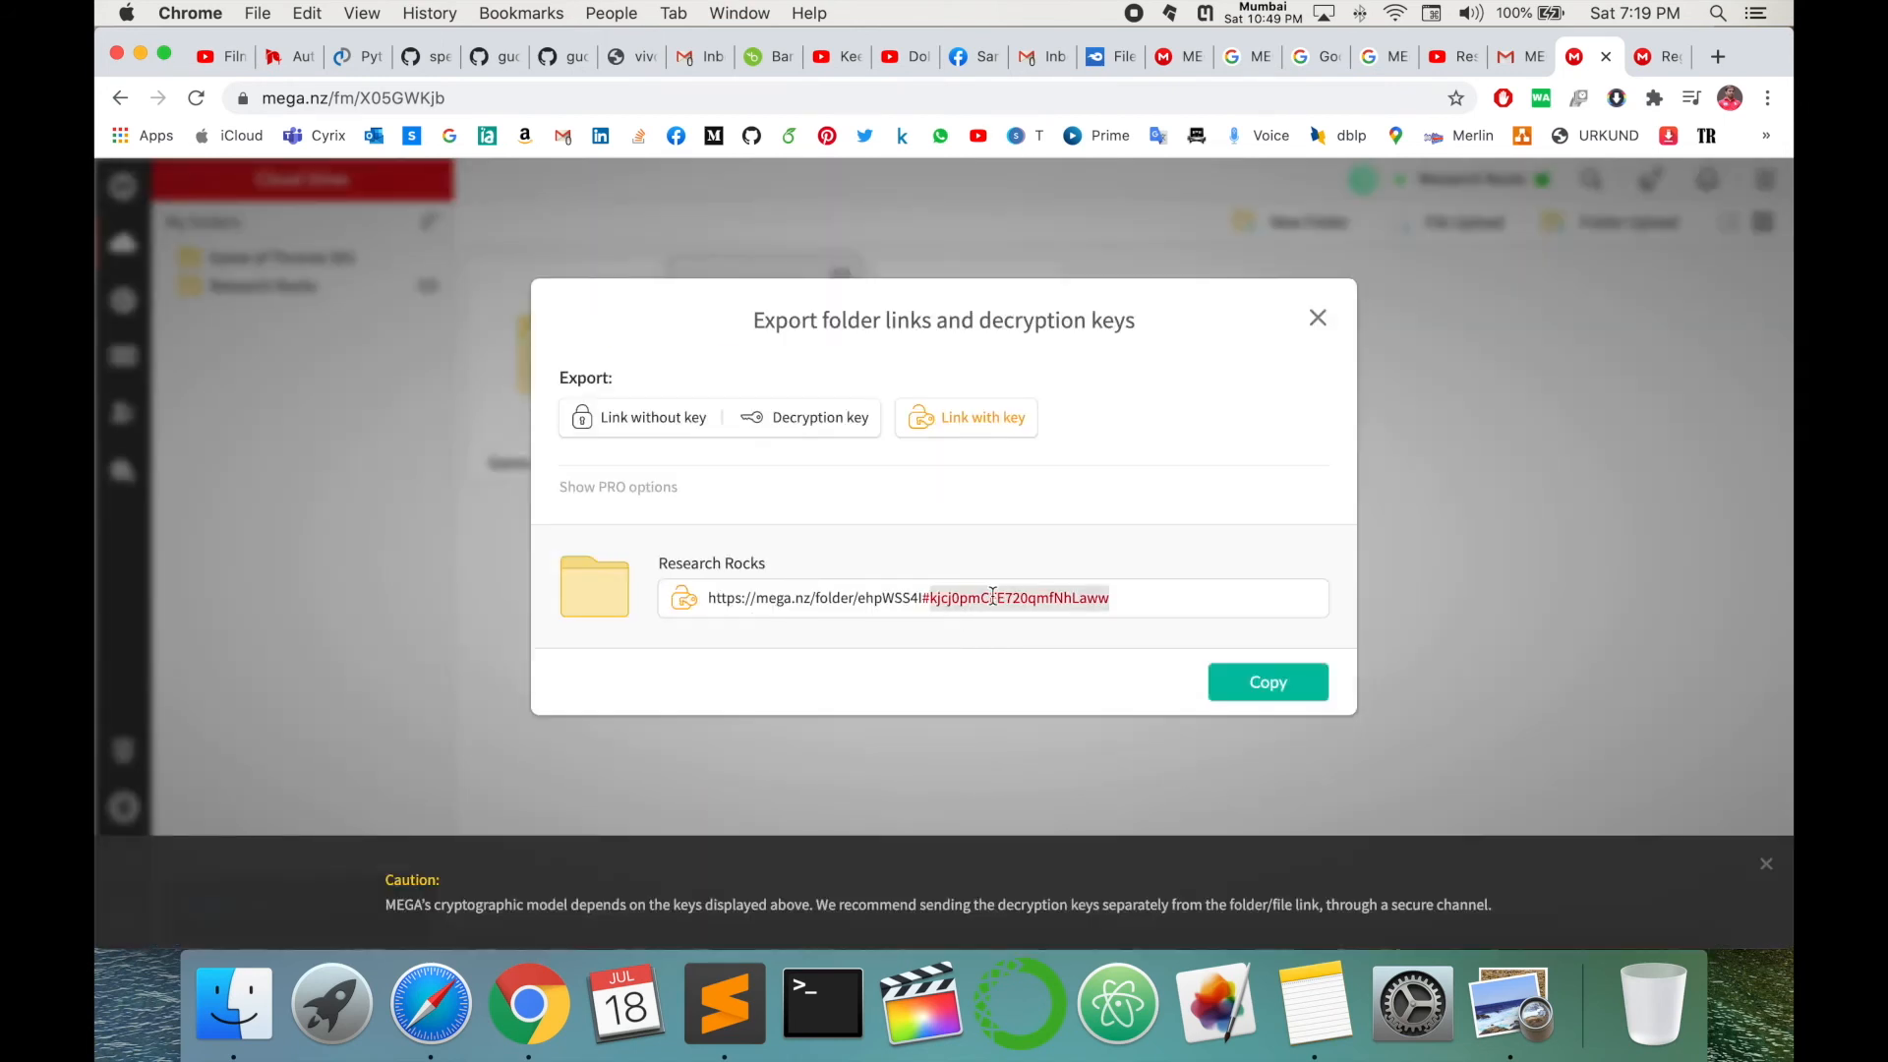
{"action": "triple_click", "coordinate": [993, 597]}
{"action": "left_click", "coordinate": [1270, 686]}
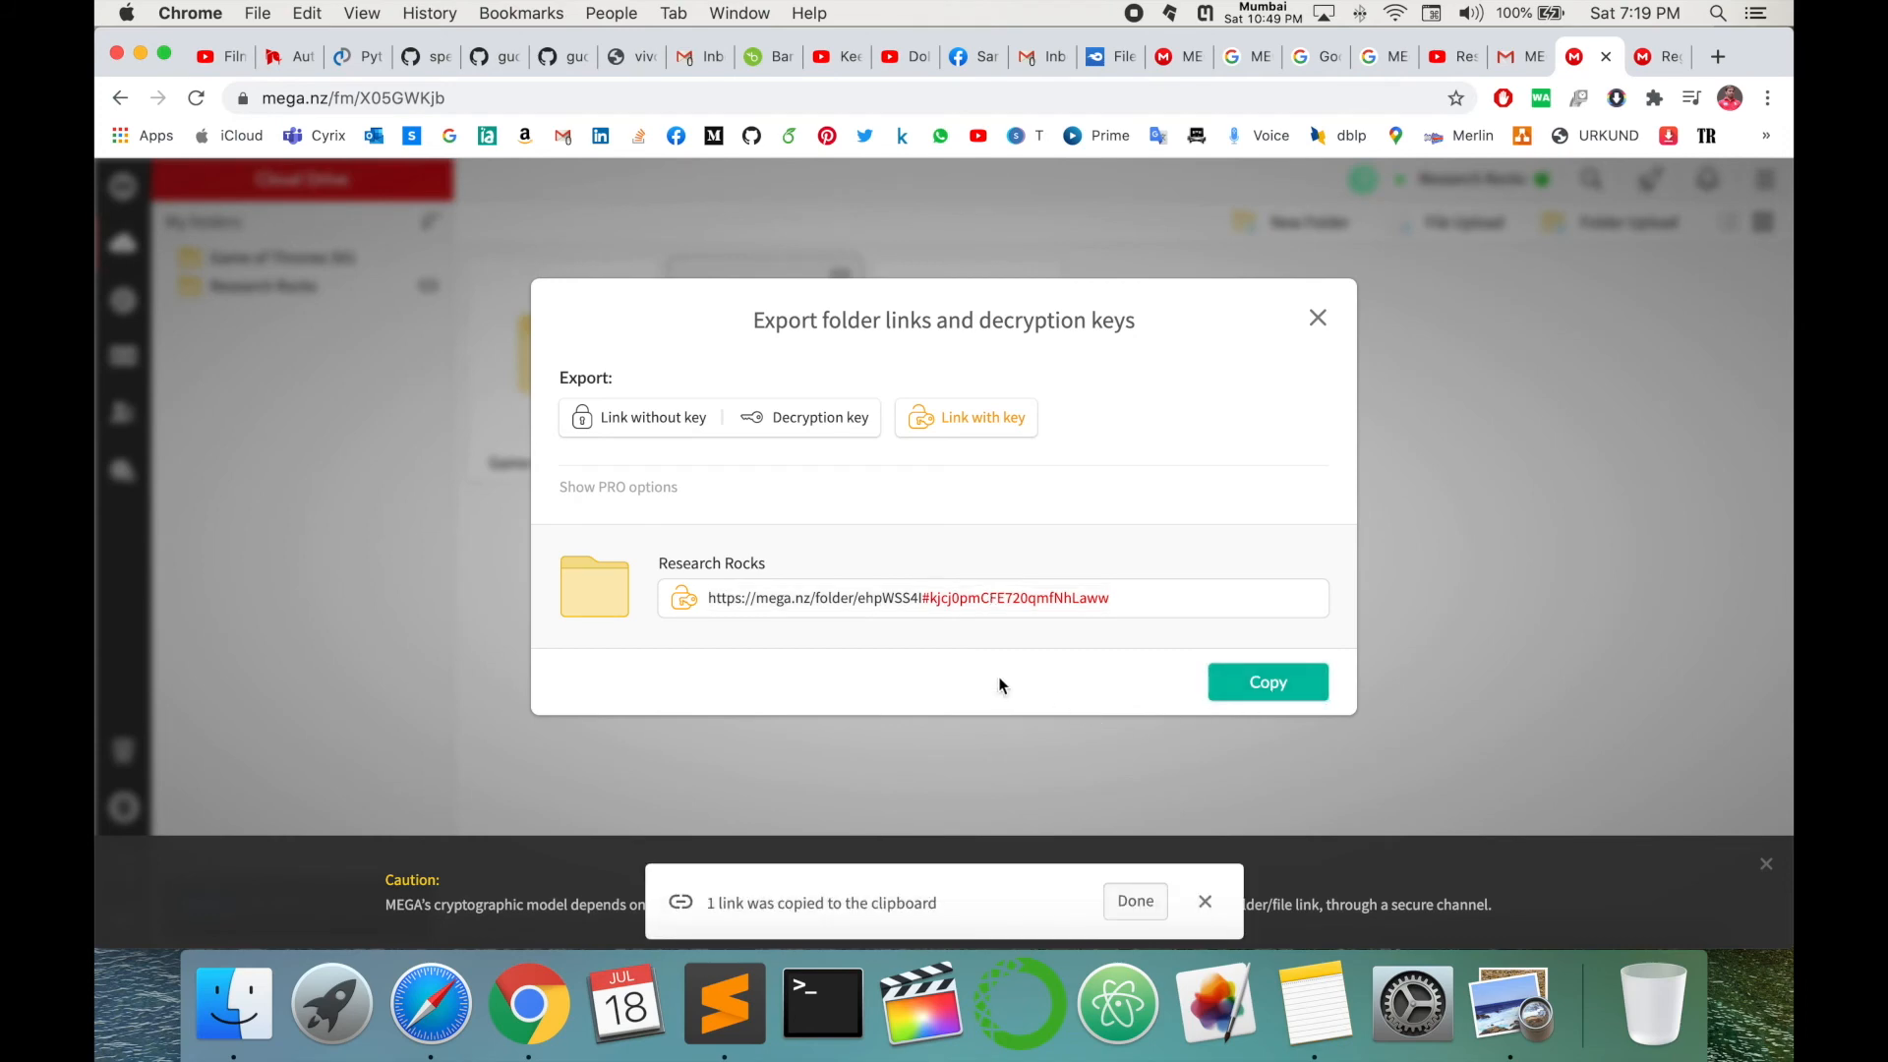
{"action": "left_click", "coordinate": [1317, 319]}
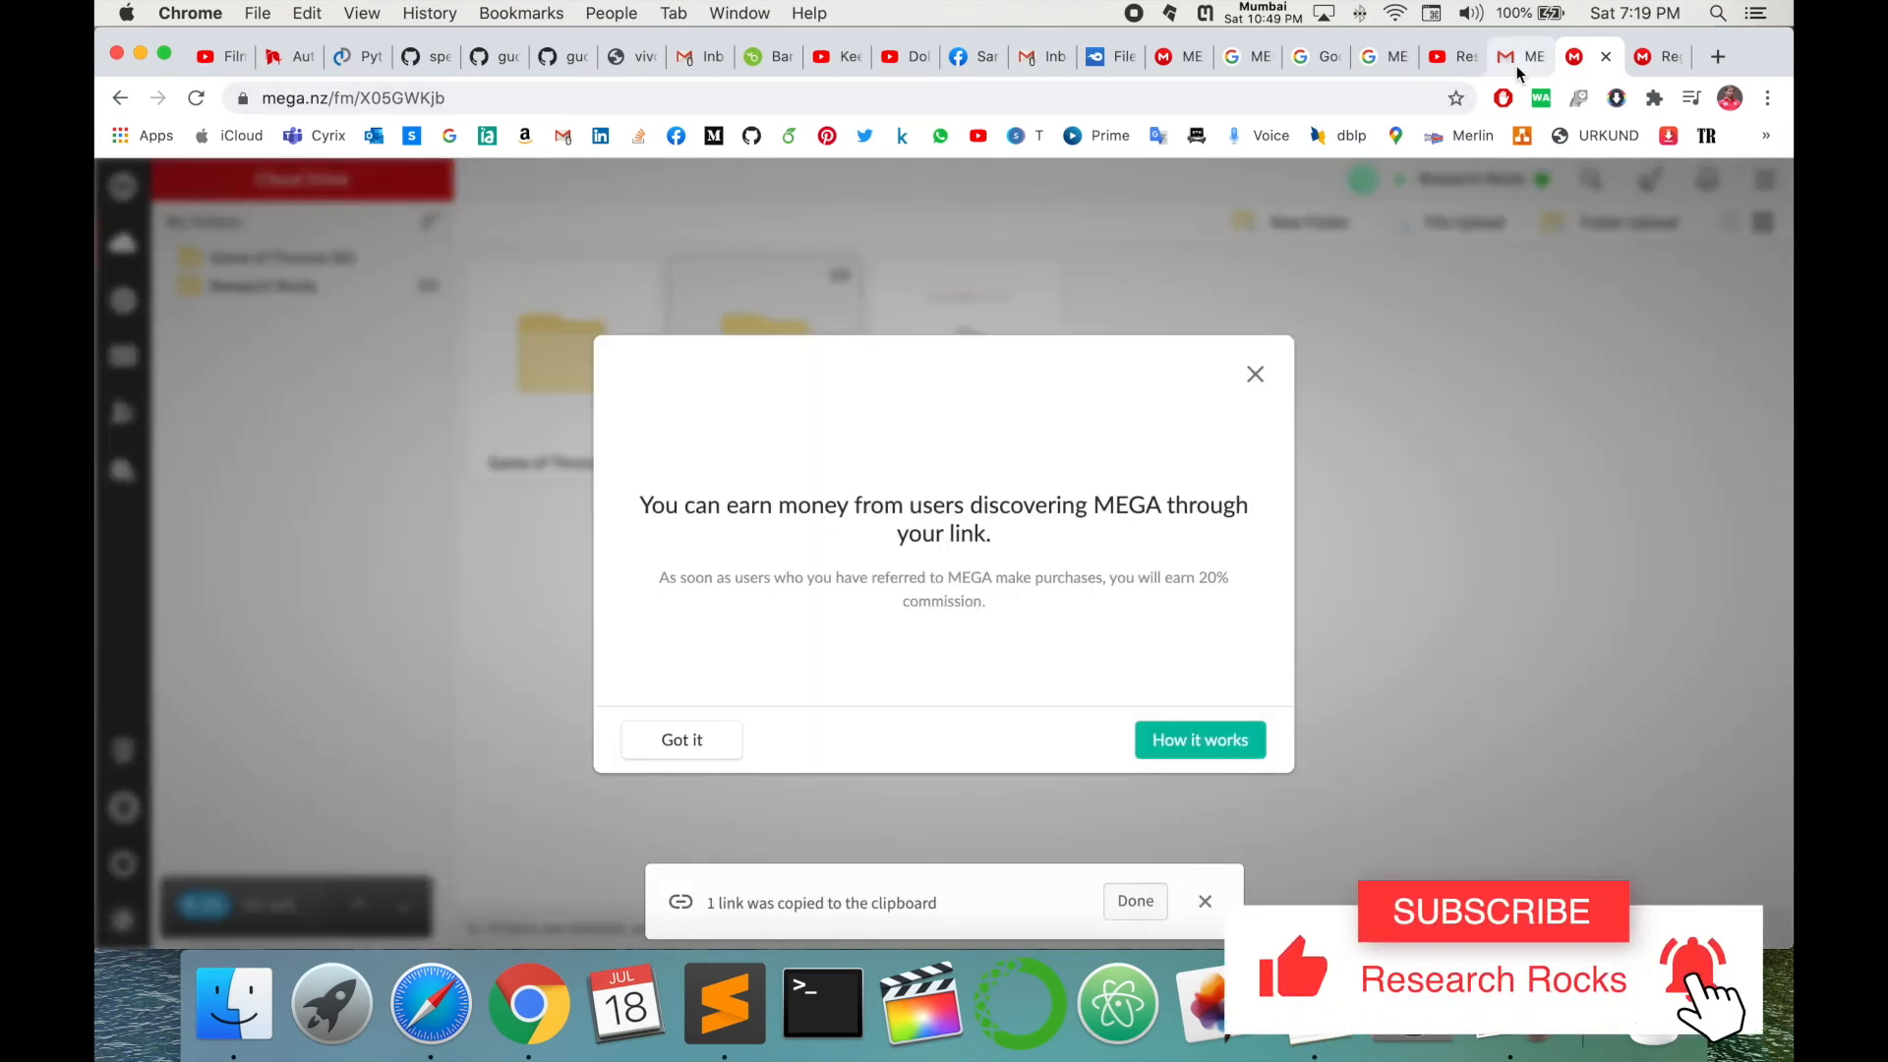
- Send the Research Rocks link to a contact in Gmail chat, then open it and MEGA's account settings
{"action": "left_click", "coordinate": [1519, 57]}
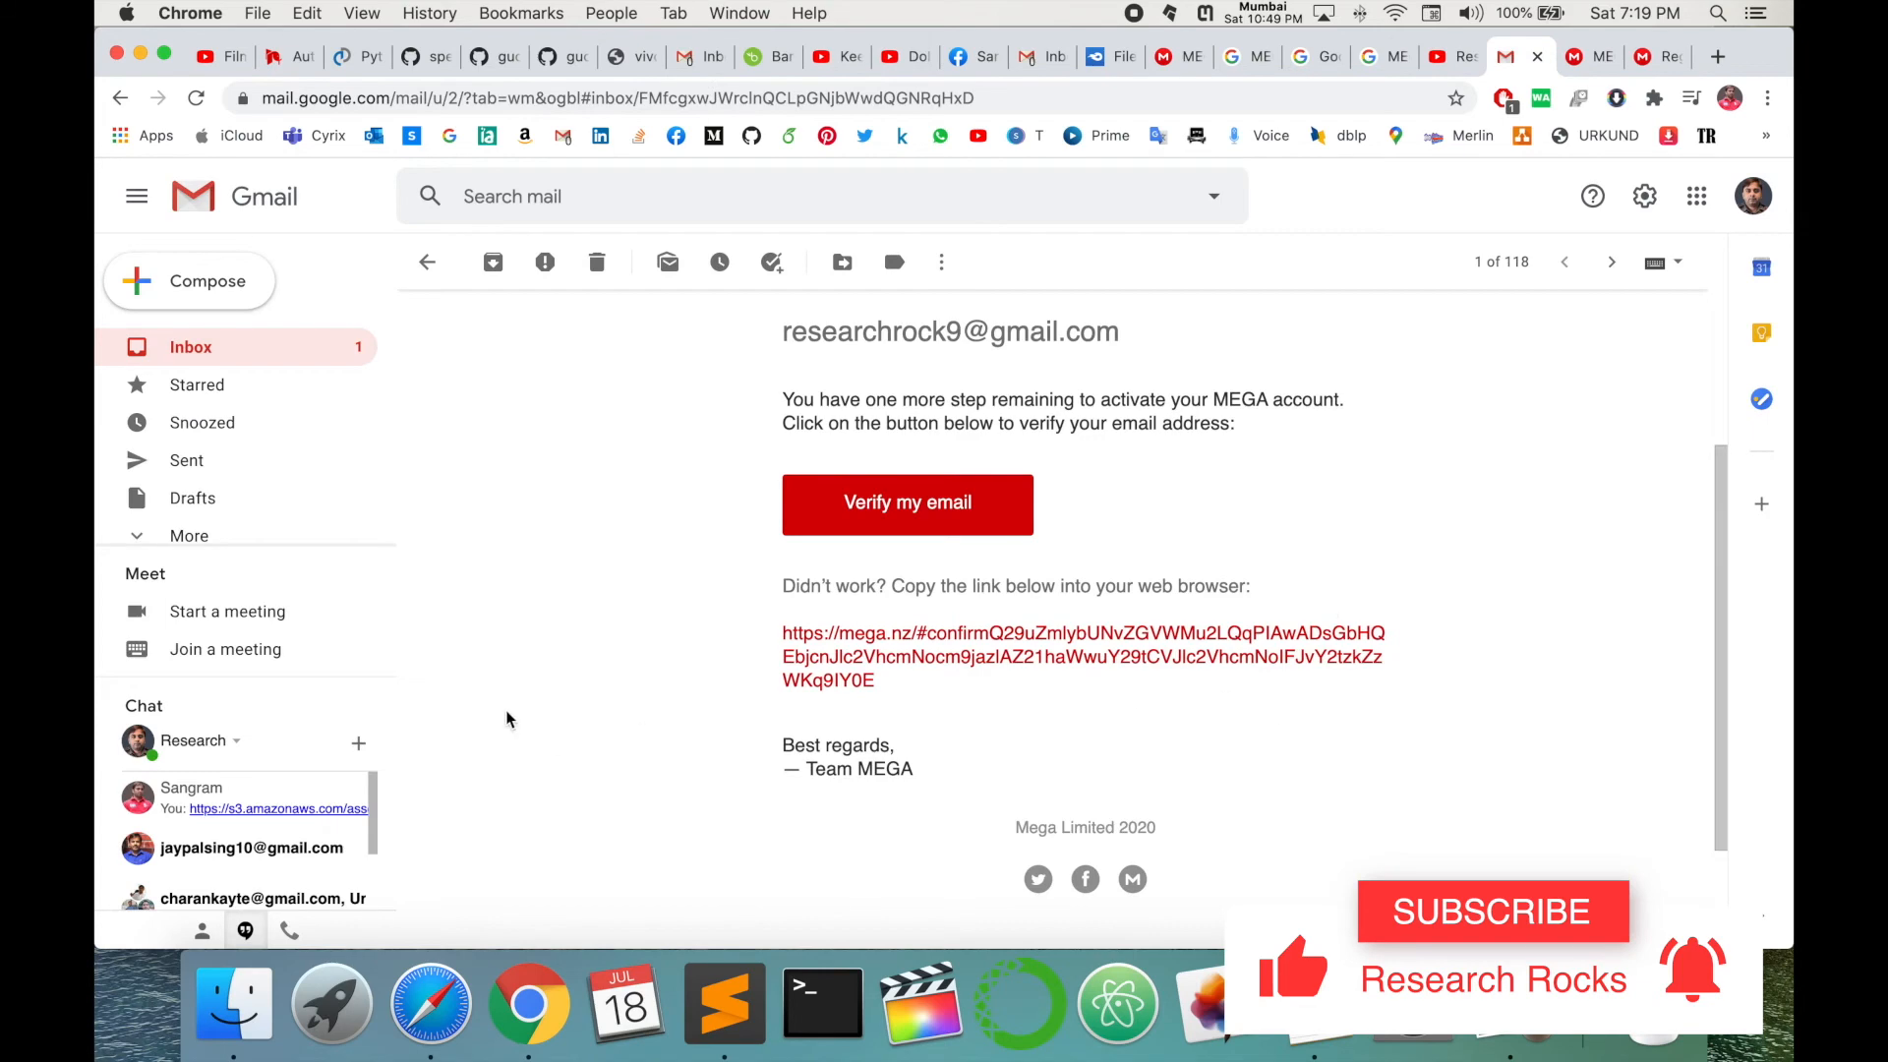
{"action": "left_click", "coordinate": [251, 847]}
{"action": "left_click", "coordinate": [1521, 924]}
{"action": "key", "text": "super+v"}
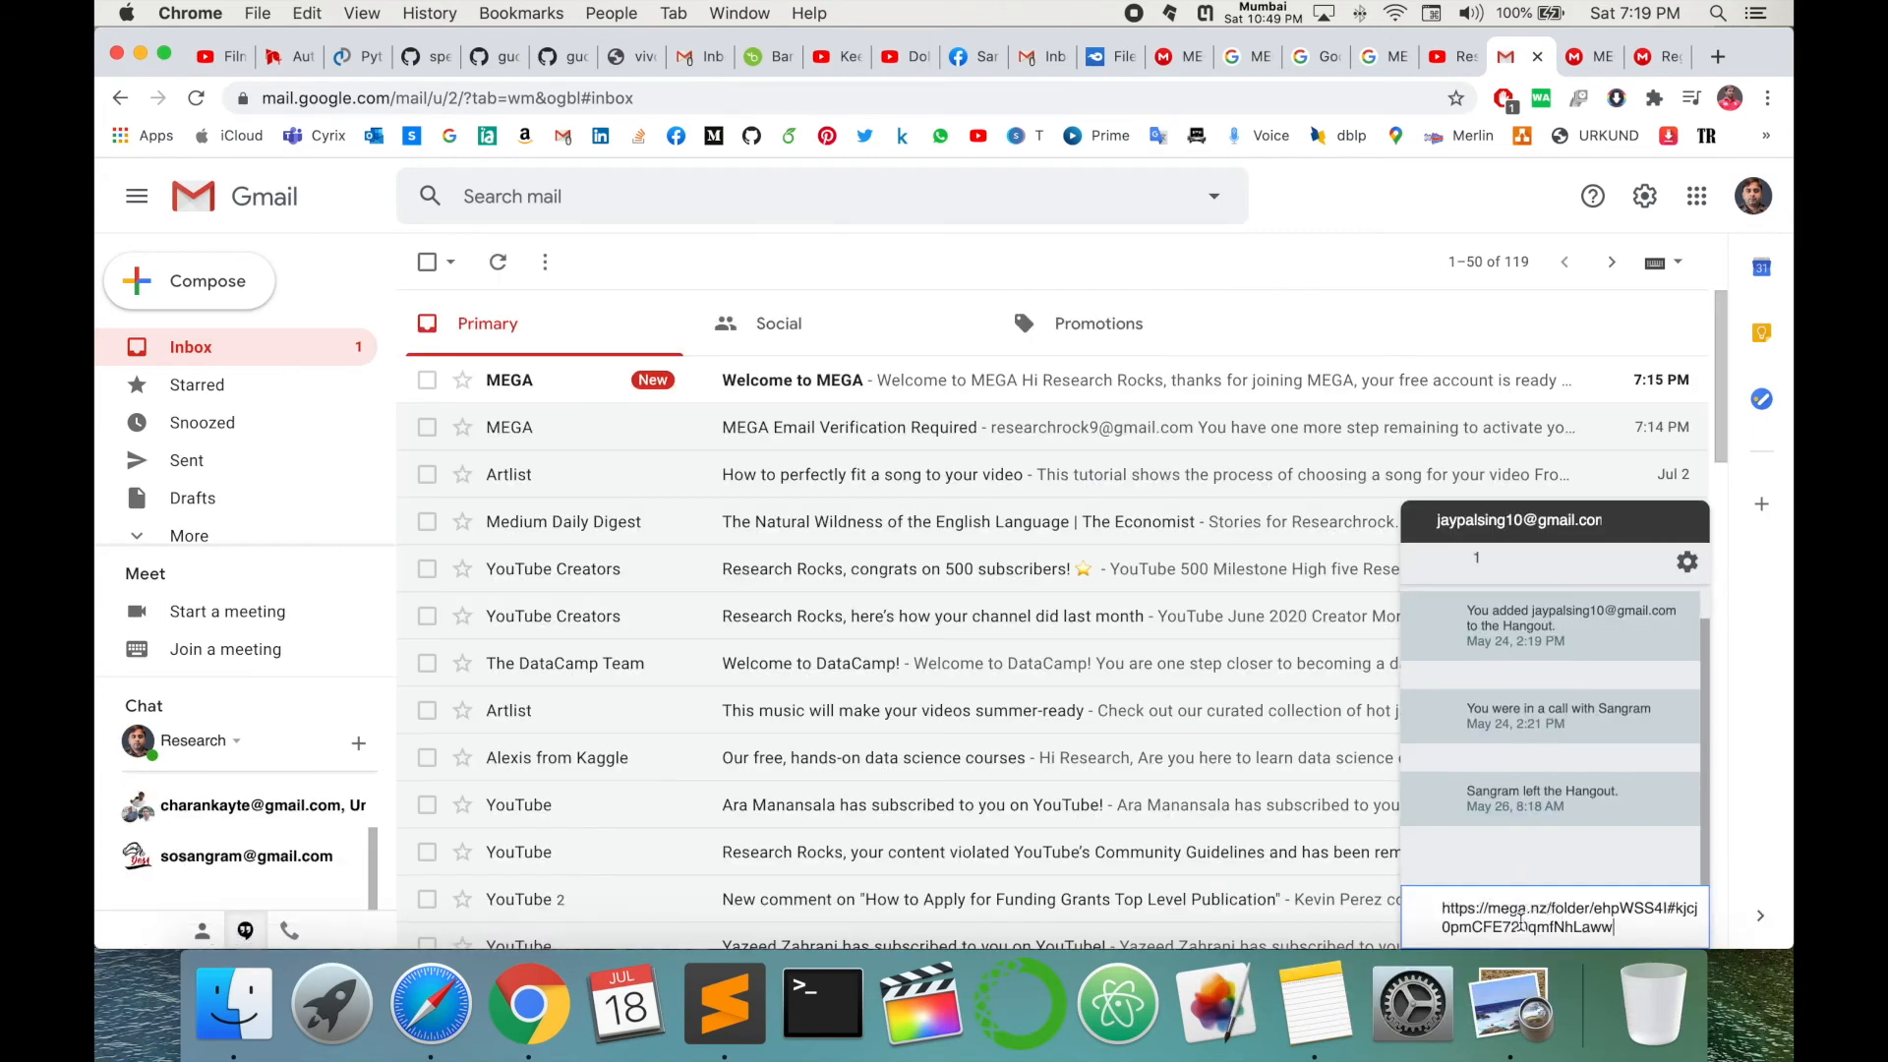
{"action": "key", "text": "Return"}
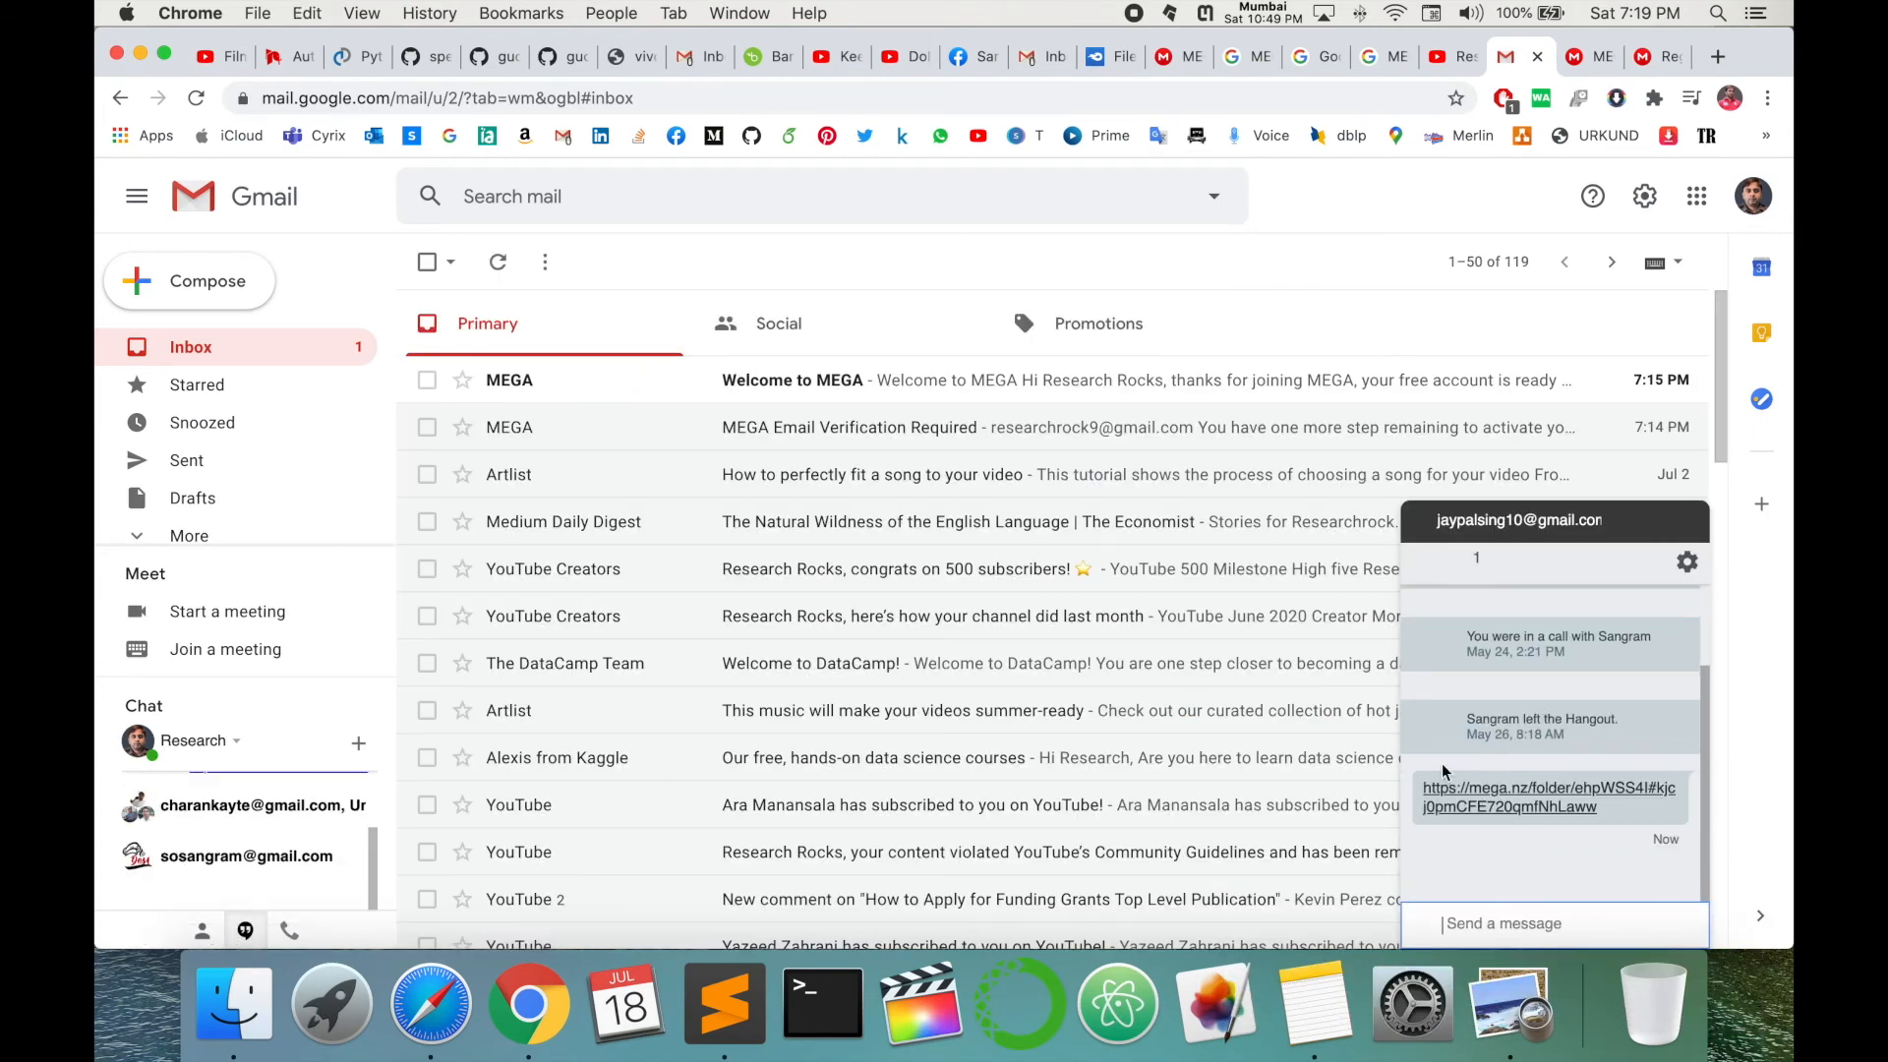
{"action": "left_click", "coordinate": [1555, 789]}
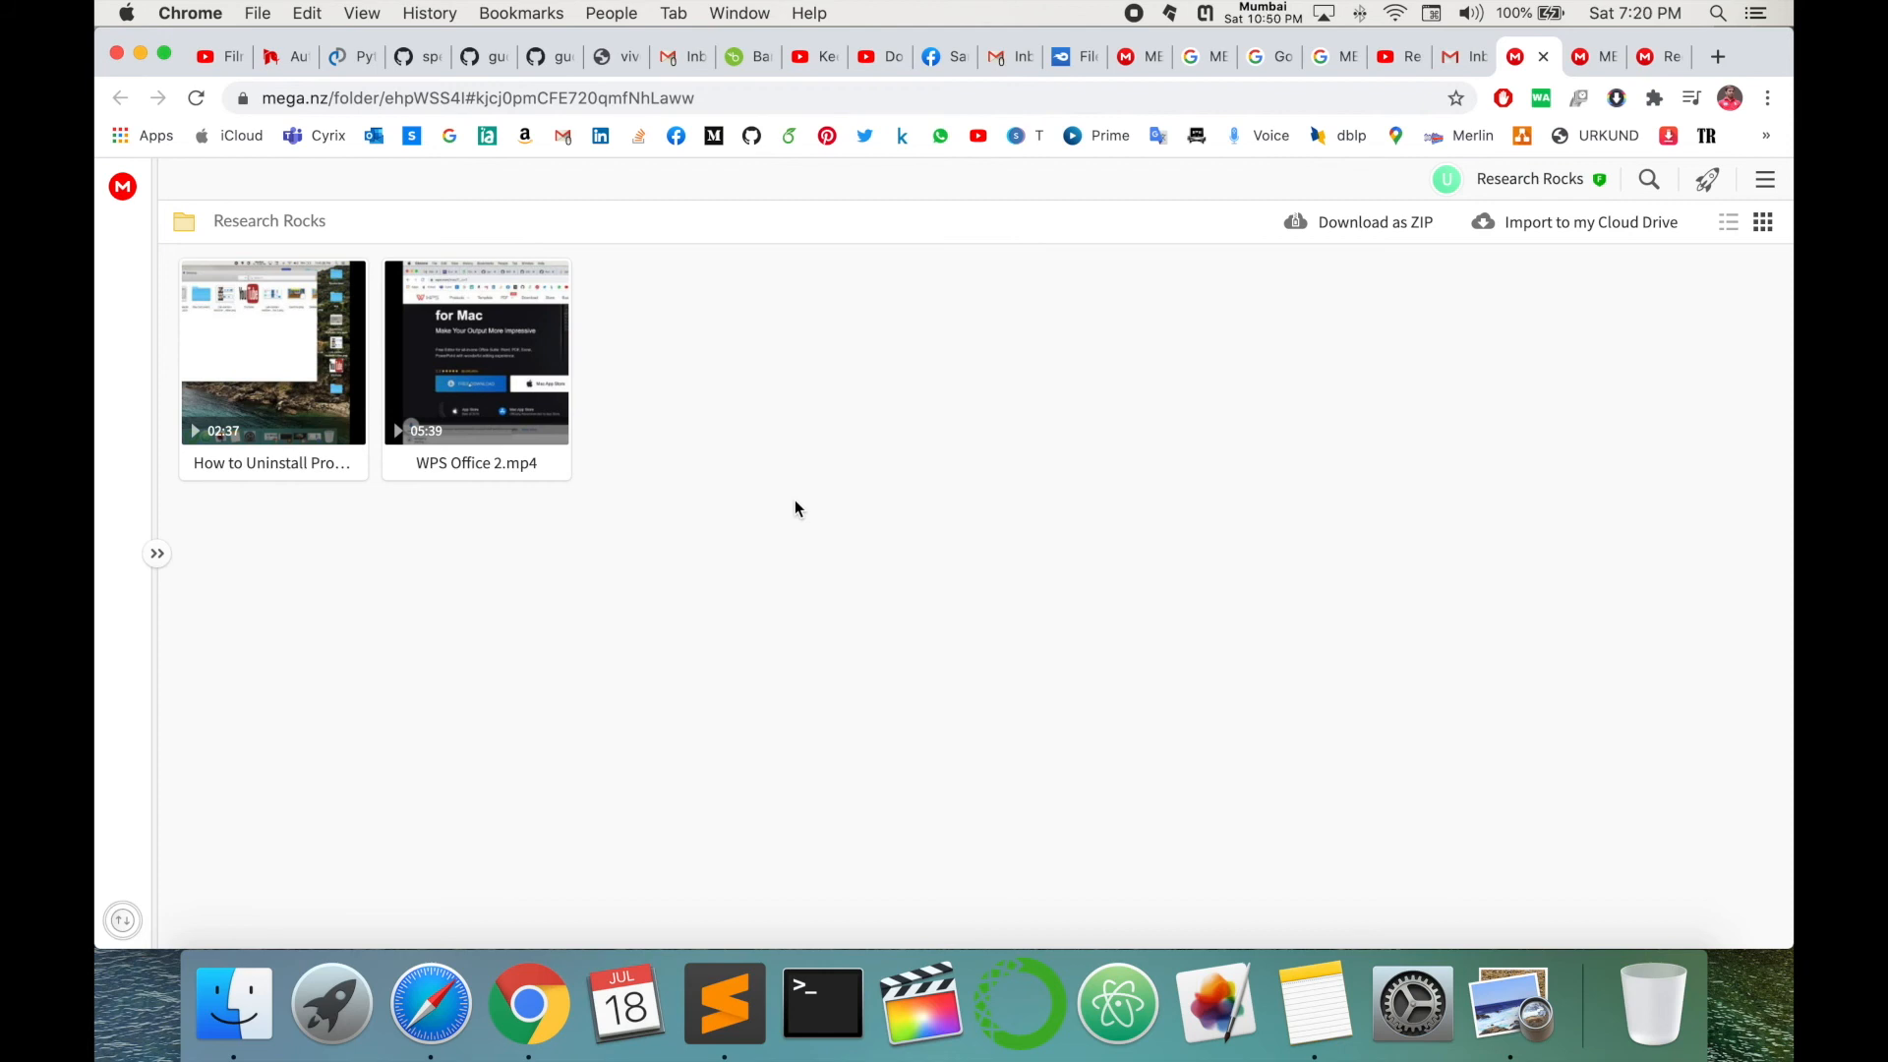
{"action": "left_click", "coordinate": [1512, 182]}
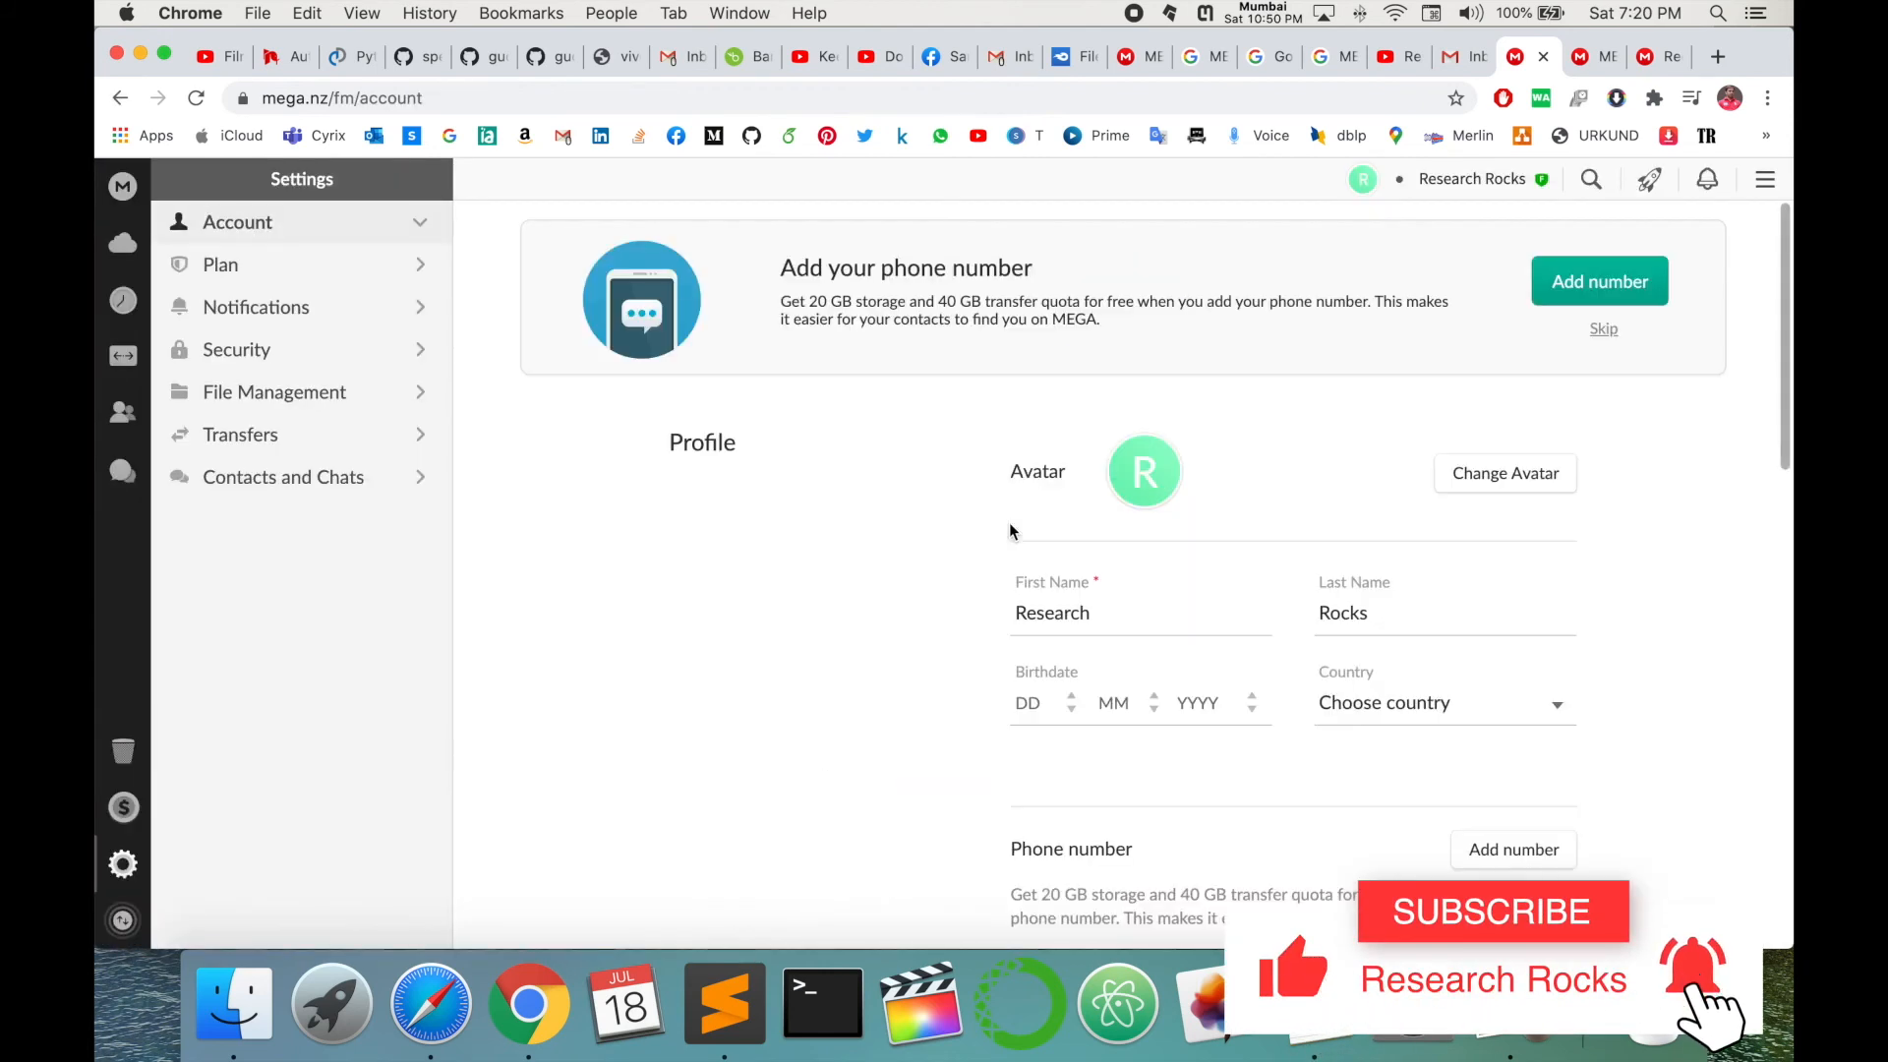
- Review storage usage on the MEGA dashboard, then go back to the Cloud Drive listing
{"action": "left_click", "coordinate": [123, 188]}
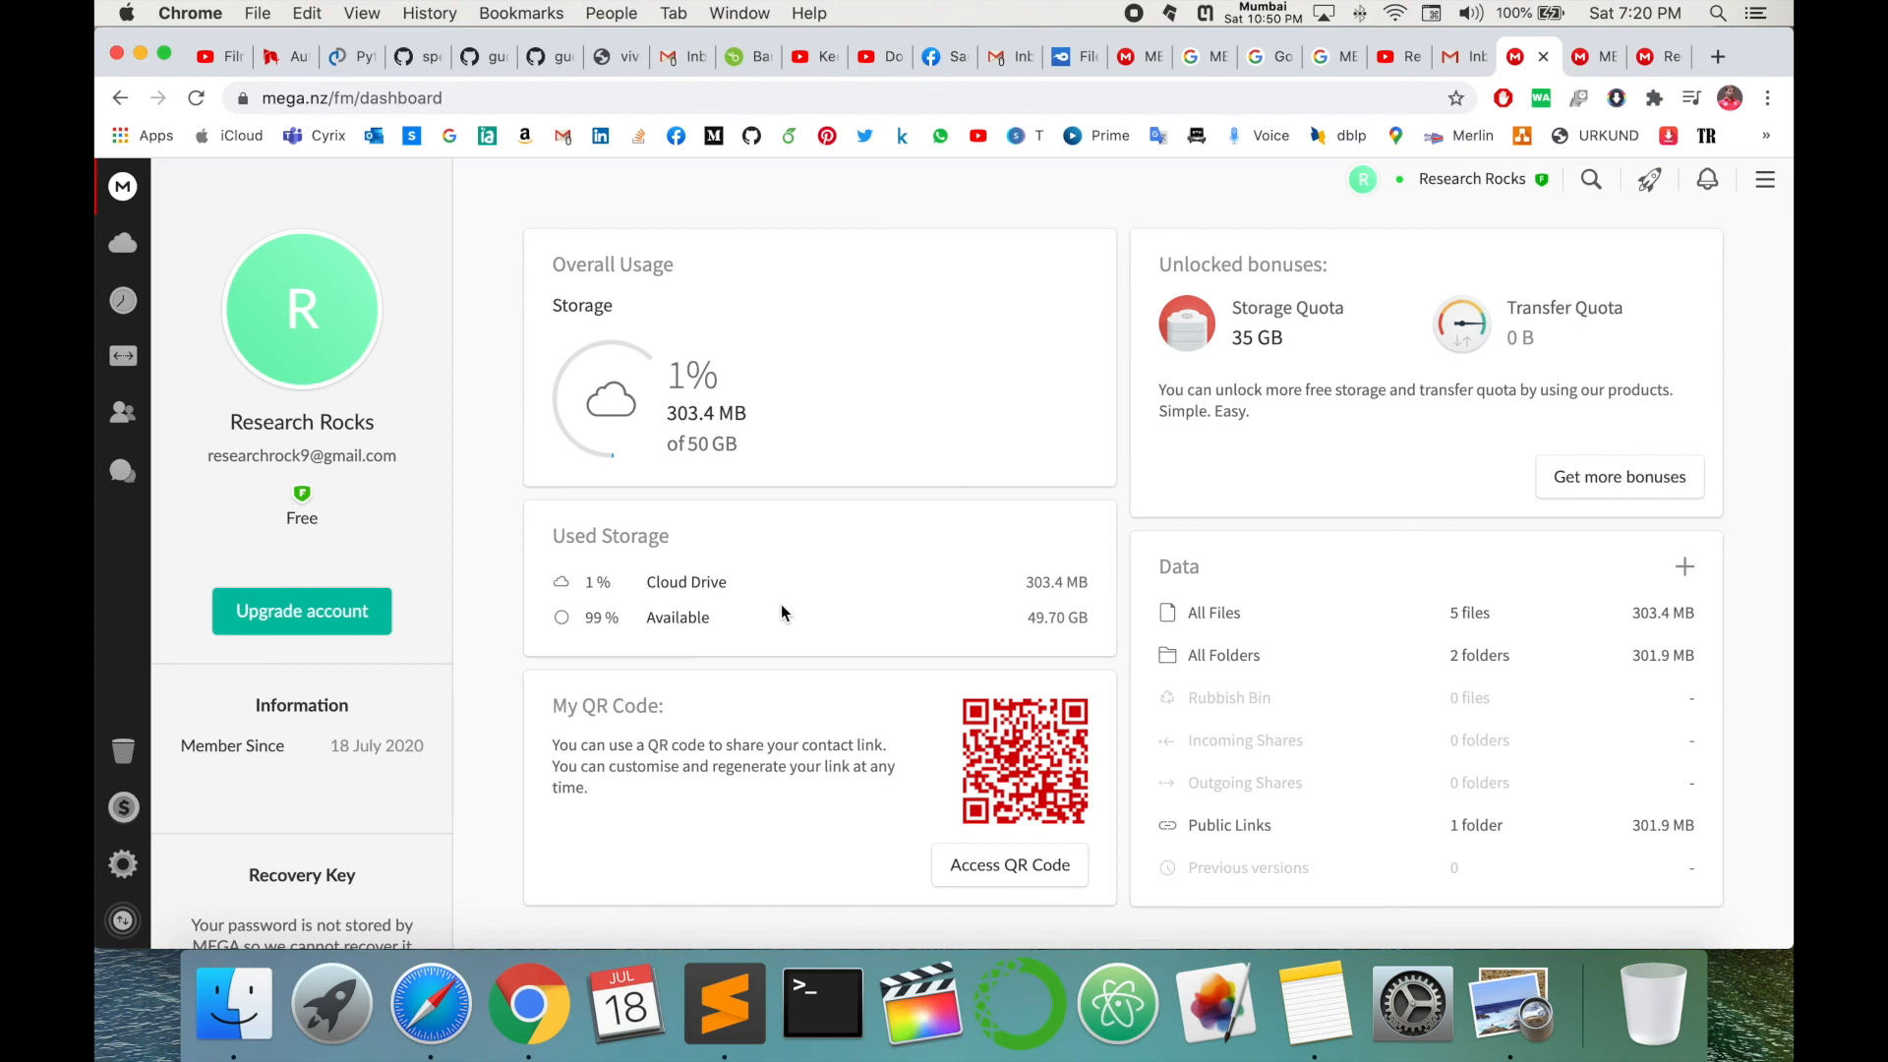
{"action": "scroll", "coordinate": [204, 557], "scroll_direction": "down", "scroll_amount": 3}
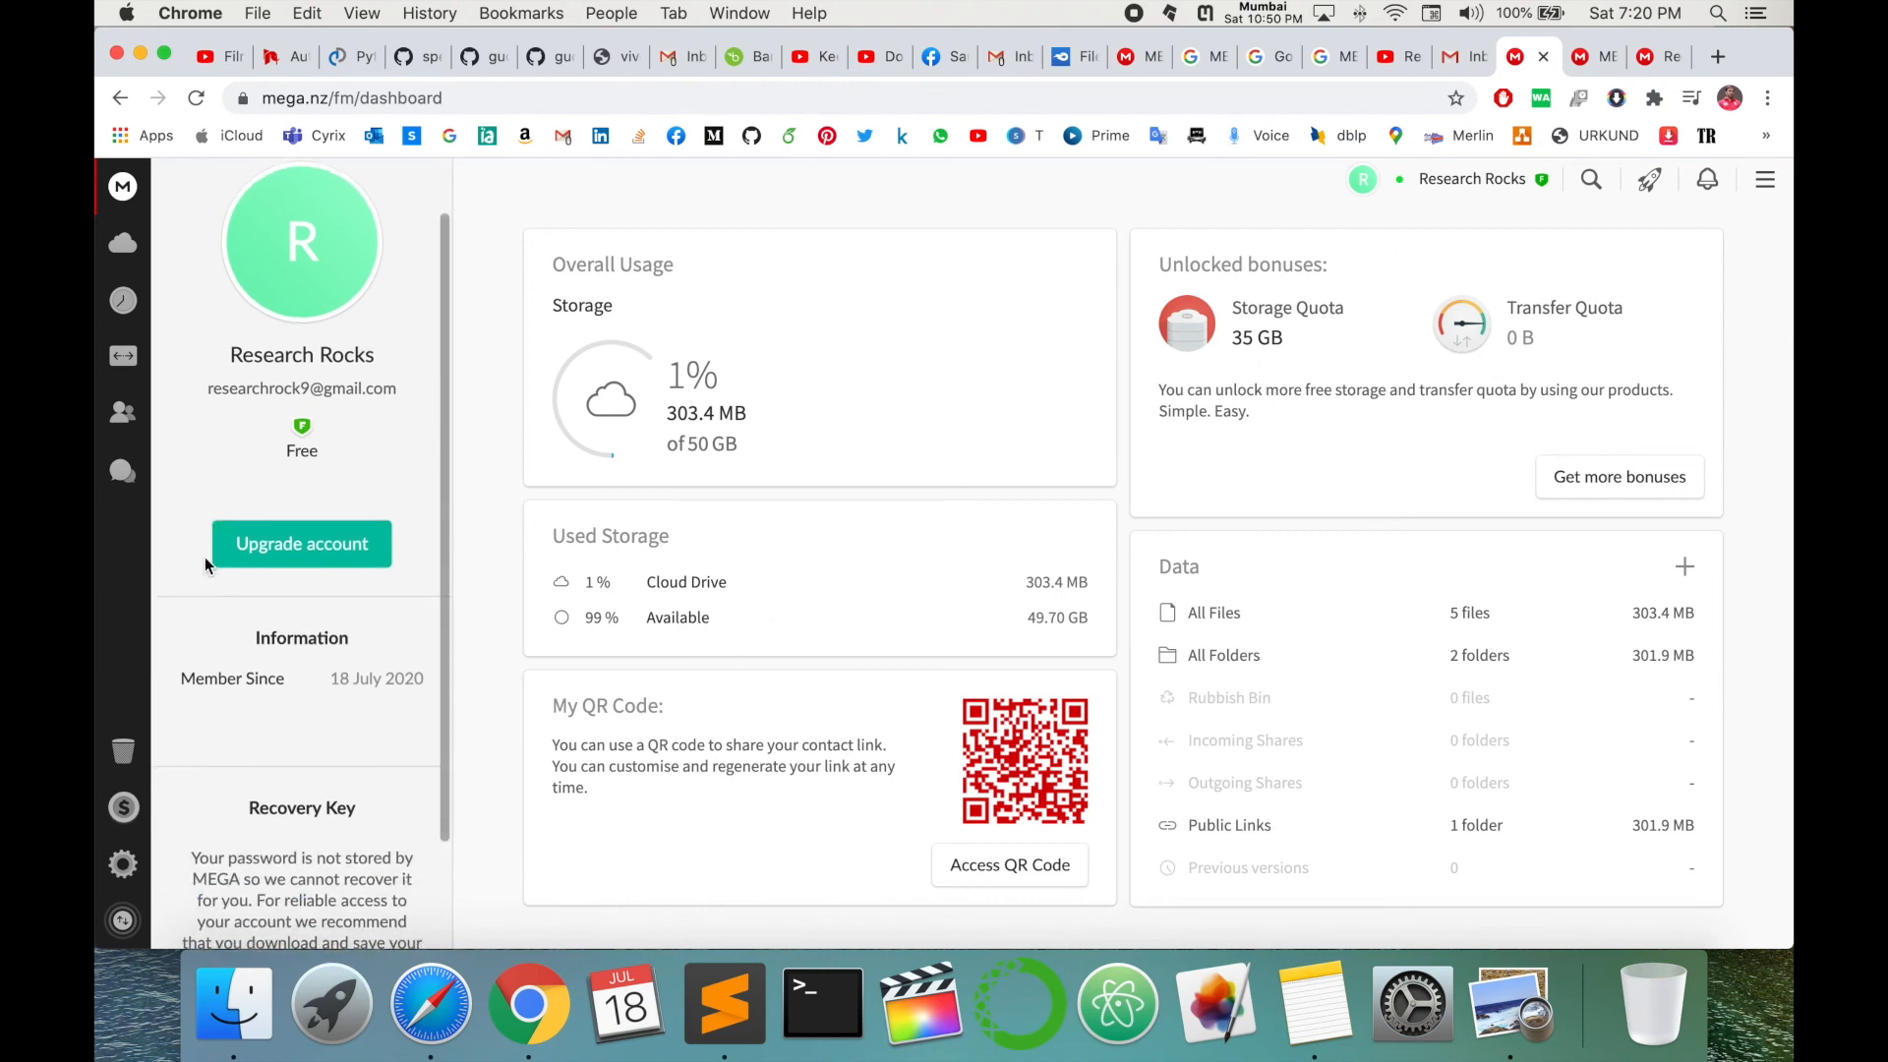
{"action": "left_click", "coordinate": [118, 755]}
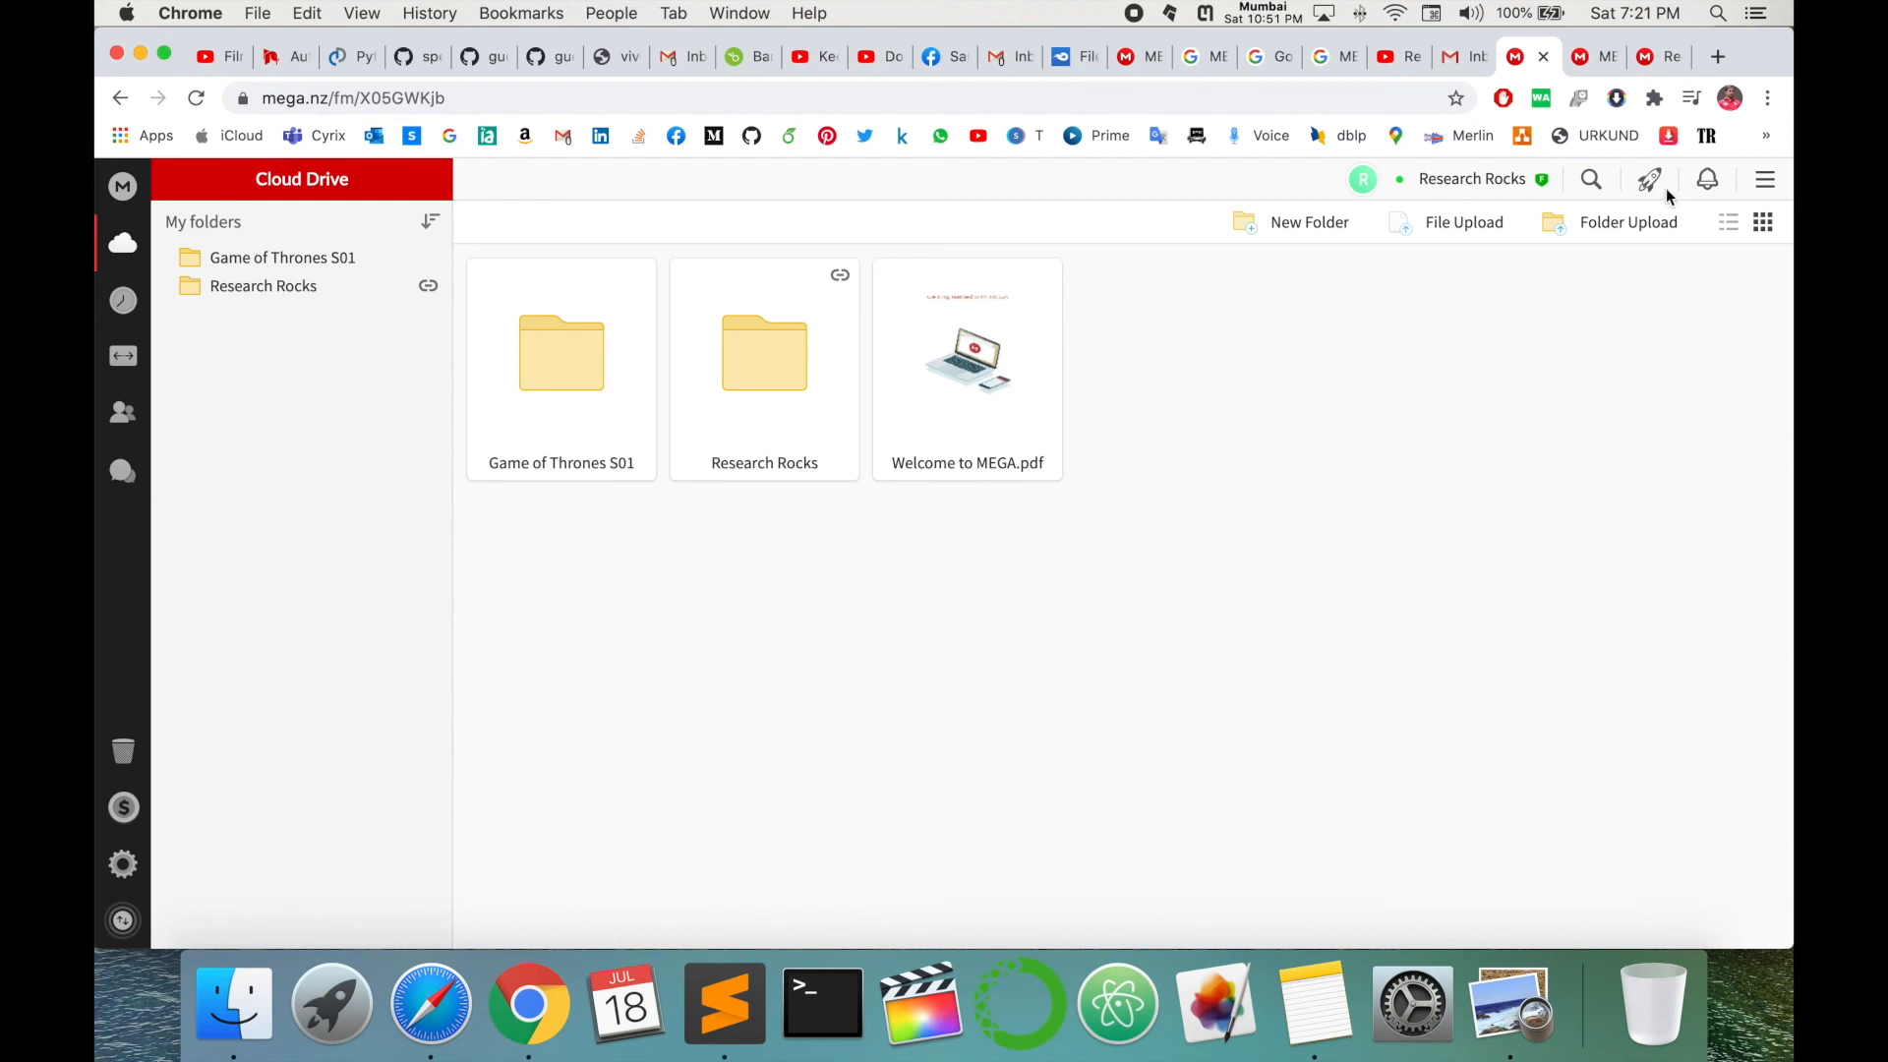
- Leave MEGA for the Research Rocks YouTube channel tab in Chrome
{"action": "left_click", "coordinate": [486, 99]}
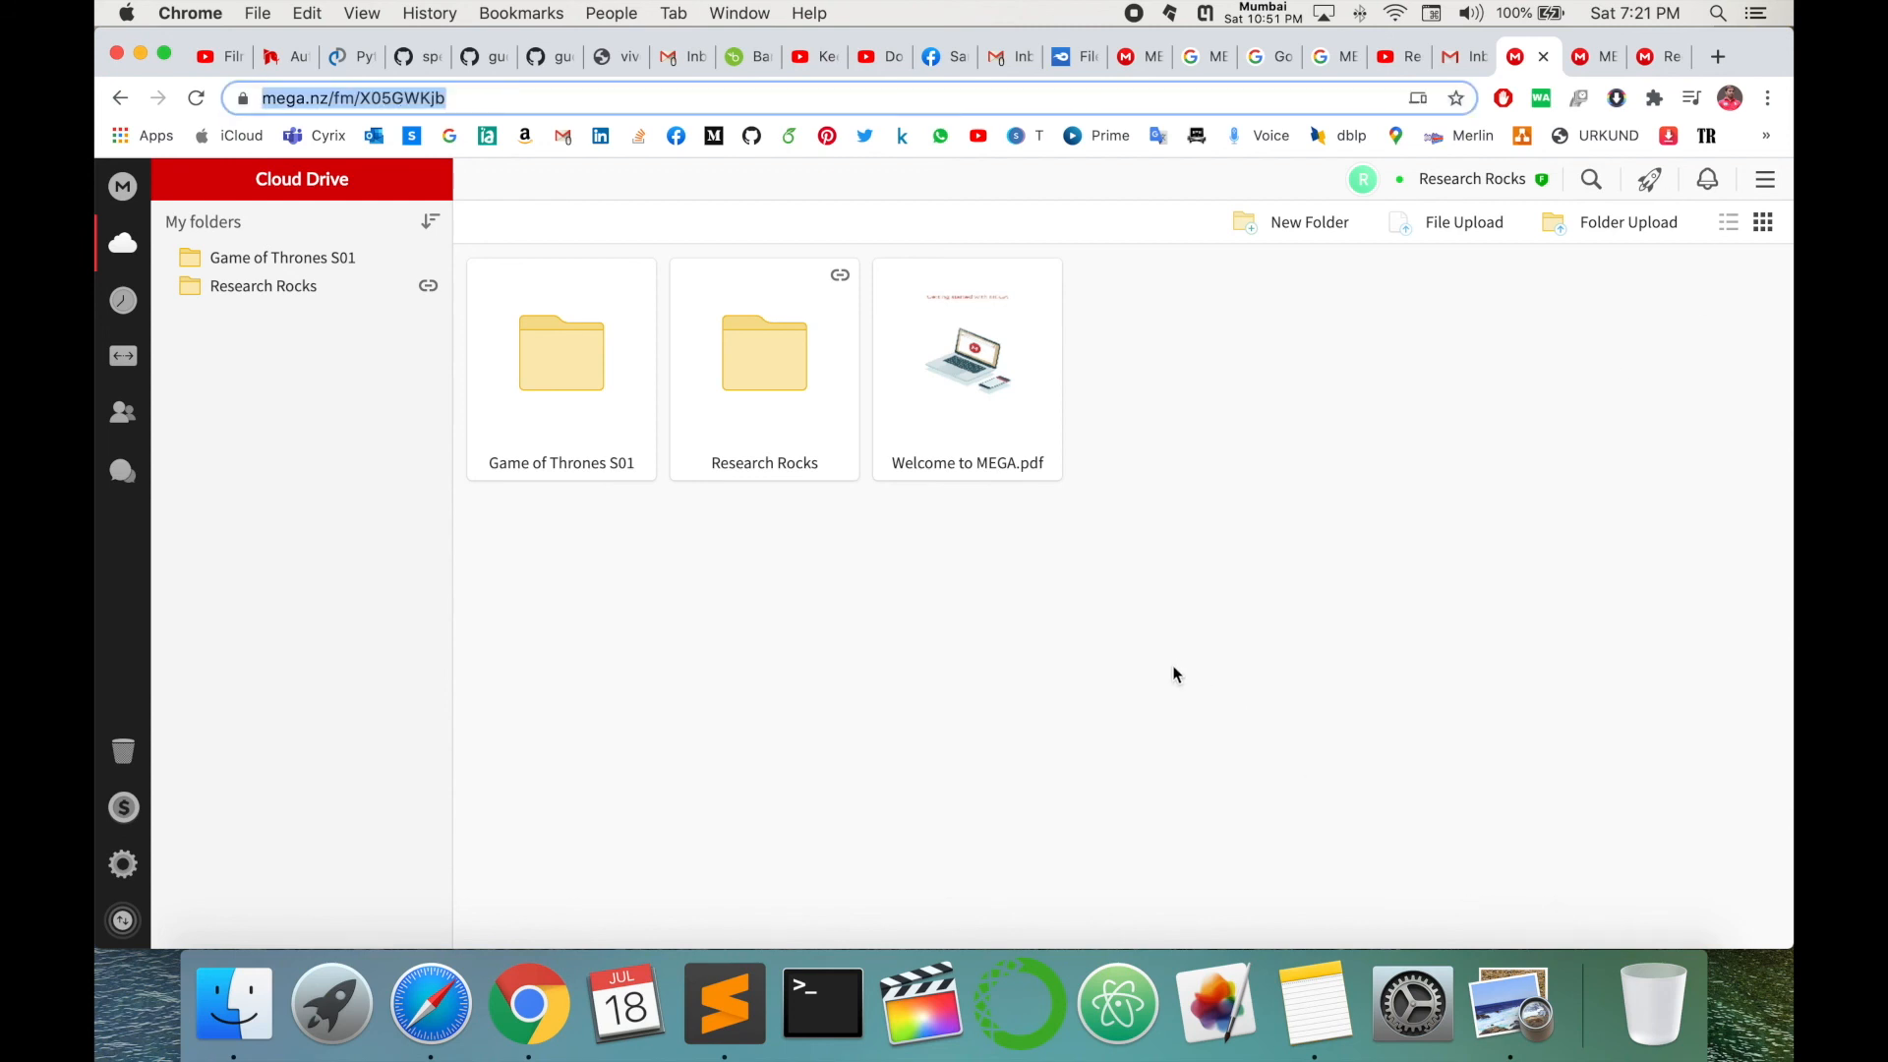
{"action": "left_click", "coordinate": [1386, 59]}
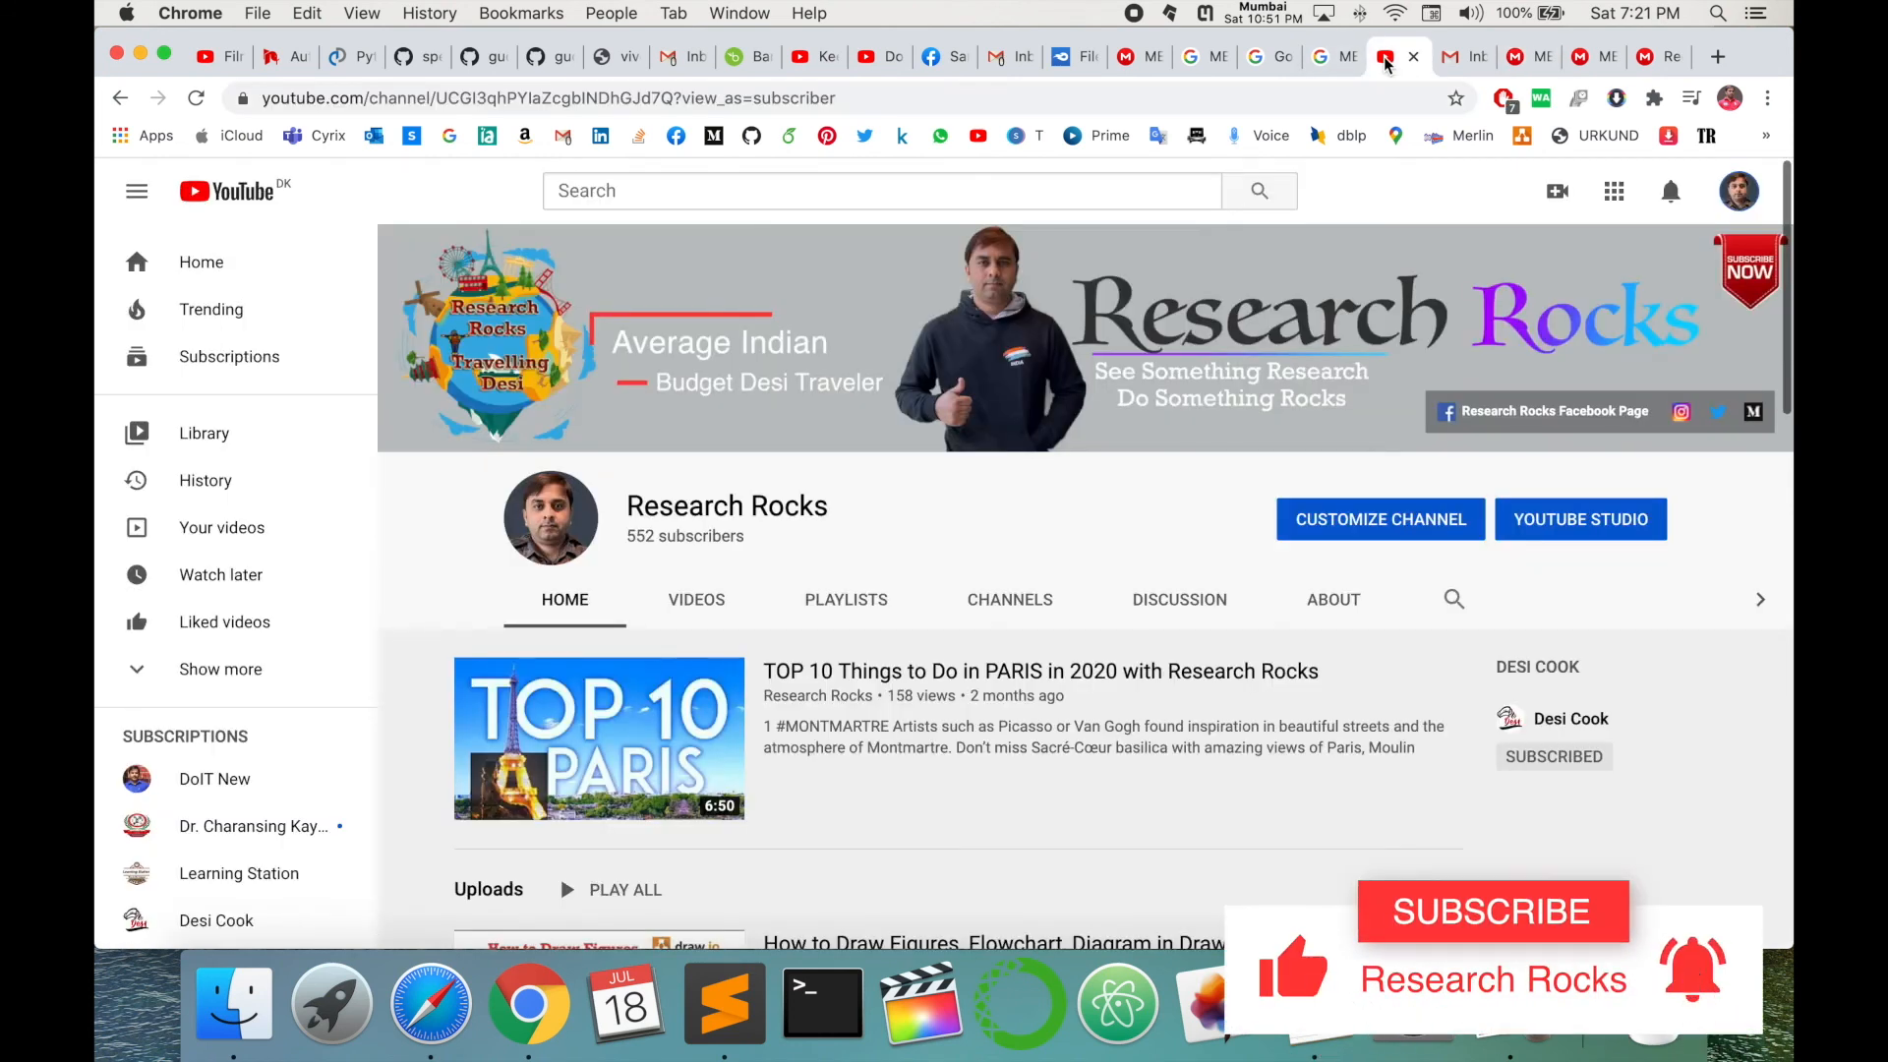